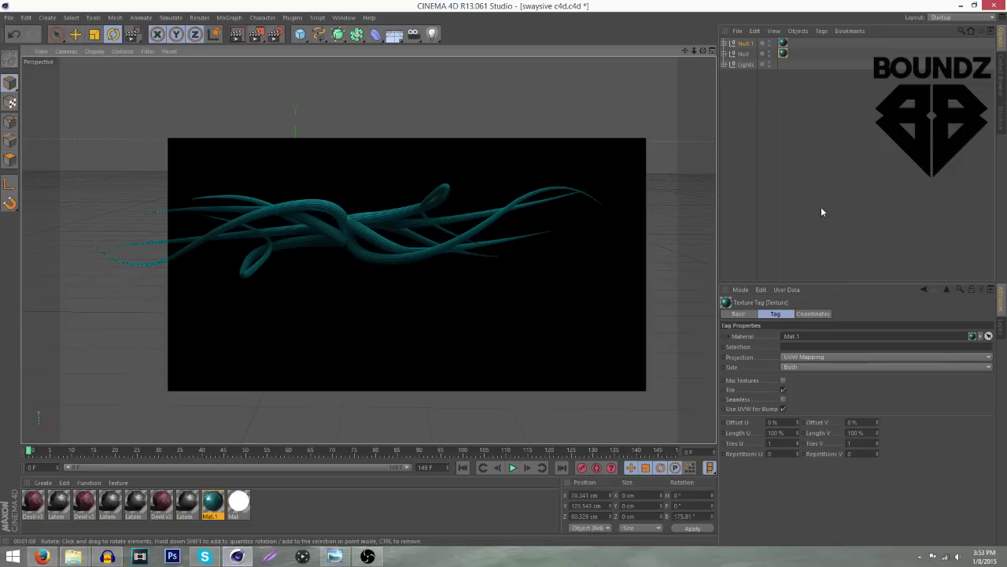
- Delete the two null groups holding the teal tentacle objects, keeping the Lights group
left_click(652, 198)
left_click(746, 44)
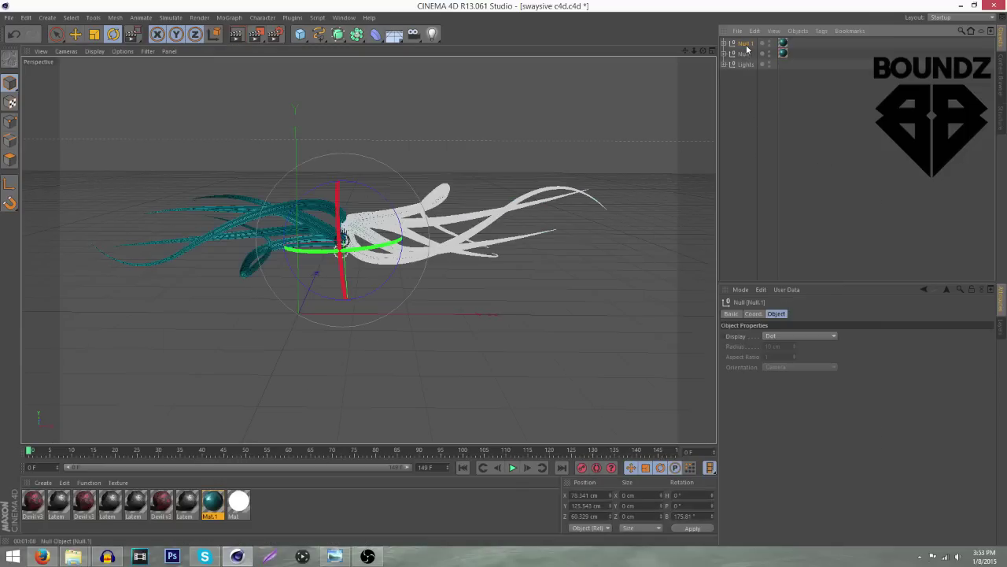
key("Delete")
left_click(745, 44)
key("Delete")
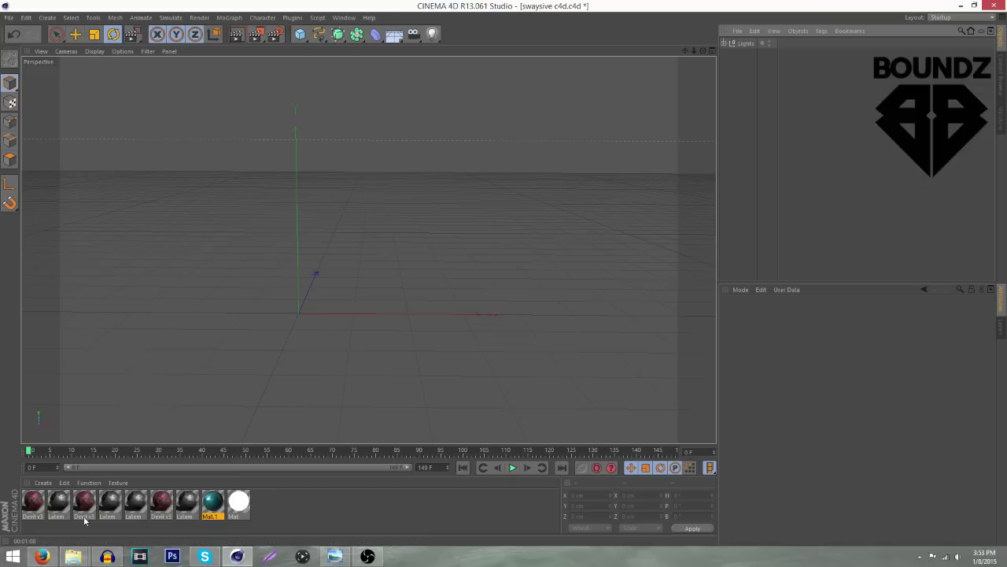
- Delete the surplus materials, keeping only one Devil v3, one Latem and the teal Mat.1 material
left_click(57, 508)
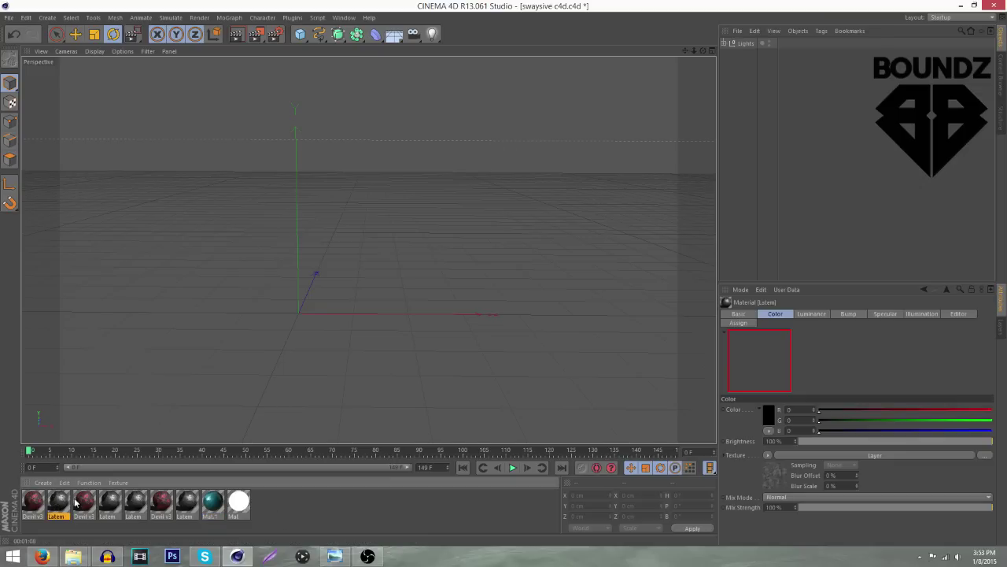
key("Delete")
left_click(85, 507)
left_click(63, 508)
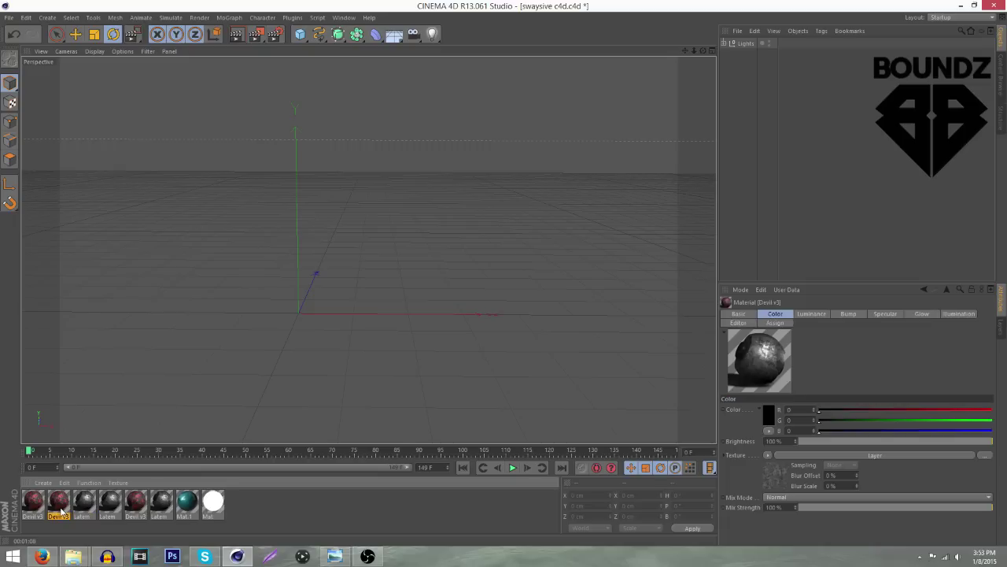
key("Delete")
left_click(78, 508)
key("Delete")
left_click(79, 510)
key("Delete")
left_click(79, 510)
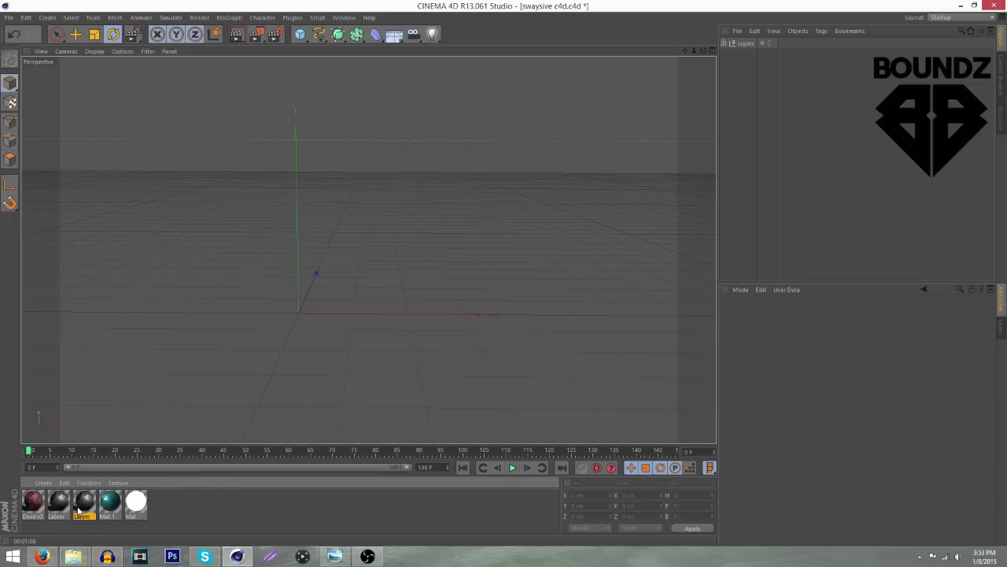
key("Delete")
left_click(112, 510)
key("Delete")
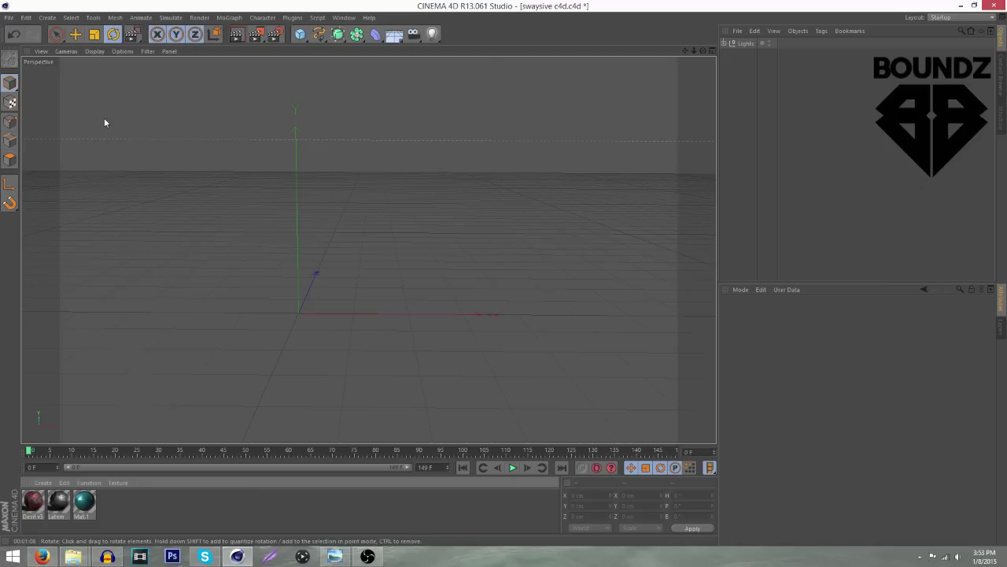
- Open Reptile.ai from the LogoAi's folder, importing it at scale 1 centimeter with connected splines
left_click(9, 17)
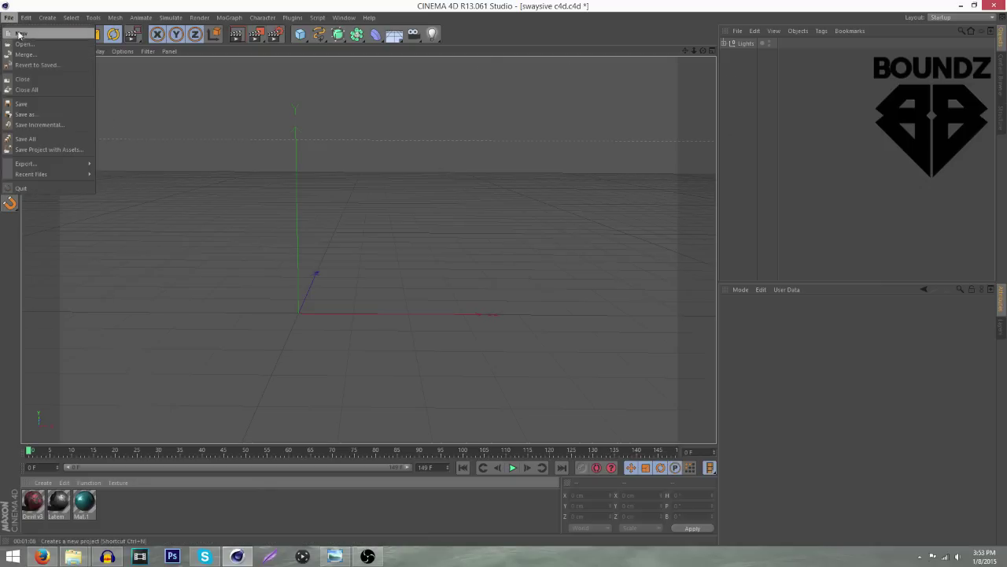
left_click(22, 39)
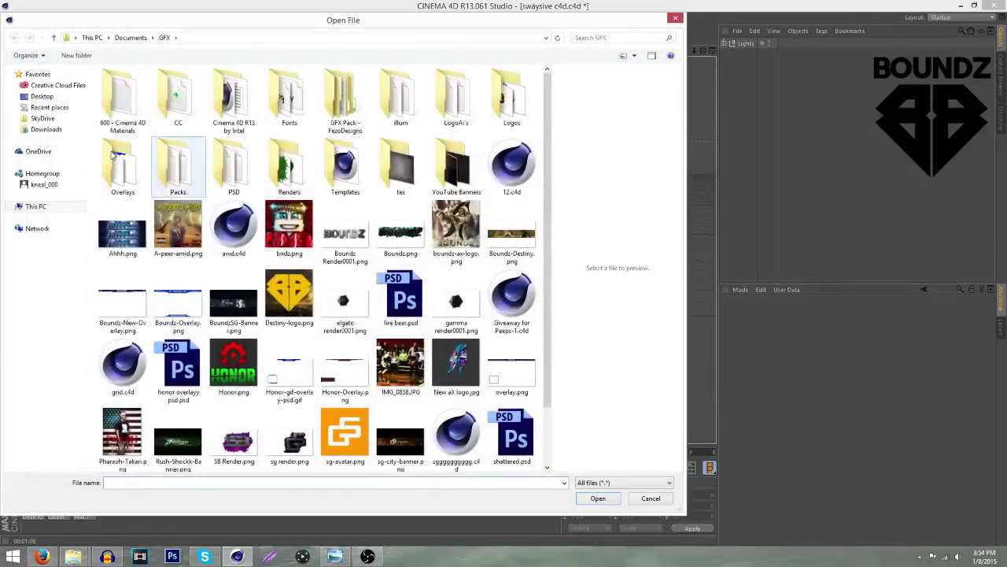
double_click(456, 99)
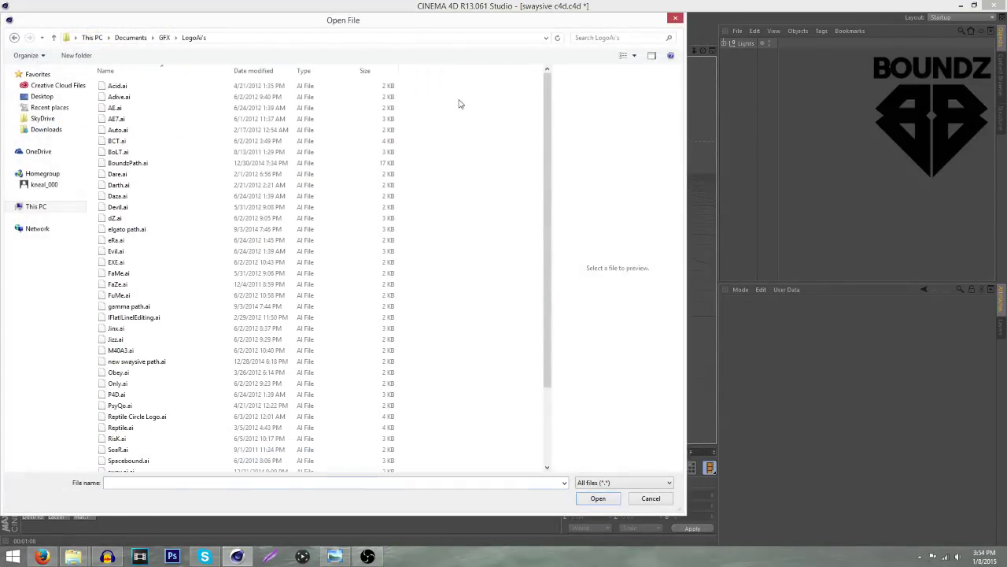
left_click(211, 142)
scroll(211, 146, "down", 3)
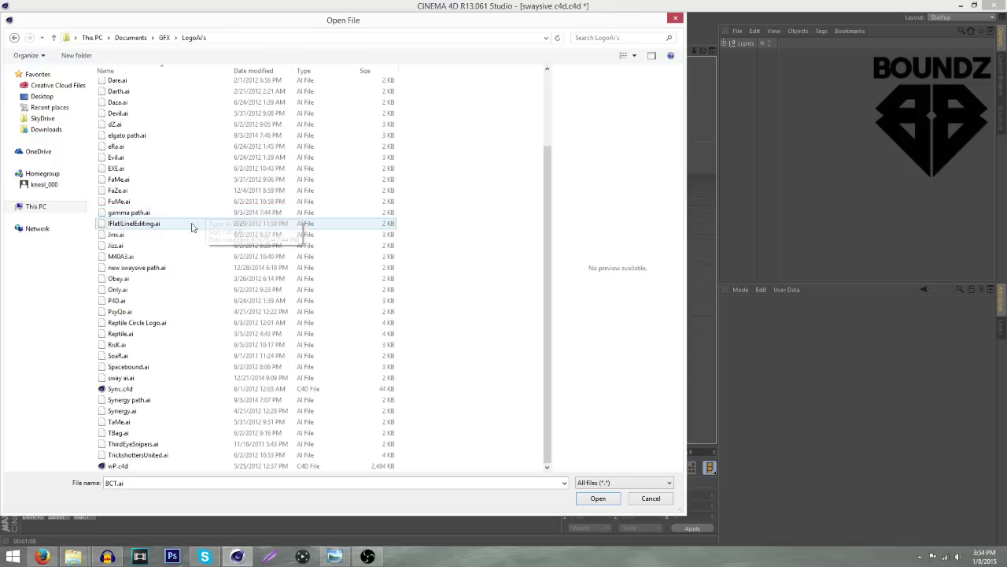
scroll(142, 311, "up", 3)
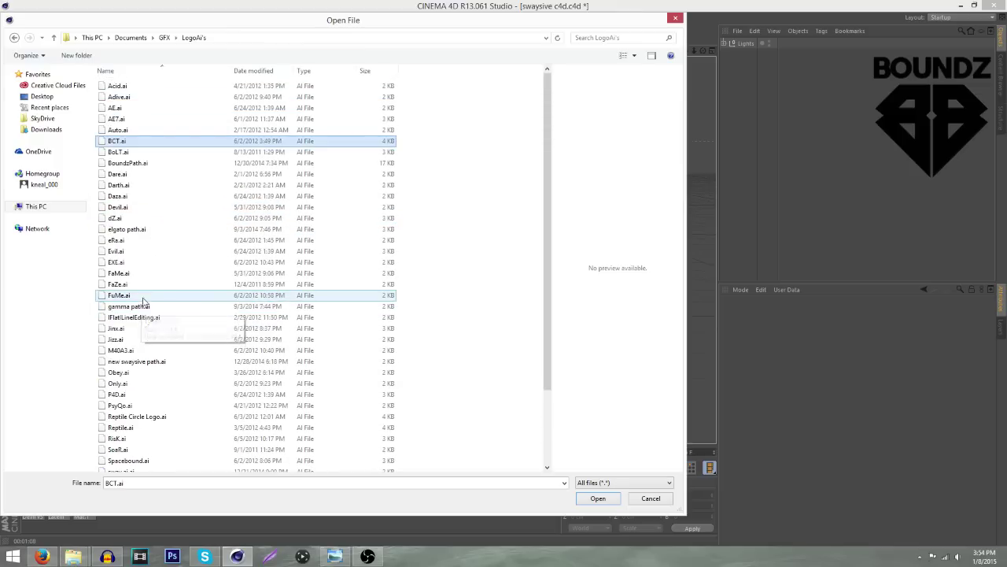
scroll(139, 297, "down", 3)
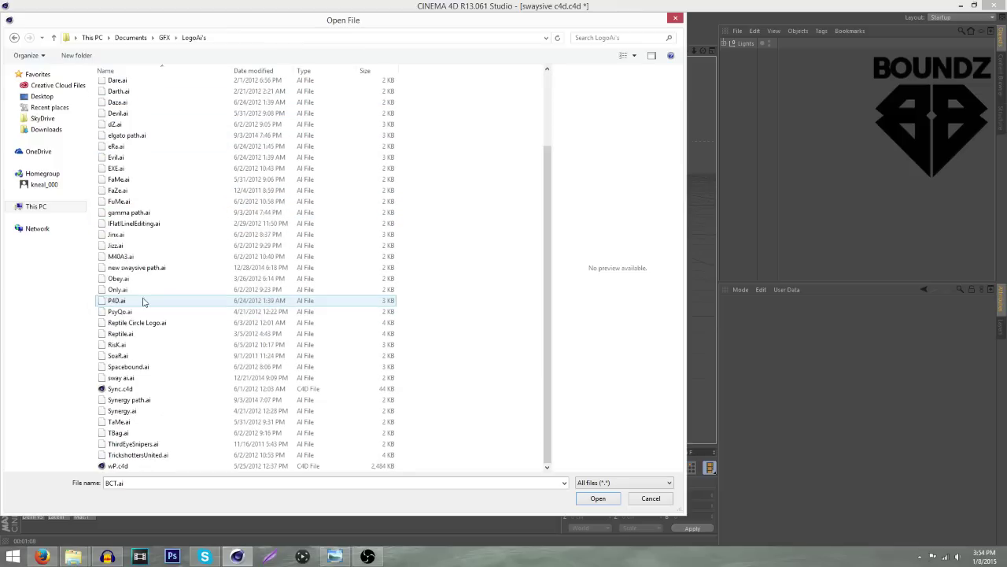
double_click(145, 334)
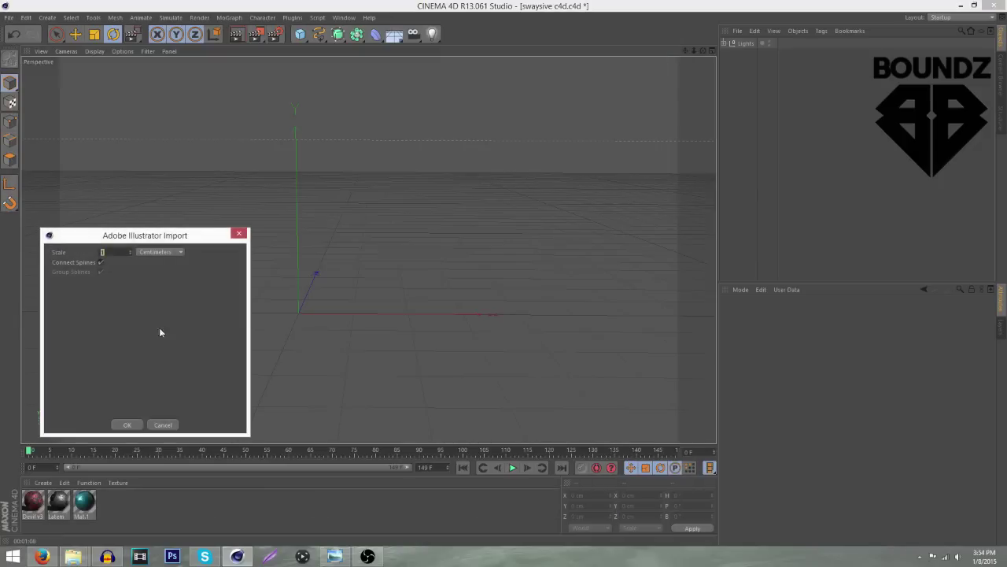
left_click(126, 425)
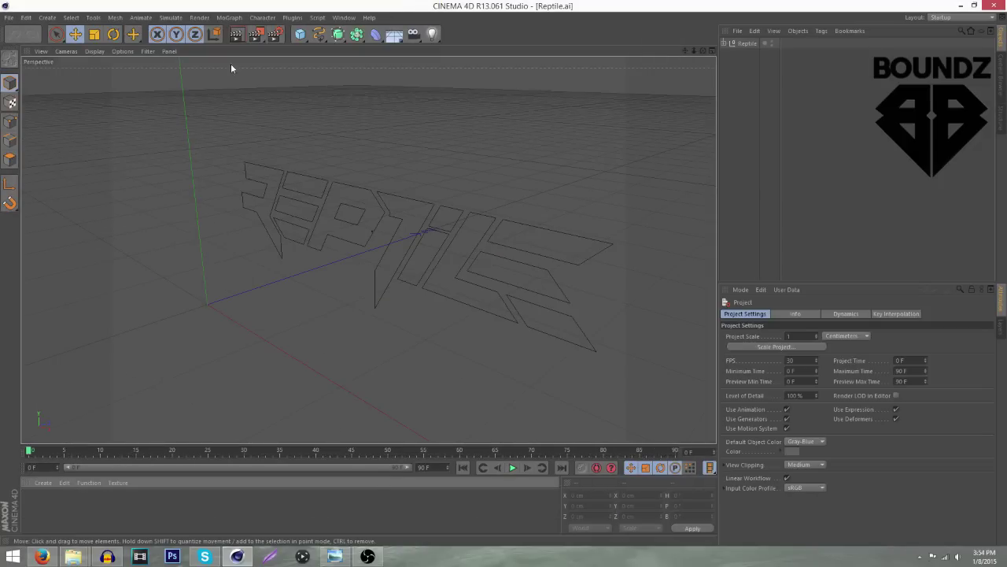
- Delete the imported Reptile logo and switch back to the swaysive c4d.c4d project
left_click(743, 44)
key("Delete")
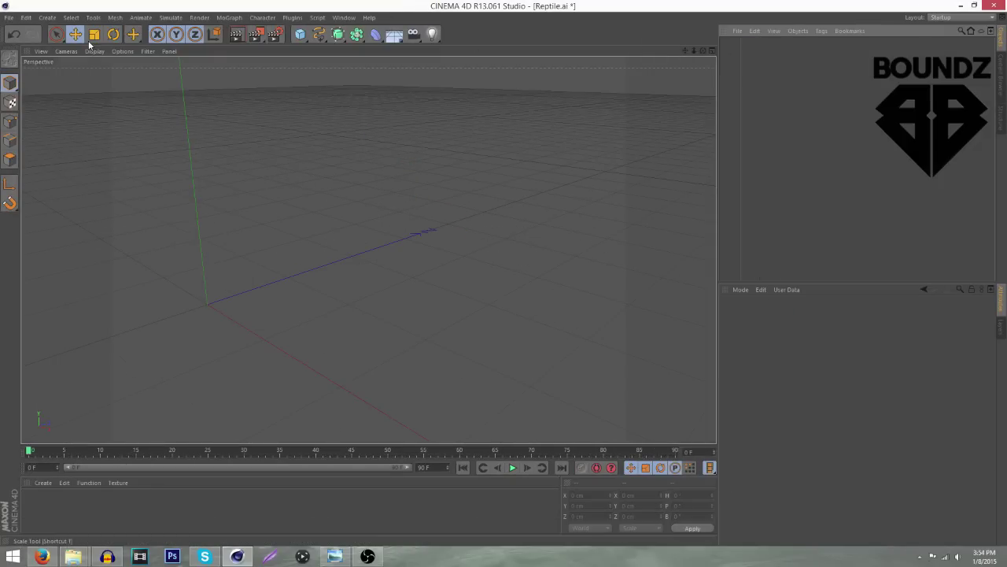
left_click(8, 17)
left_click(8, 17)
left_click(344, 18)
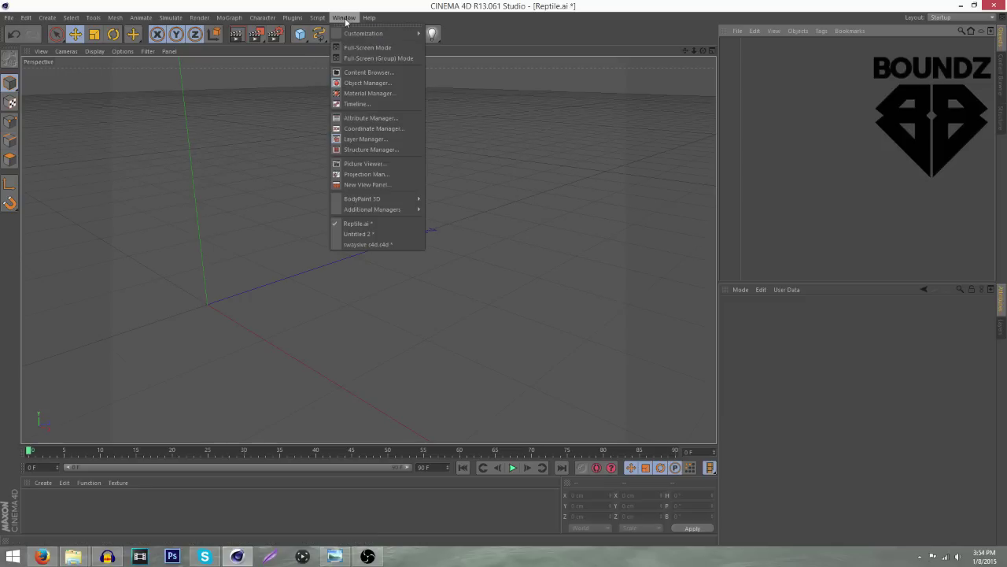
left_click(364, 244)
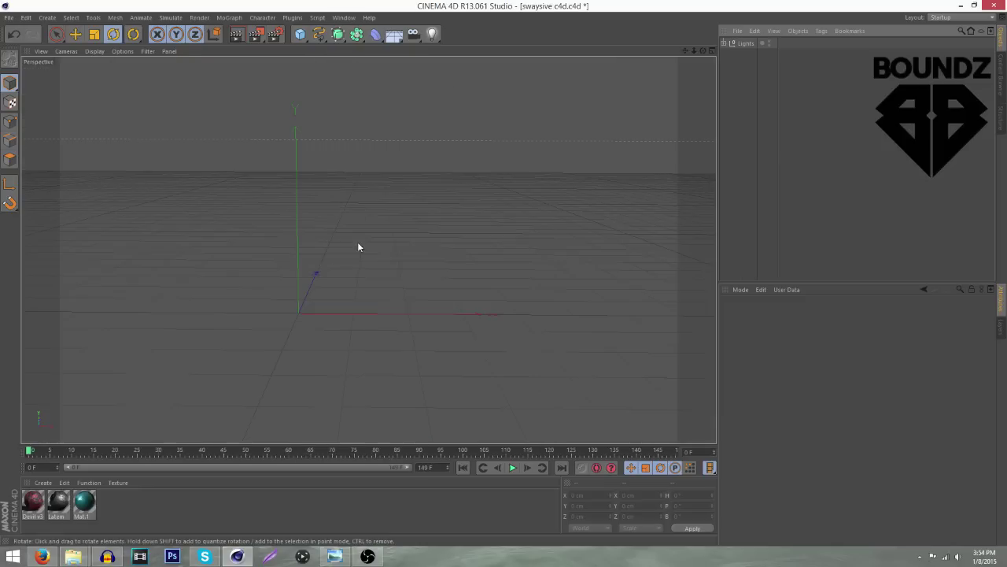
- Merge the Auto.ai logo paths into the current project and delete the imported Auto object
left_click(8, 18)
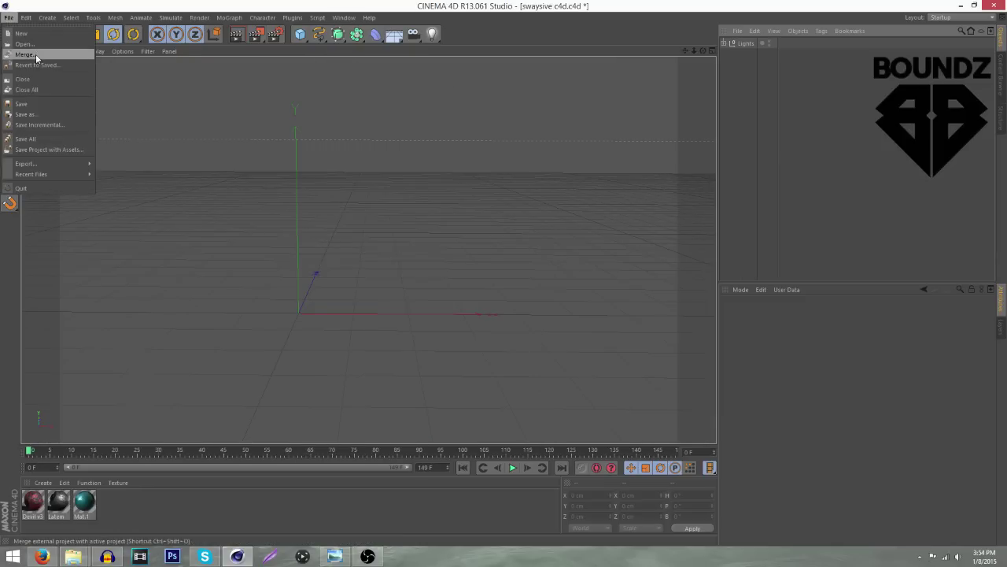
left_click(36, 58)
left_click(162, 340)
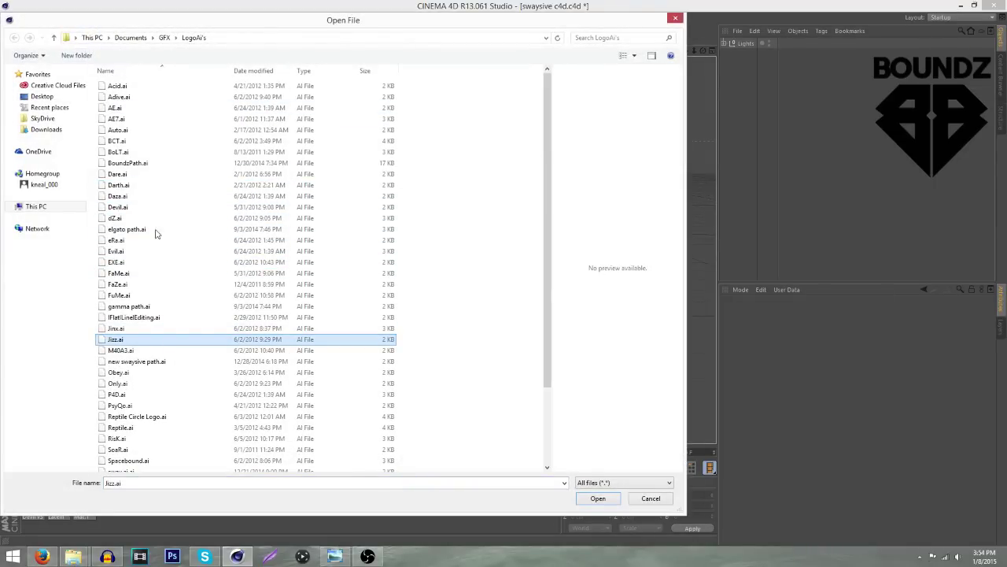
double_click(130, 131)
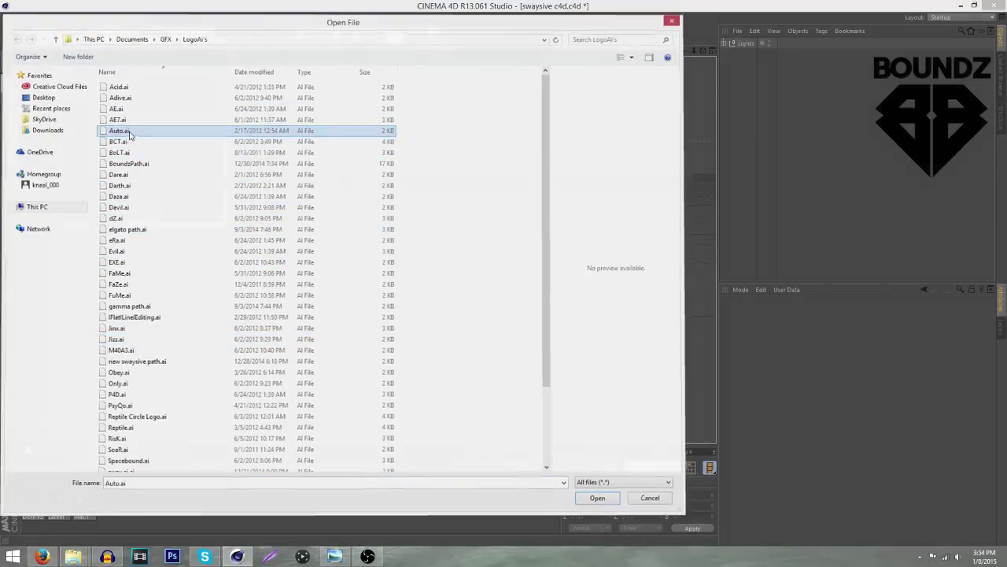
left_click(110, 223)
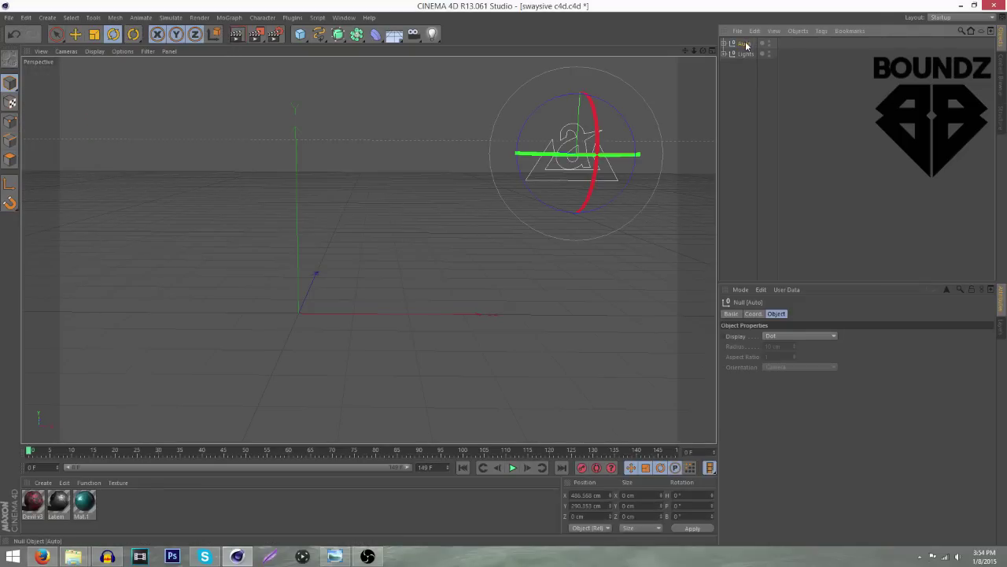
key("Delete")
- Merge TaMe.ai into the project, importing it at scale 1 centimeter with connected splines
left_click(9, 18)
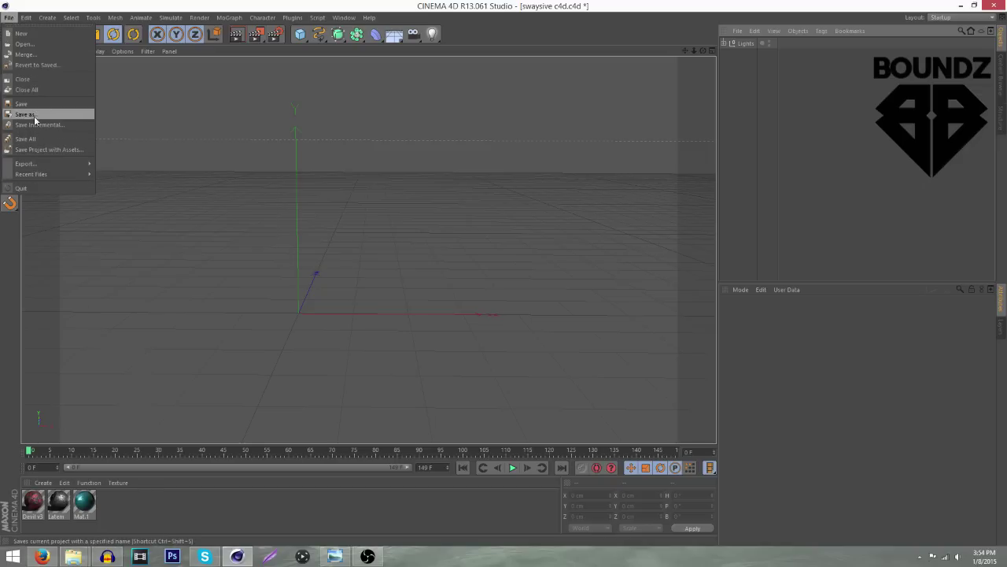
left_click(25, 54)
left_click(209, 374)
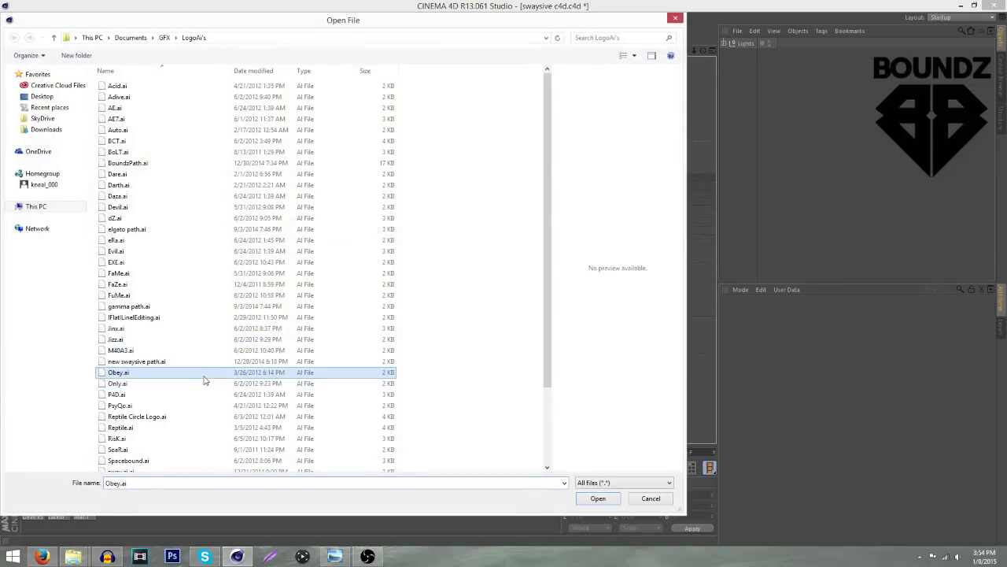
scroll(206, 378, "down", 3)
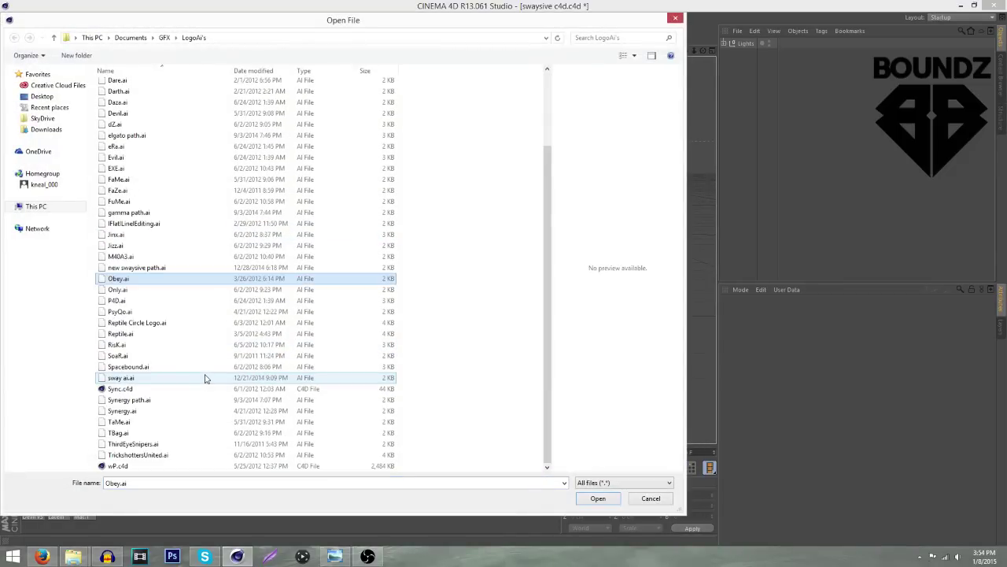
double_click(157, 422)
left_click(132, 515)
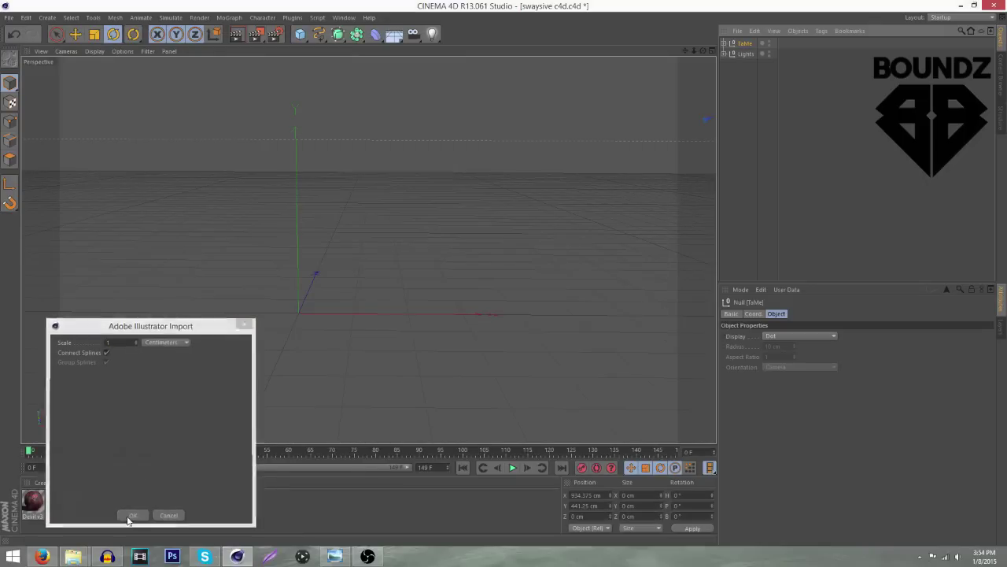
- Move the TaMe logo close to the world origin, at about X 51 cm and Y 93 cm
key("h")
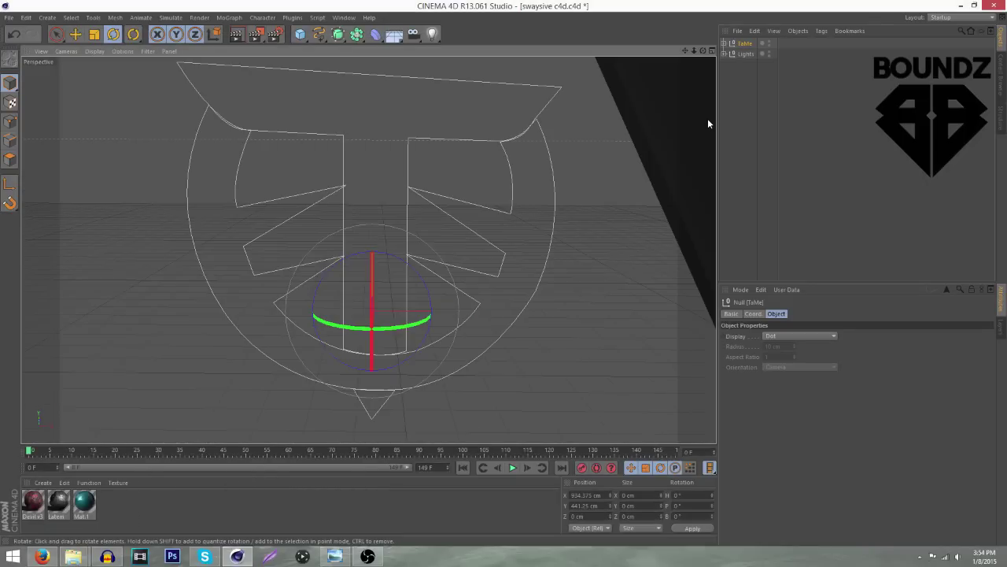
scroll(534, 214, "down", 4)
scroll(536, 210, "down", 7)
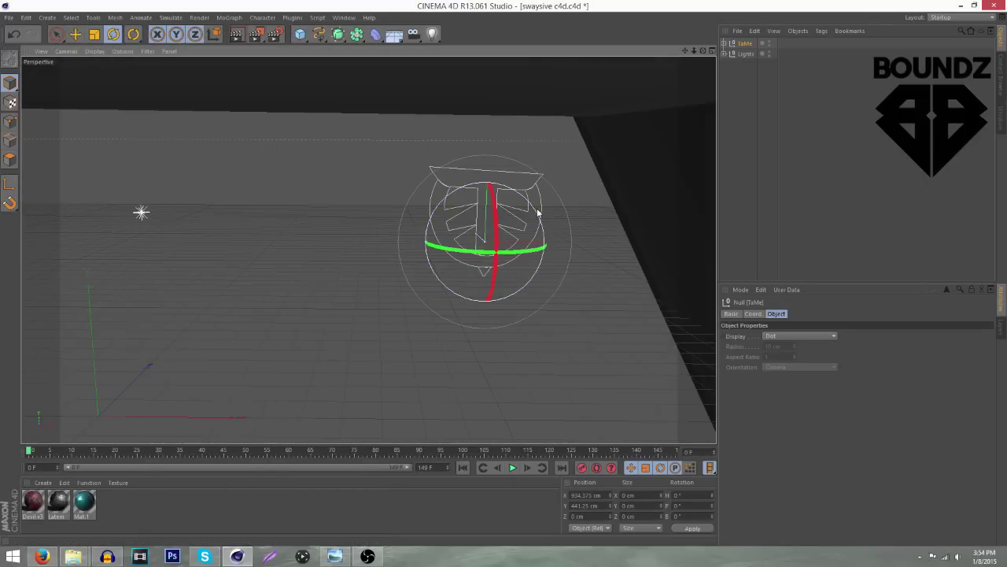
scroll(536, 211, "up", 4)
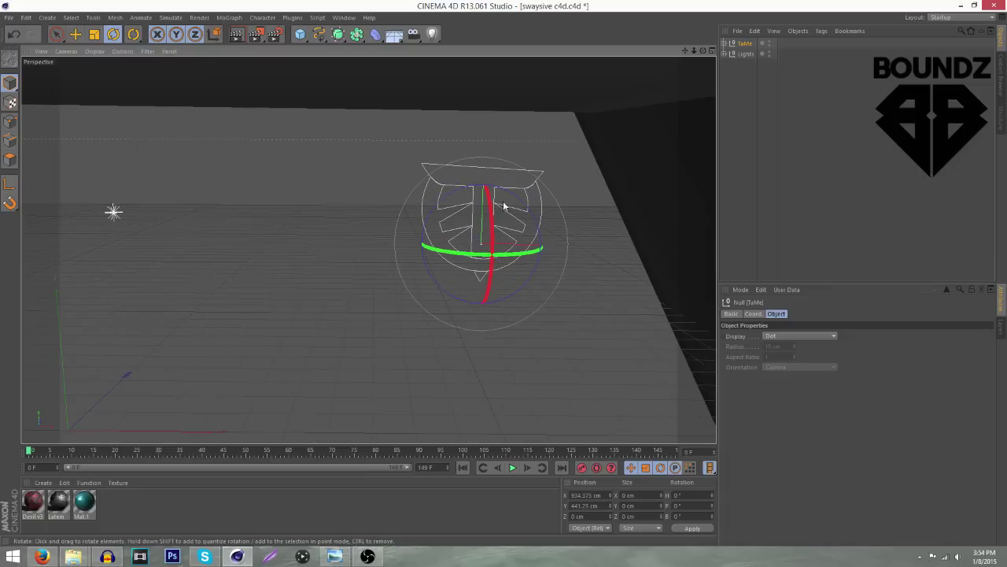
key("e")
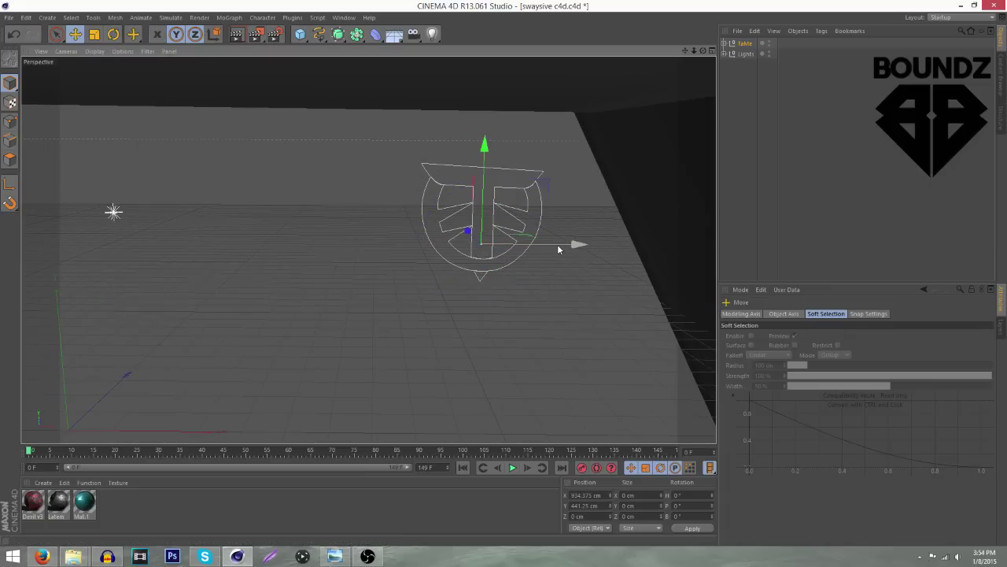
left_click_drag(557, 244, 355, 211)
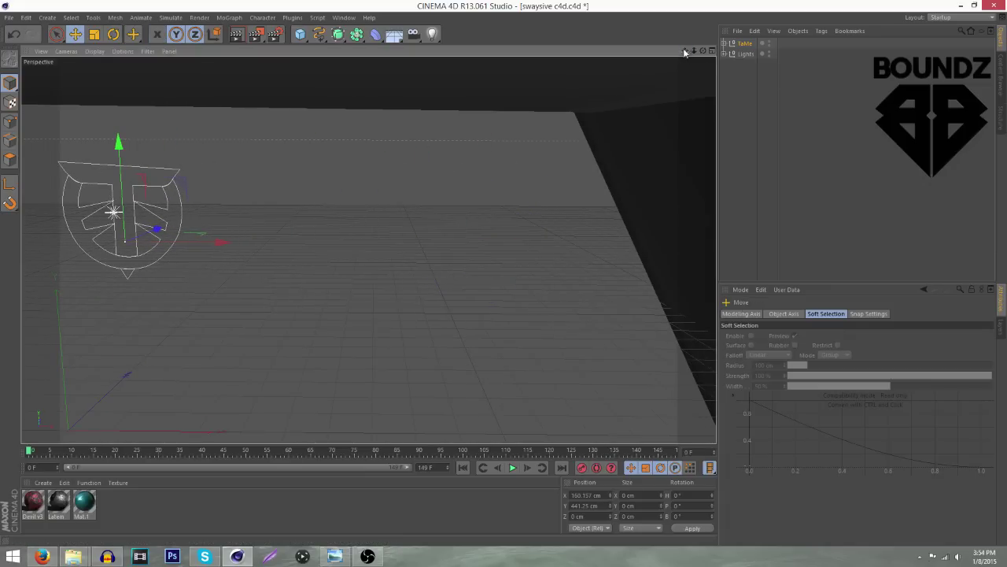
left_click_drag(685, 53, 961, 1)
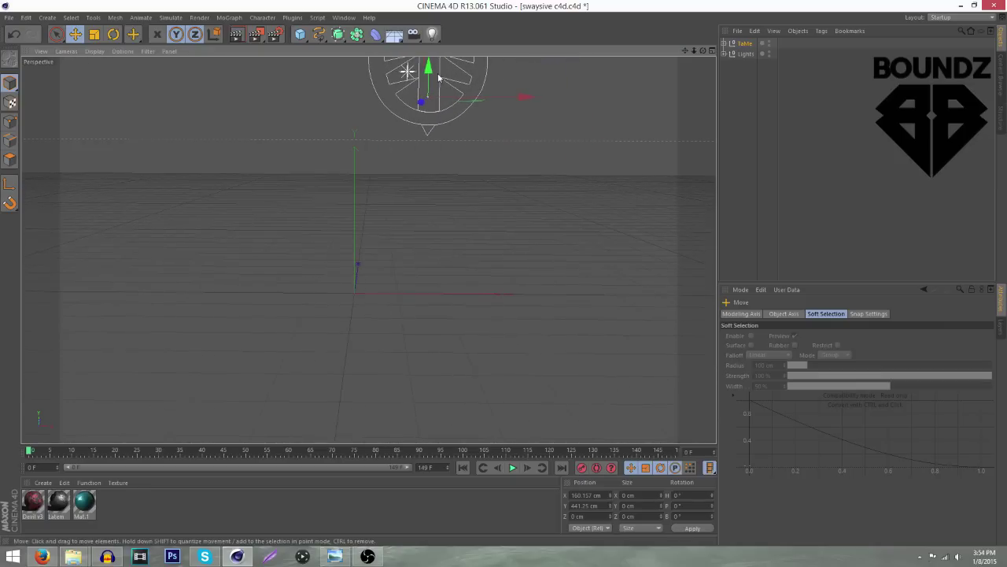
left_click_drag(439, 78, 440, 192)
left_click_drag(508, 255, 468, 270)
- Add a camera from a view framing the TaMe logo and nudge it to about Y 266 cm
scroll(382, 238, "up", 3)
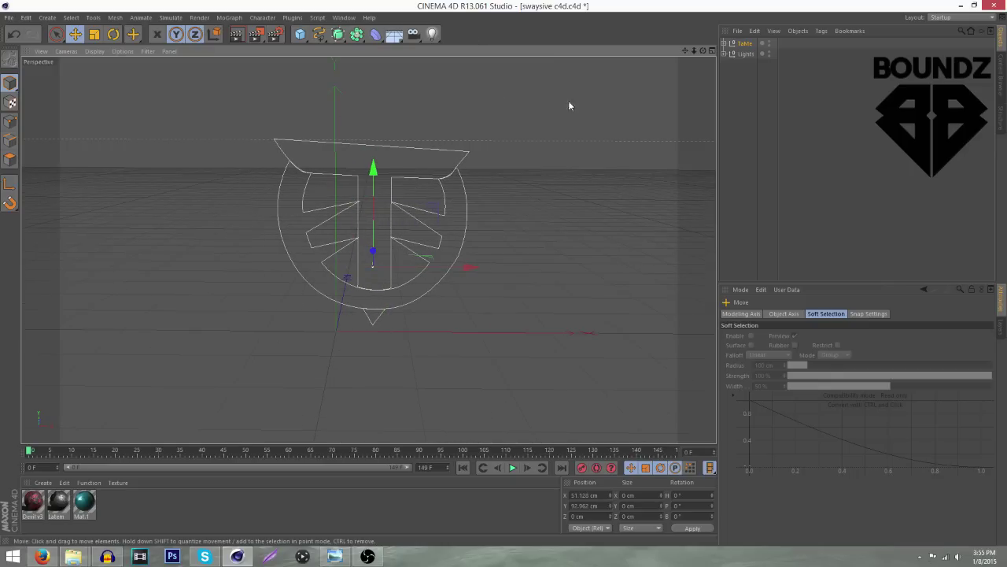
left_click_drag(413, 39, 456, 53)
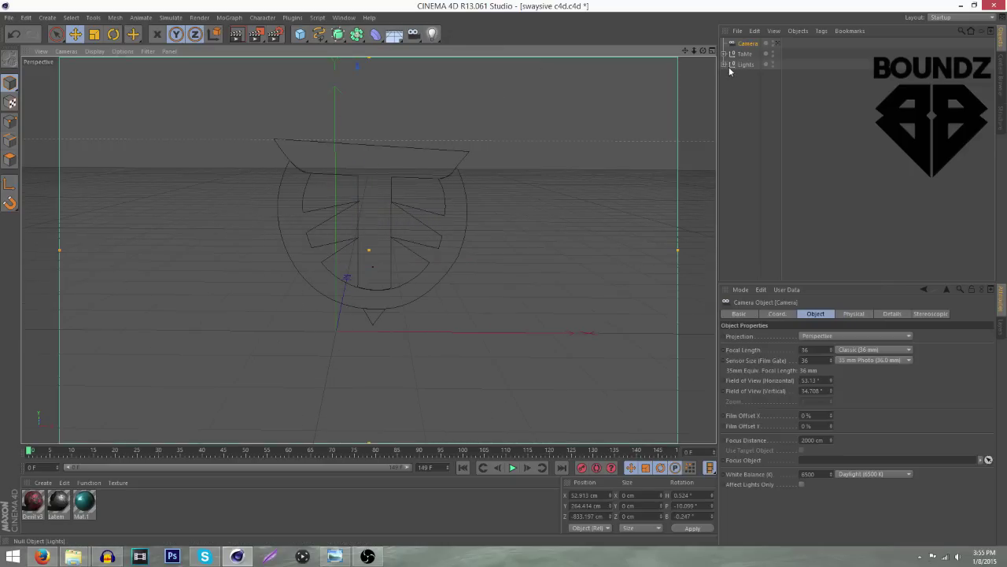
left_click(778, 43)
left_click_drag(454, 213, 592, 122, "alt")
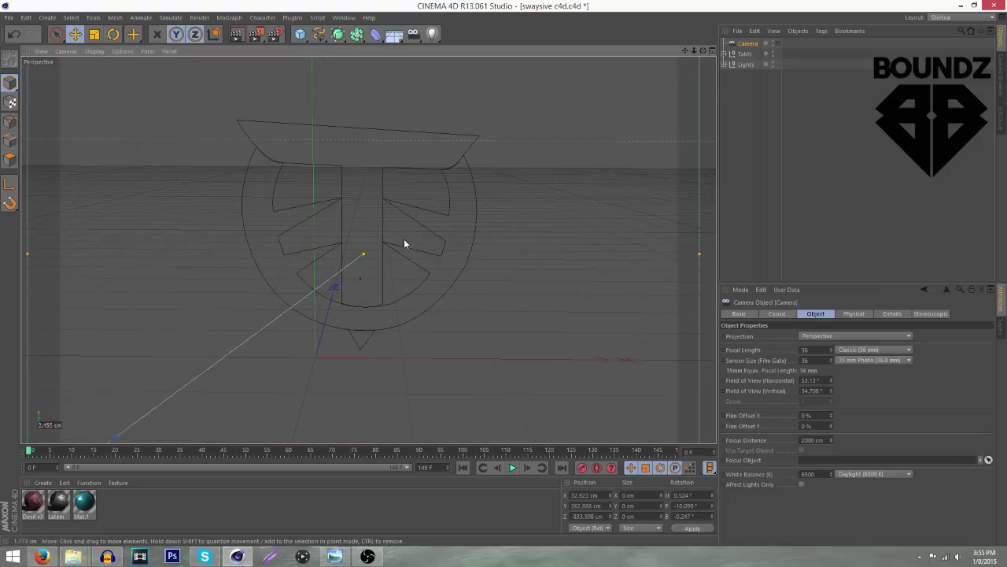
left_click_drag(402, 240, 411, 222)
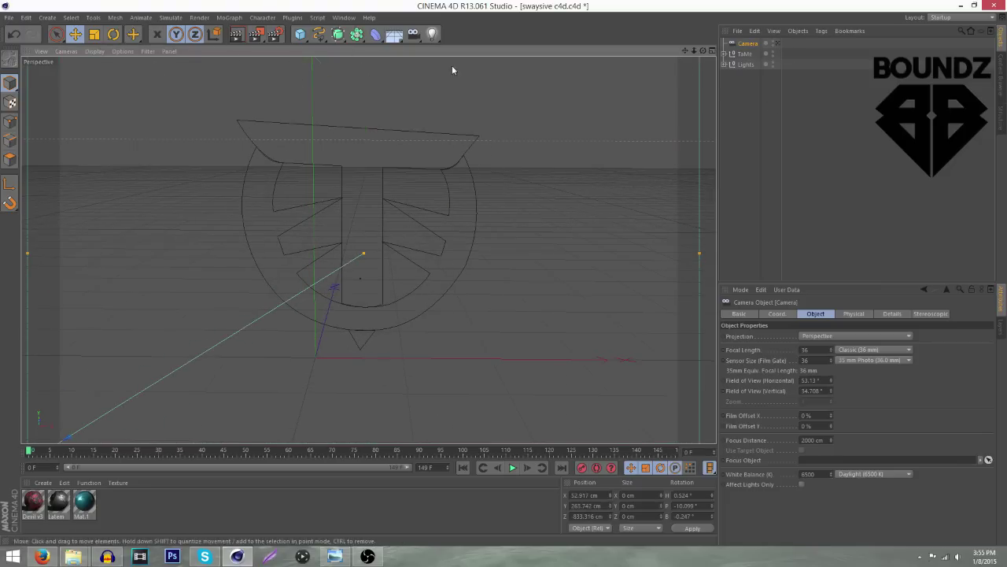
- Add an Extrude NURBS object and duplicate it twice, giving one extrusion object for each TaMe path
left_click(724, 53)
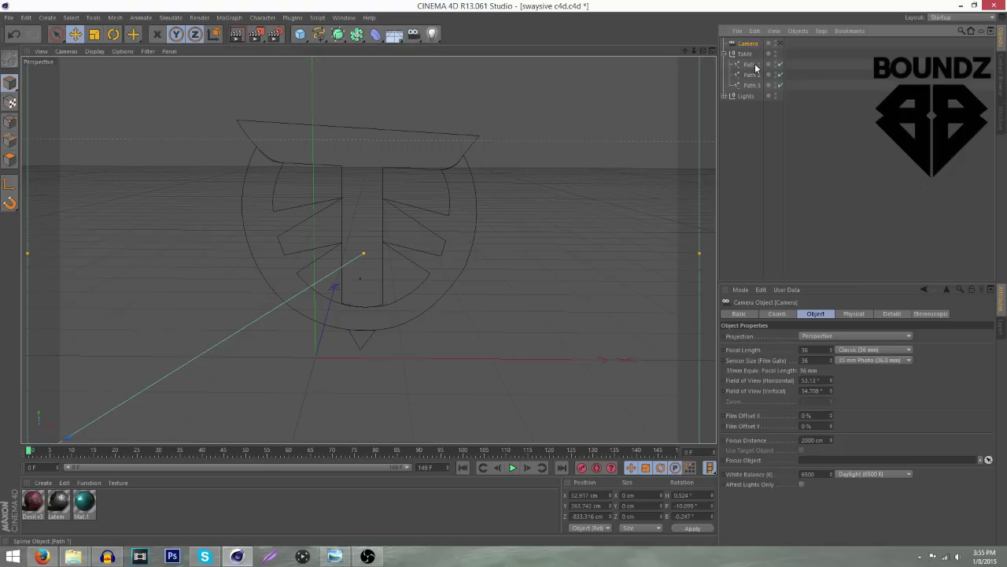
left_click(753, 65)
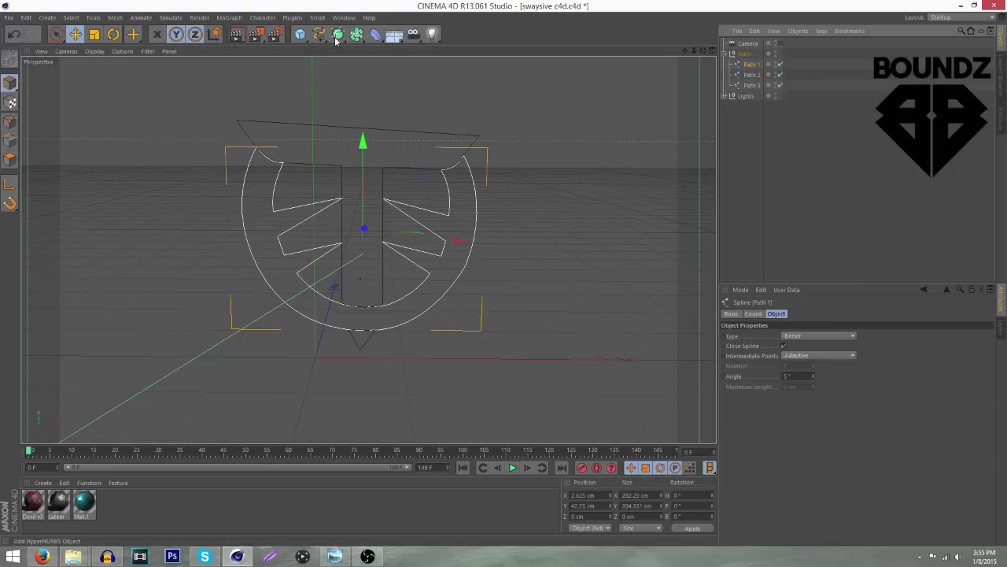
left_click_drag(338, 40, 347, 116)
left_click_drag(351, 164, 327, 150)
left_click_drag(342, 41, 442, 49)
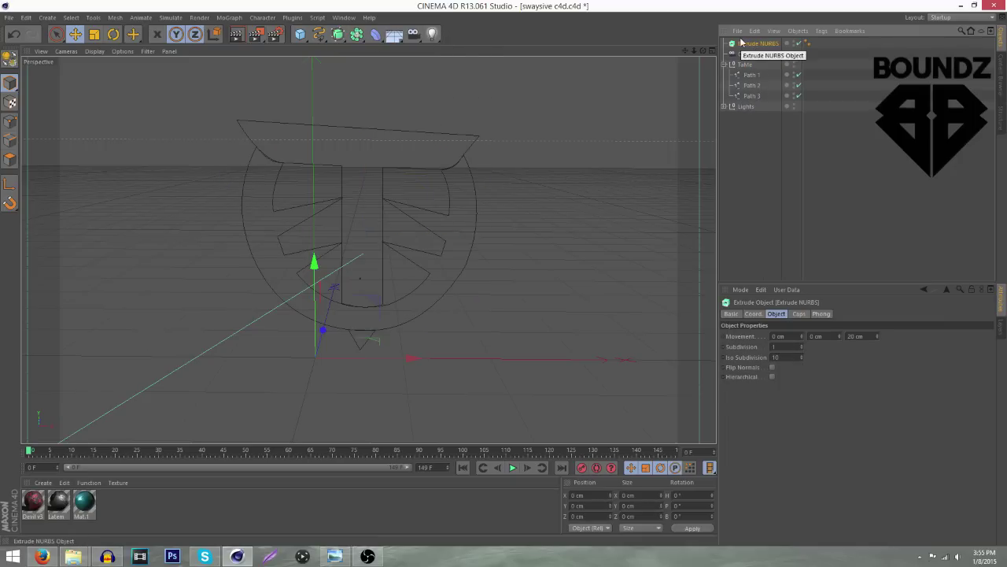
key("ctrl+c")
key("ctrl+v")
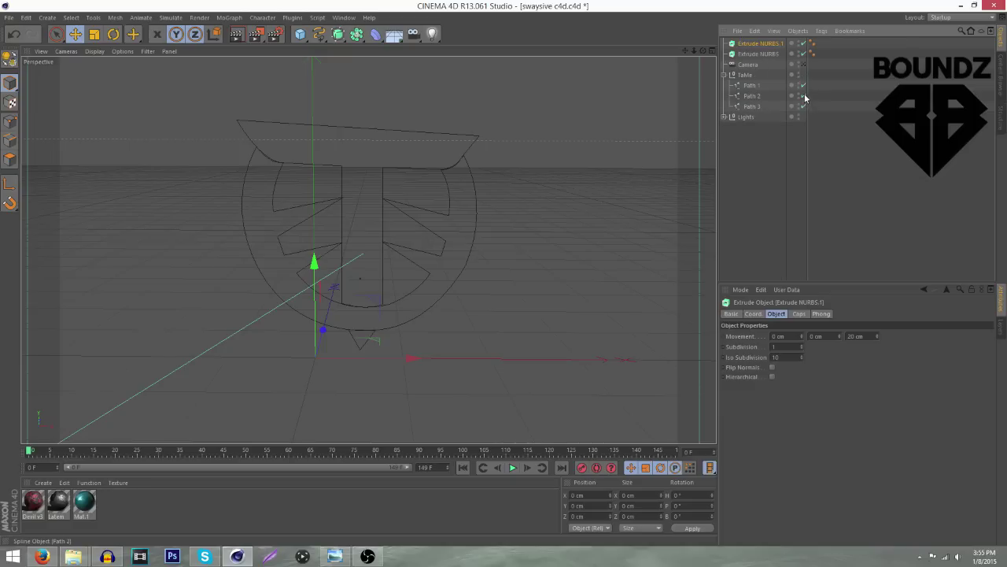
key("ctrl+v")
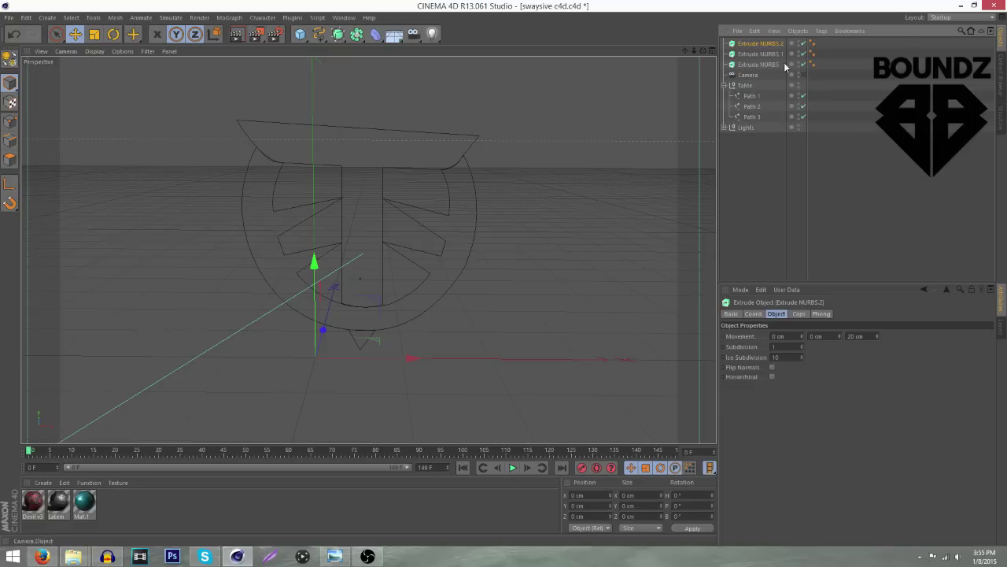
- Nest each TaMe path under its own Extrude NURBS, delete the emptied TaMe null and collapse the extrusion hierarchies
left_click(752, 96)
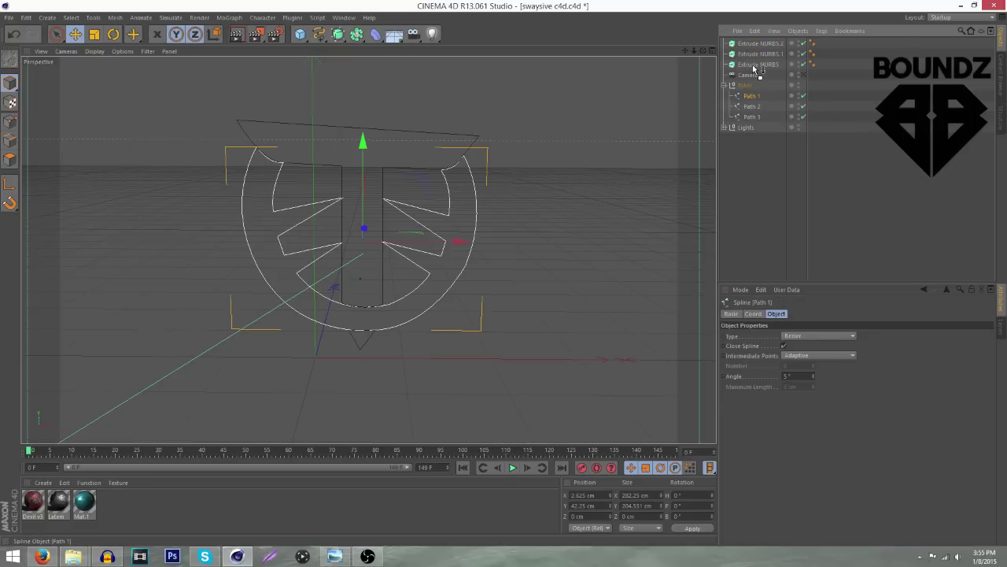
left_click_drag(753, 65, 759, 48)
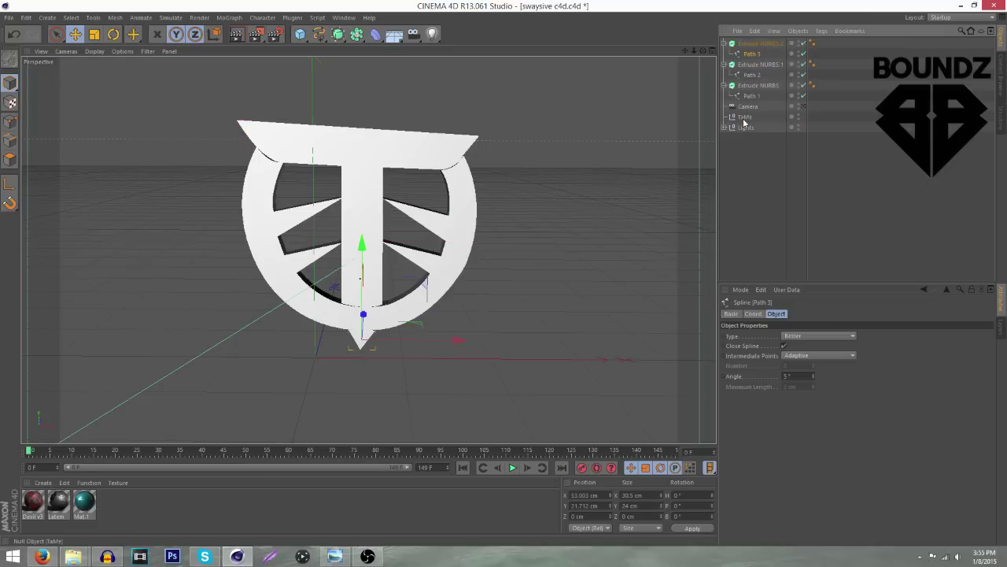
left_click(747, 116)
key("Delete")
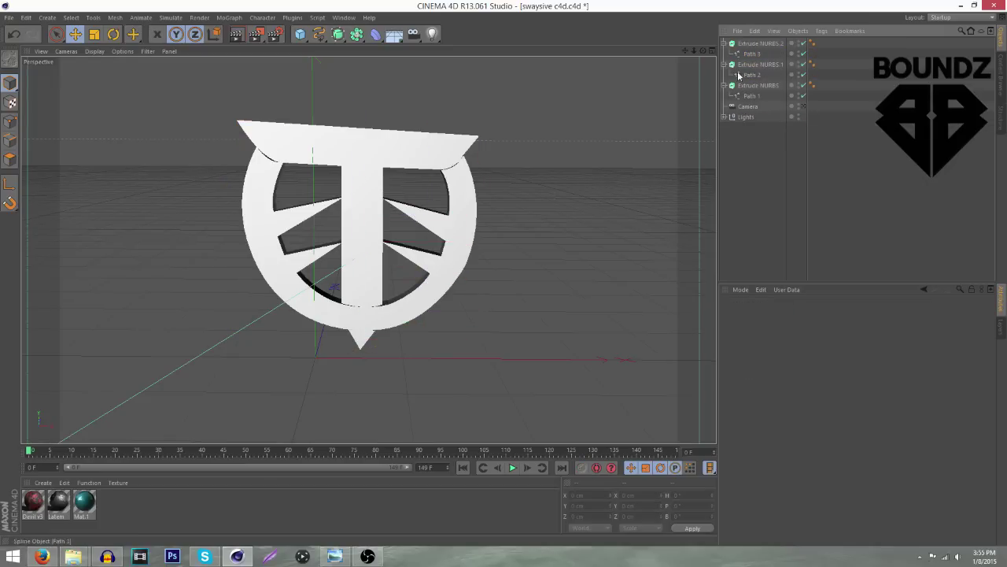
left_click(724, 44)
left_click(724, 54)
left_click(725, 64)
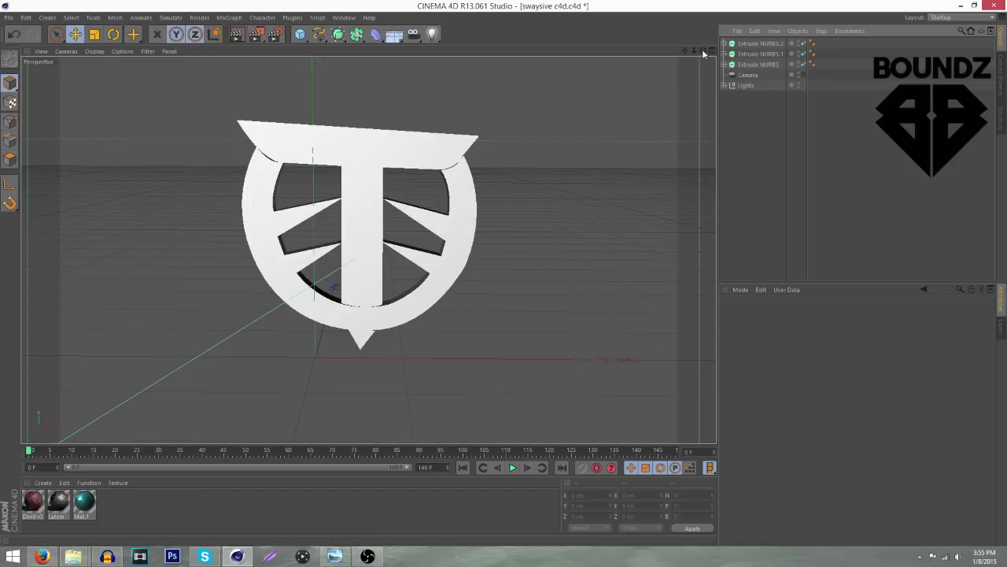
- Set the start and end caps of all three Extrude NURBS objects to Fillet Cap
mouse_move(703, 51)
left_mouse_down()
mouse_move(795, 51)
mouse_move(614, 52)
mouse_move(716, 43)
mouse_move(690, 57)
left_mouse_up()
left_click(759, 43)
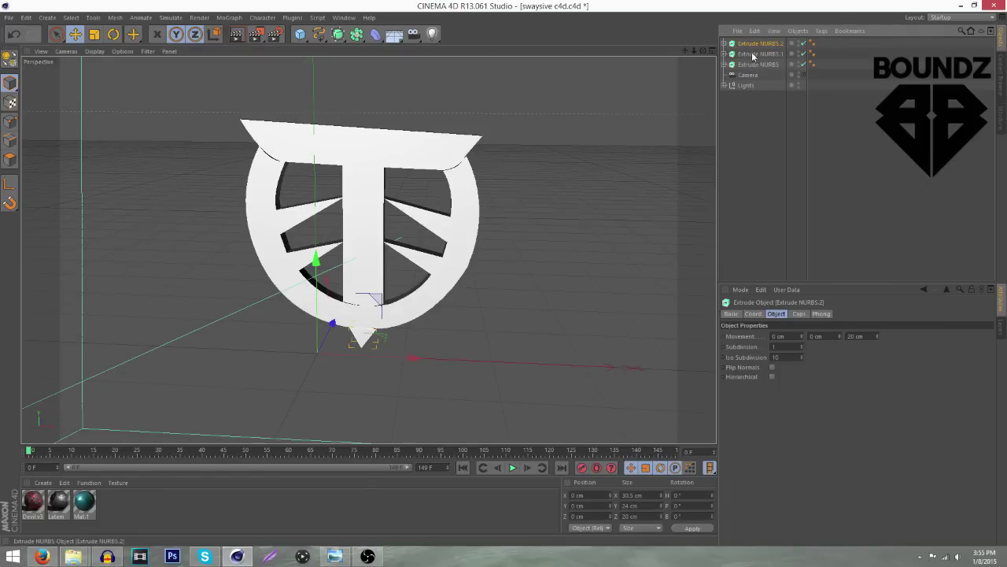
left_click(753, 69, "shift")
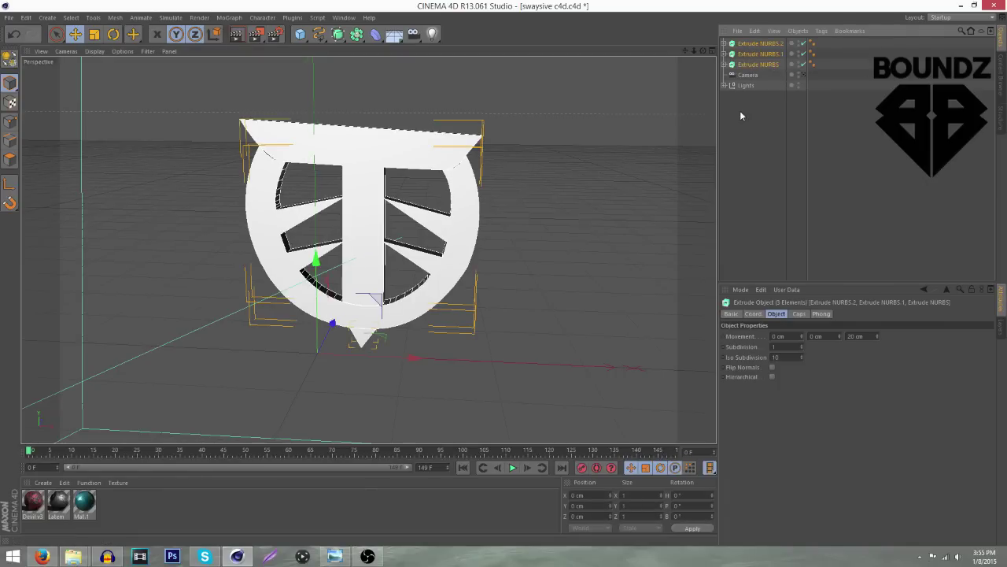
left_click(799, 314)
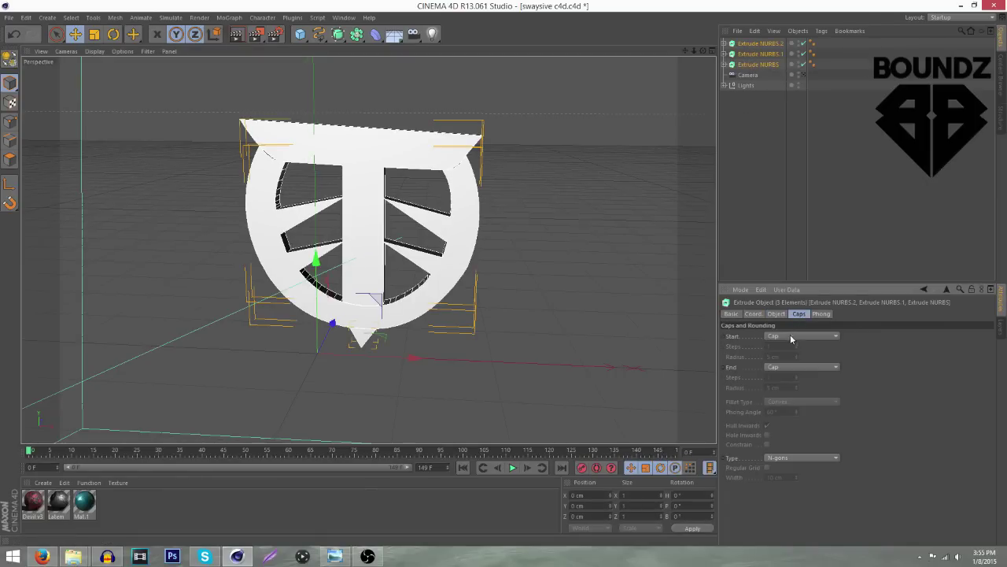
left_click(788, 336)
left_click(781, 379)
left_click(785, 366)
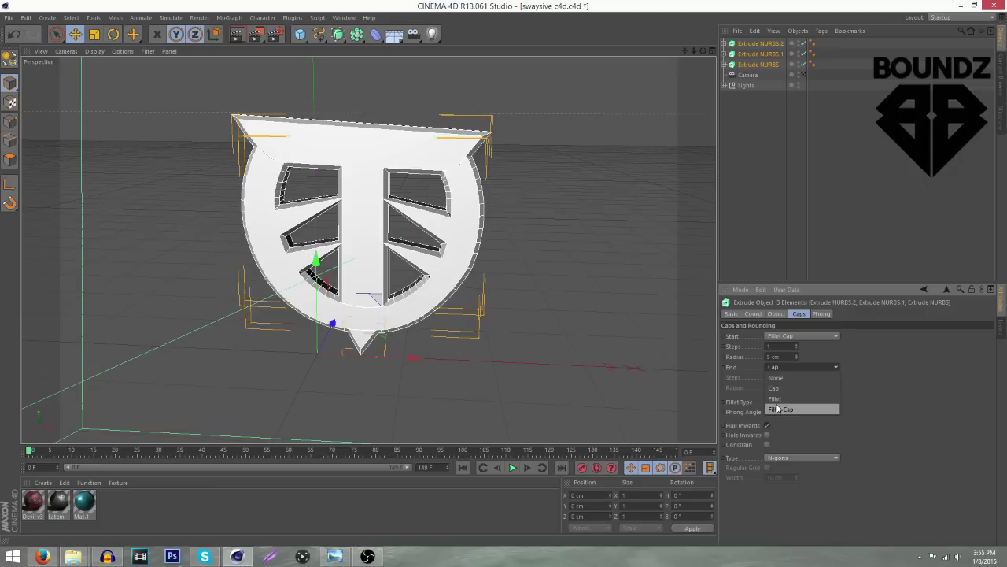
left_click(781, 410)
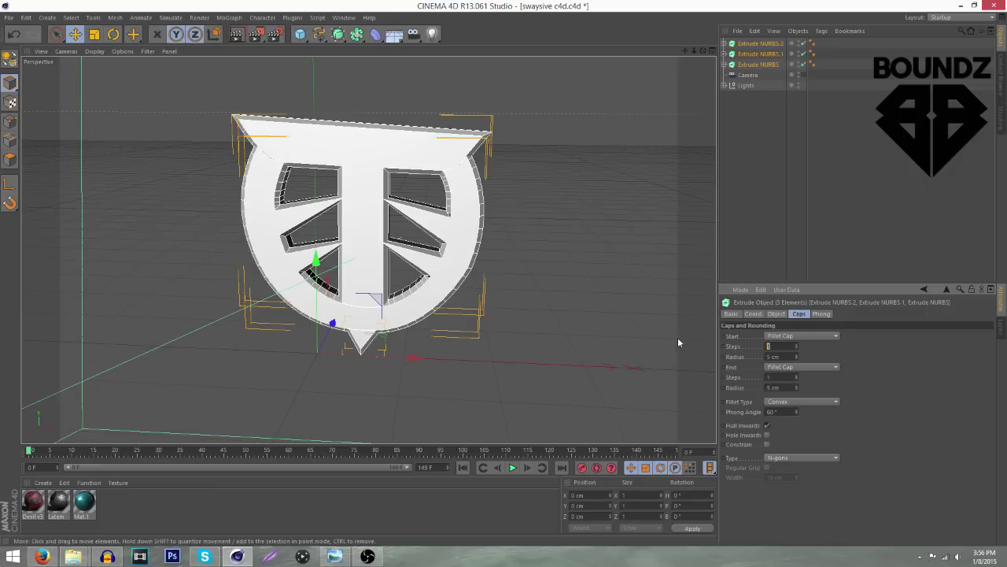
- Set the start and end fillets of the three logo extrusions to 10 steps with a 3 cm radius
type("10")
key("Tab")
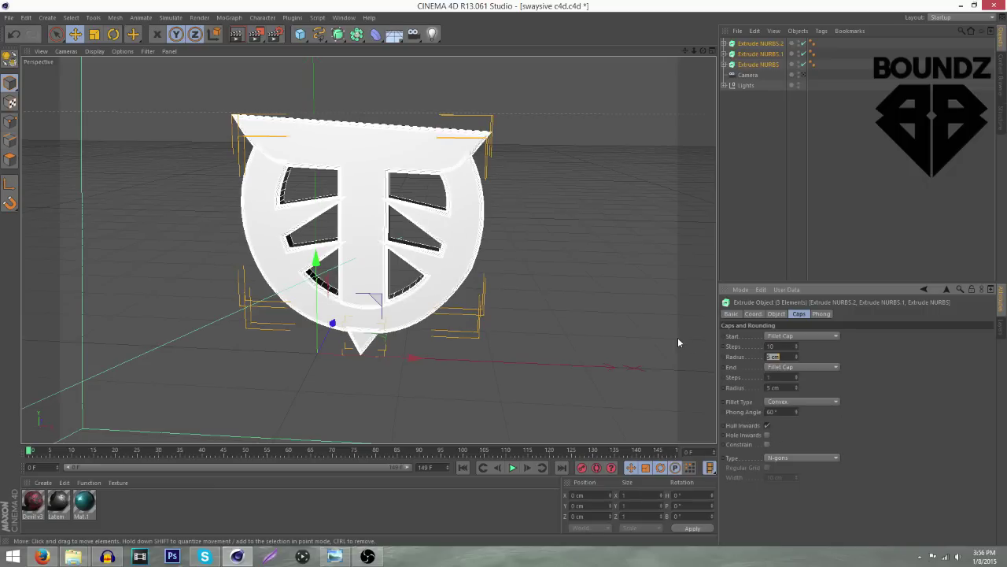
type("3")
key("Tab")
key("Tab")
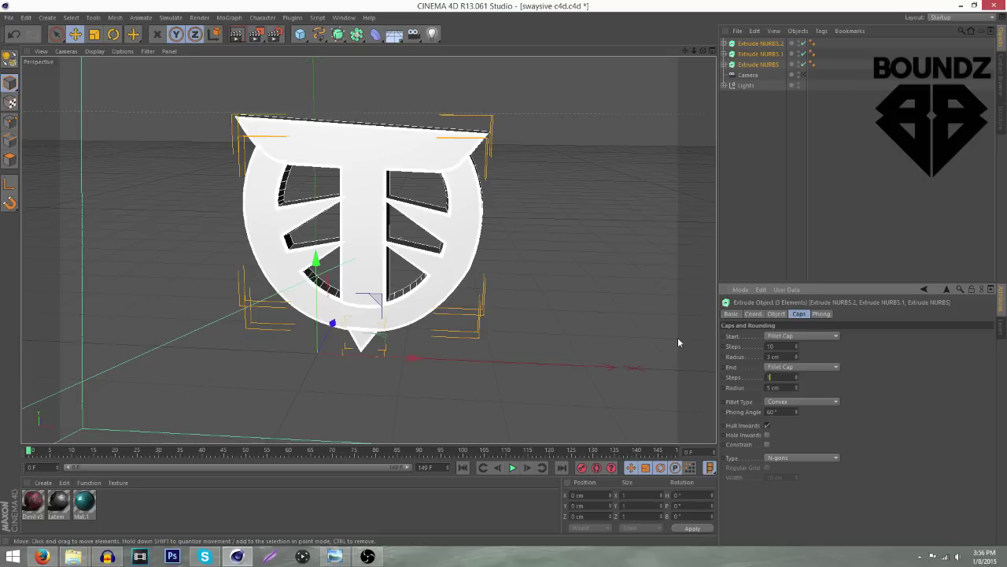
type("10")
key("Tab")
type("3")
key("Return")
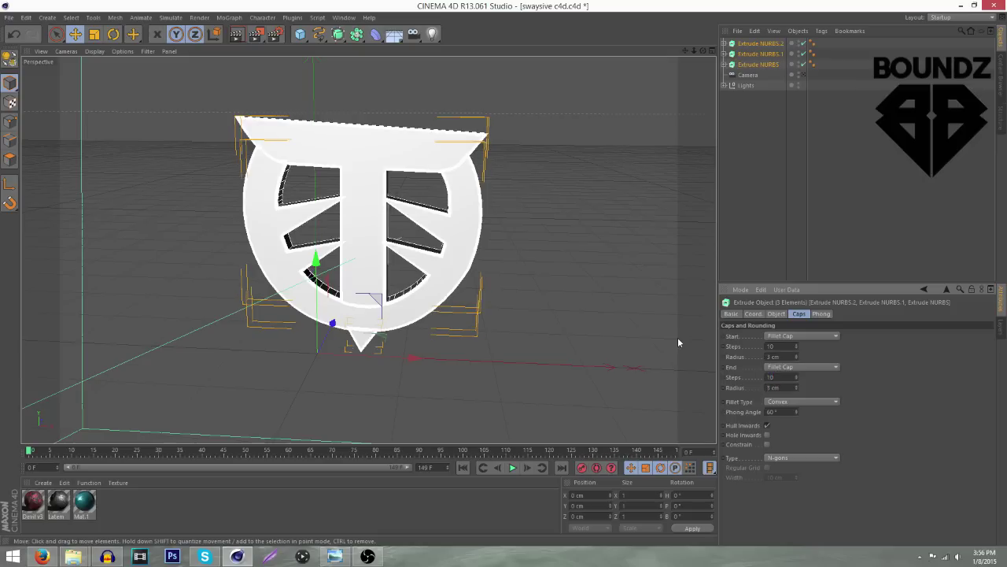
- Increase the Z extrusion depth of the three logo extrusions to 34 cm
mouse_move(703, 50)
left_mouse_down()
mouse_move(747, 50)
mouse_move(720, 50)
left_mouse_up()
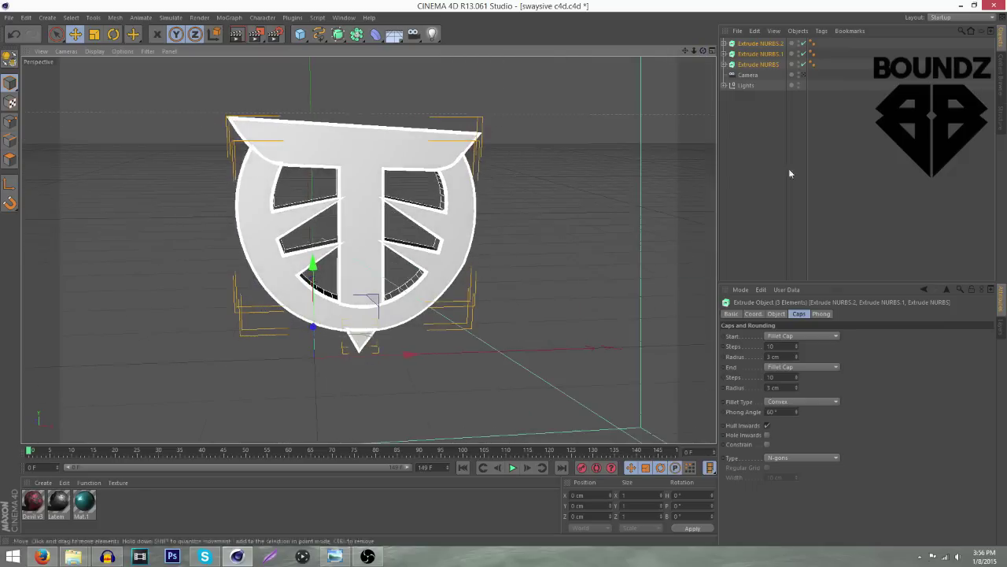
left_click(778, 314)
left_click_drag(877, 334, 877, 339)
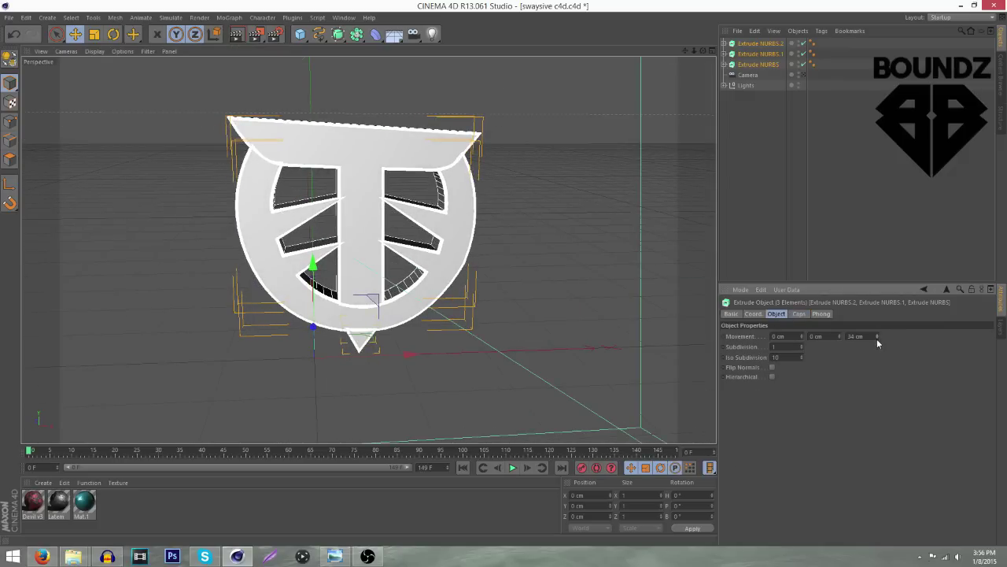
- Group the three Extrude NURBS objects under a null and rename it Logo
mouse_move(702, 50)
left_mouse_down()
mouse_move(693, 35)
mouse_move(702, 50)
left_mouse_up()
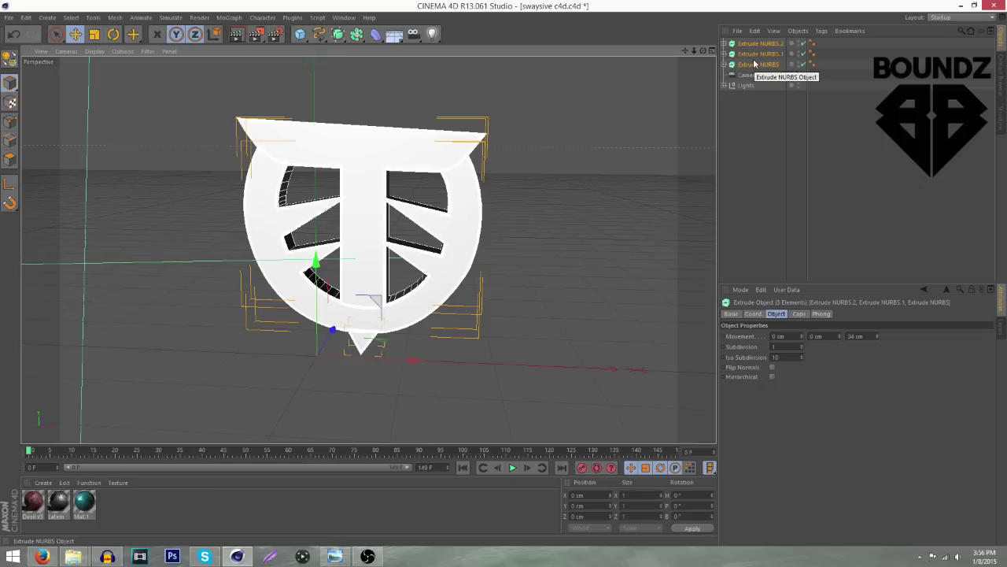
key("alt+g")
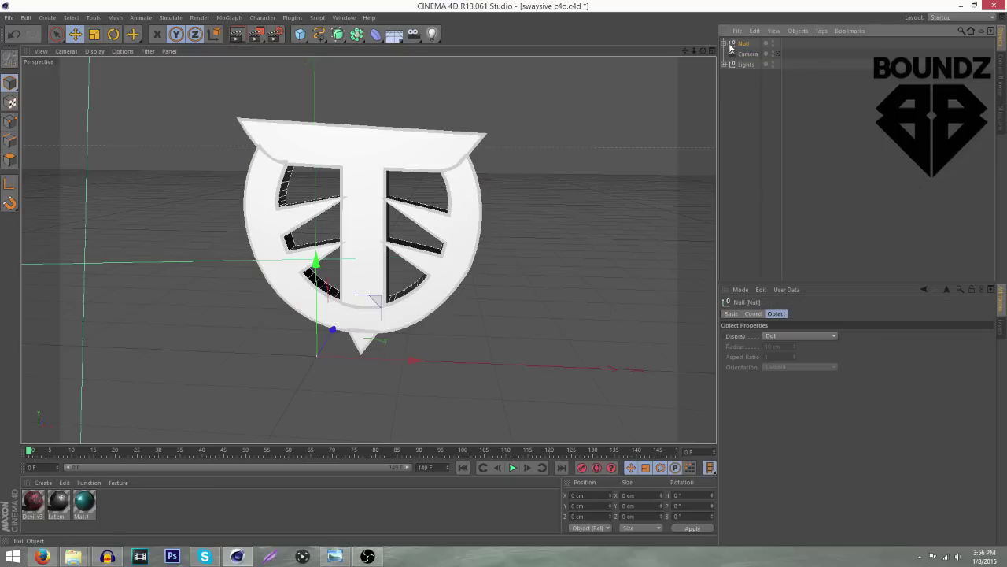
left_click(724, 44)
left_click(724, 45)
double_click(744, 43)
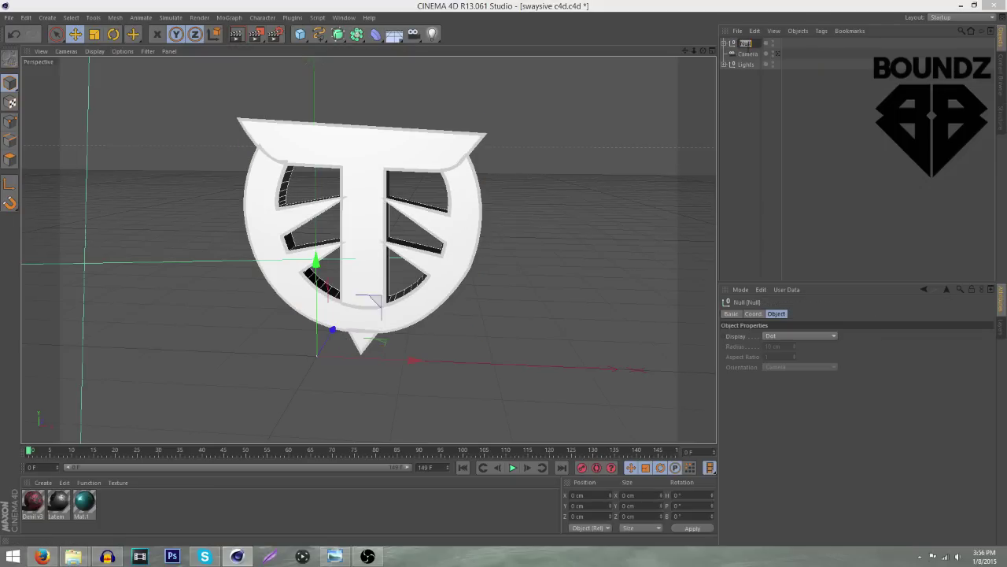
type("Logo")
key("Return")
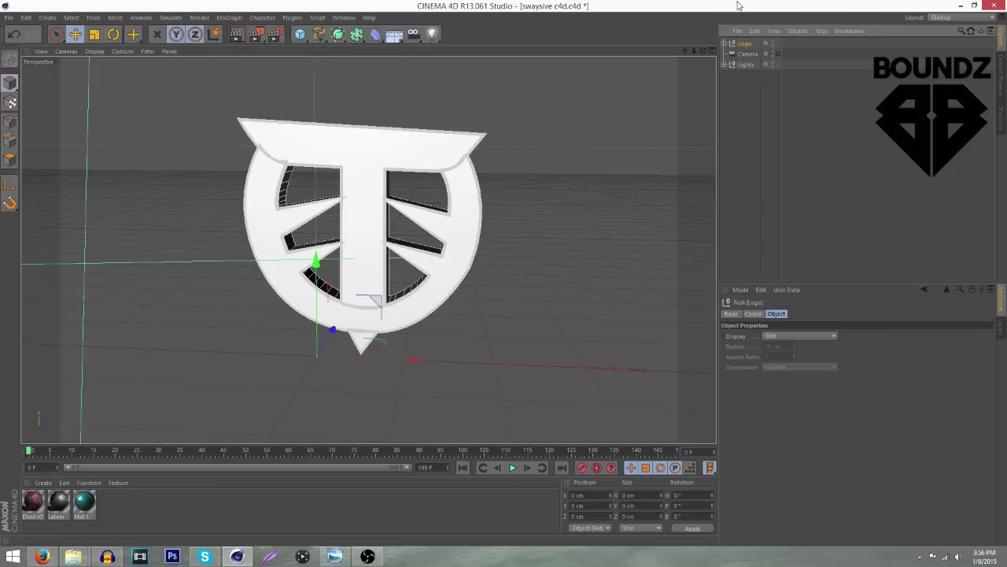
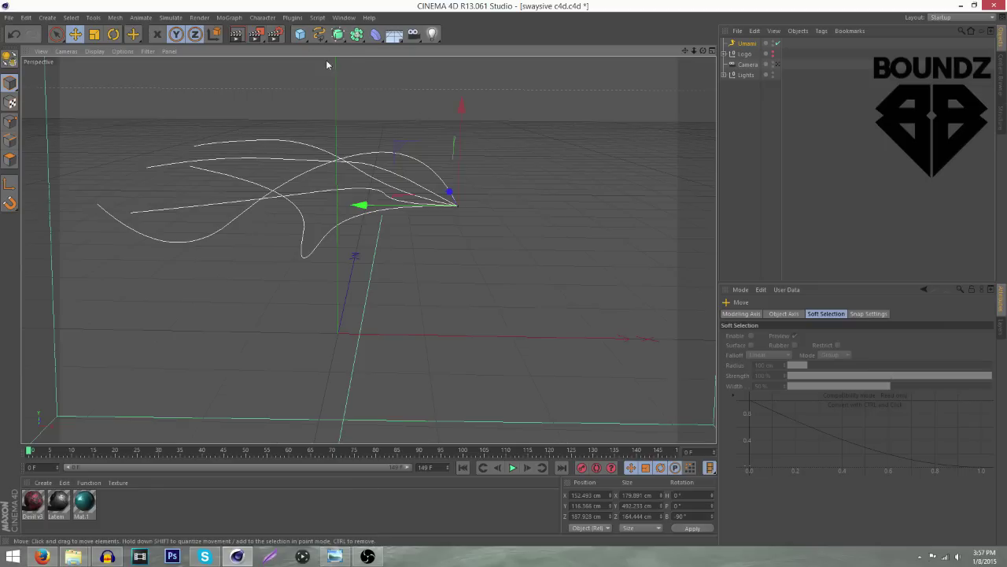
- In the Umami object's spline settings, set Height Scale to 89% and Height Randomness to 148%
left_click(320, 35)
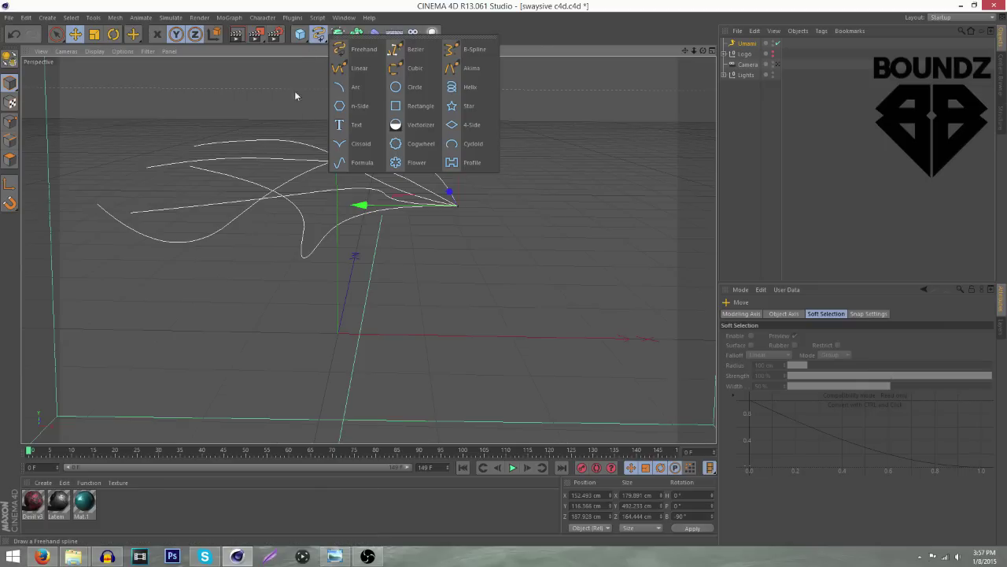
left_click(757, 45)
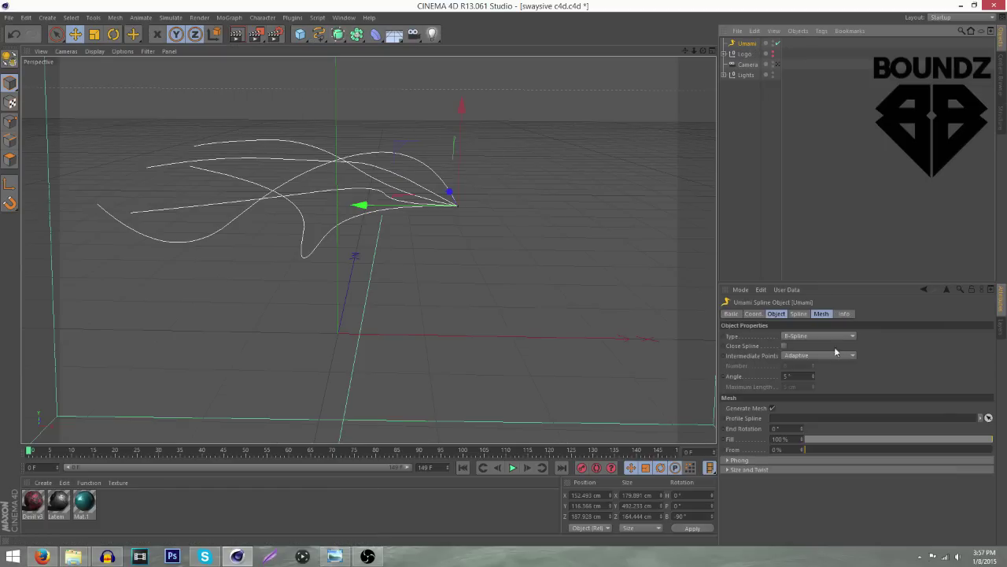
left_click(779, 314)
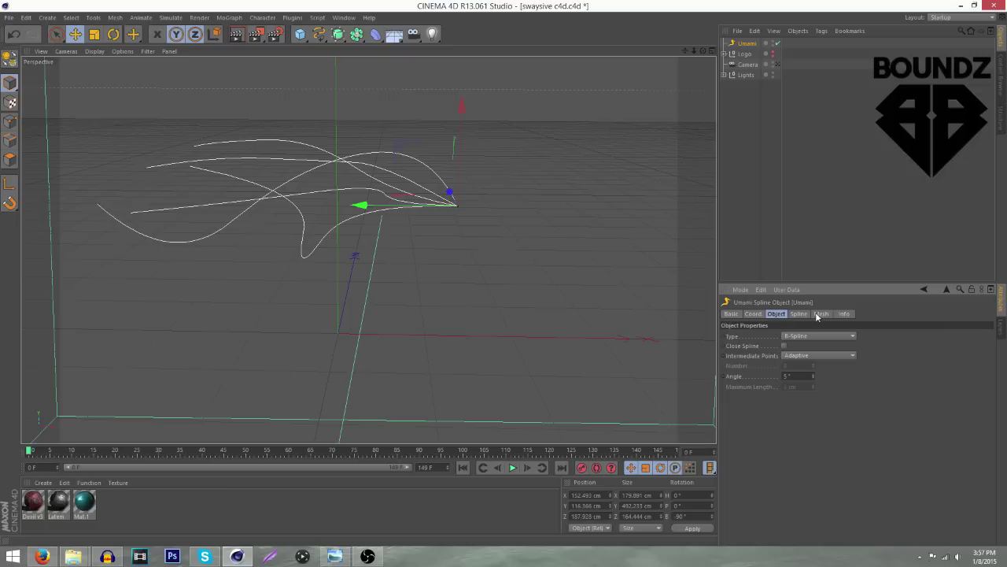
left_click(799, 314)
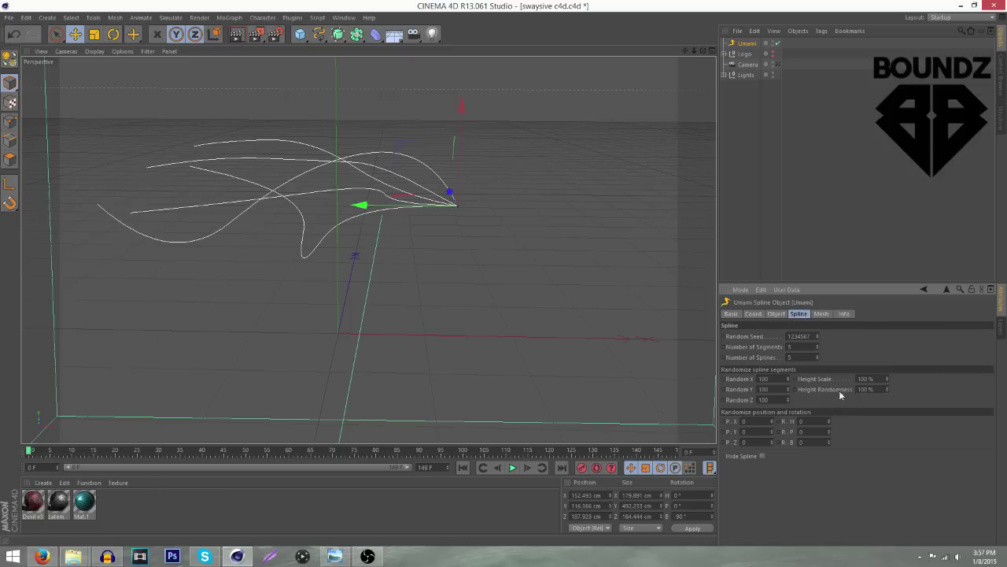
left_click(887, 381)
left_click(888, 381)
left_click_drag(888, 382, 889, 387)
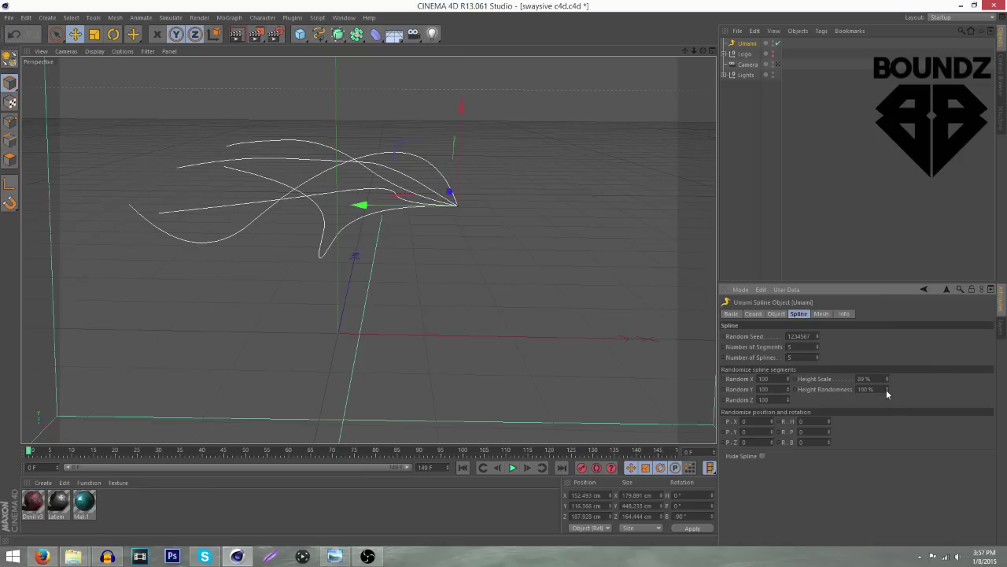
left_click_drag(888, 392, 887, 386)
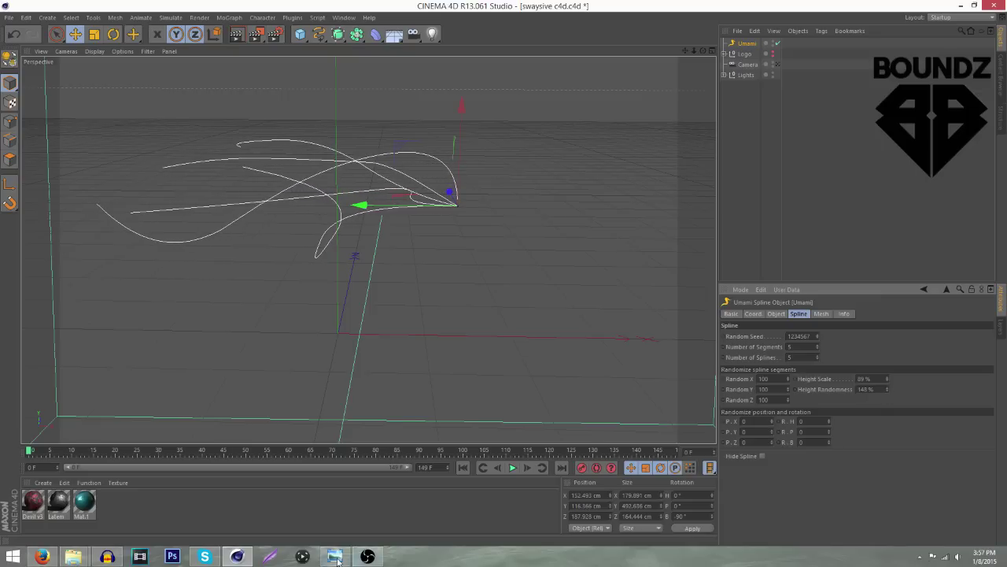
- Check the reference banner swaysive-banner-boundz.png in Windows Photo Viewer, then adjust the Umami's Height Randomness to 164% and Height Scale to 90% in Cinema 4D
left_click(336, 556)
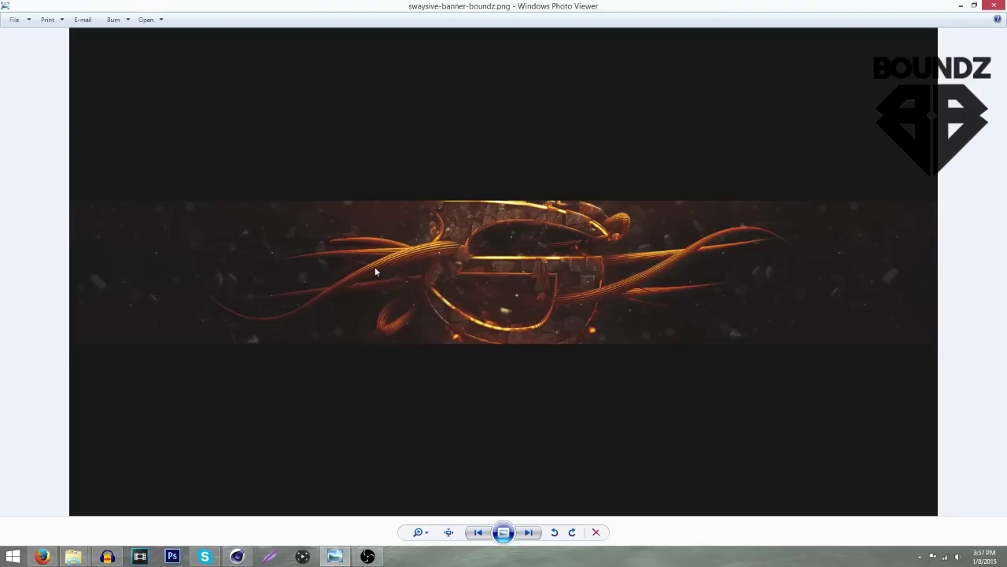
left_click(237, 557)
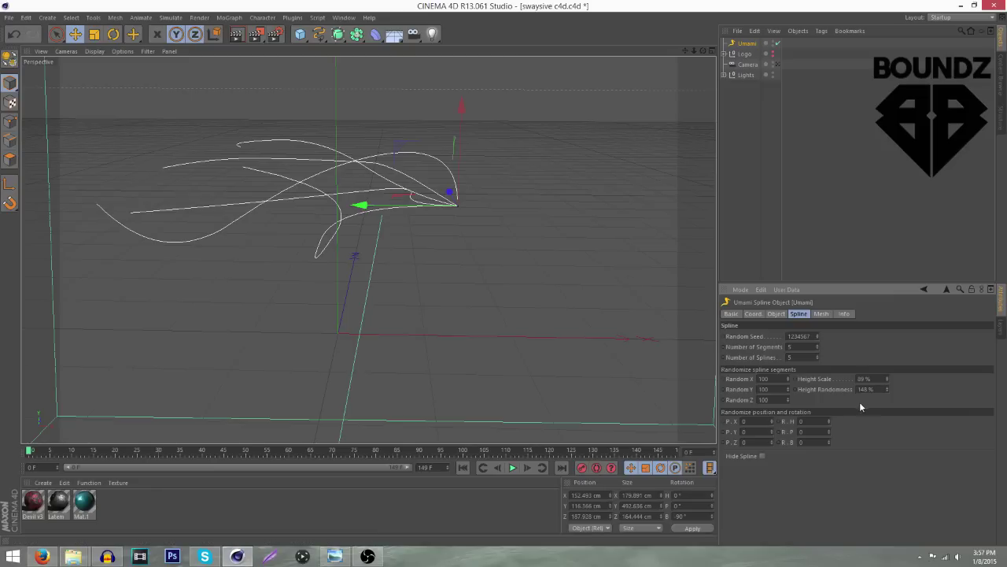
mouse_move(886, 391)
left_mouse_down()
mouse_move(887, 378)
mouse_move(887, 392)
left_mouse_up()
left_click(887, 382)
left_click(887, 382)
left_click(887, 375)
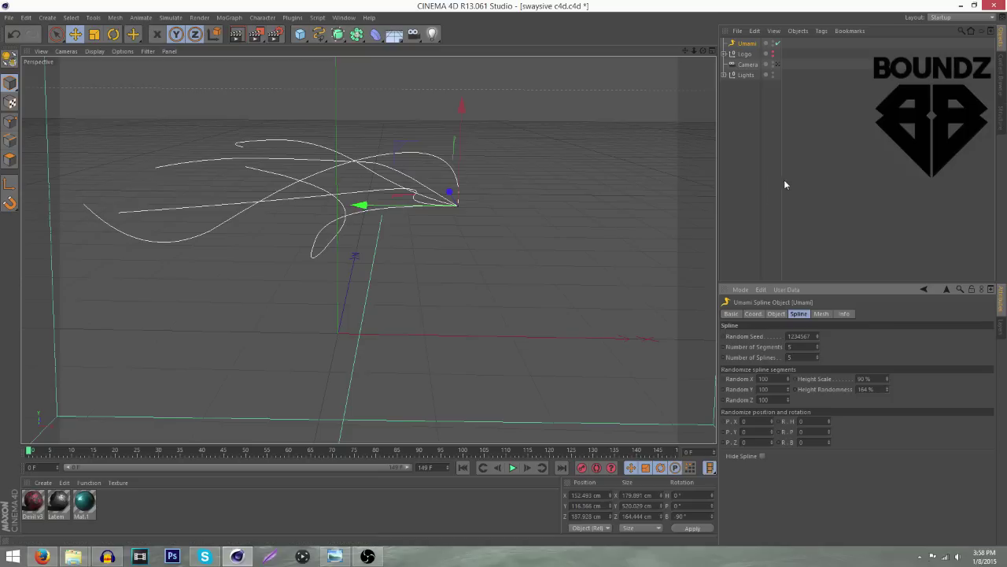
- Add a Circle spline and a Cogwheel spline to the scene
left_click(319, 36)
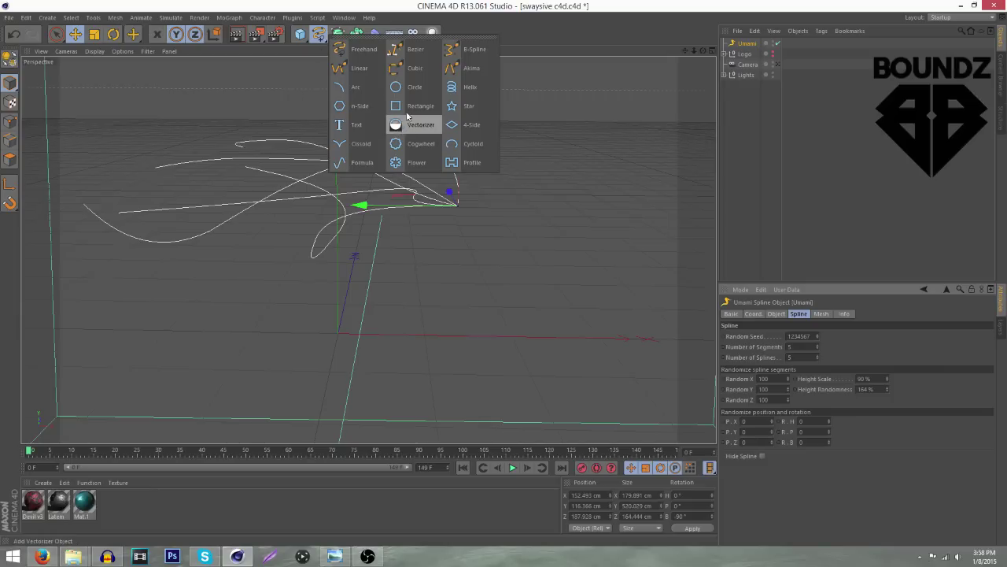
left_click(396, 87)
left_click(319, 37)
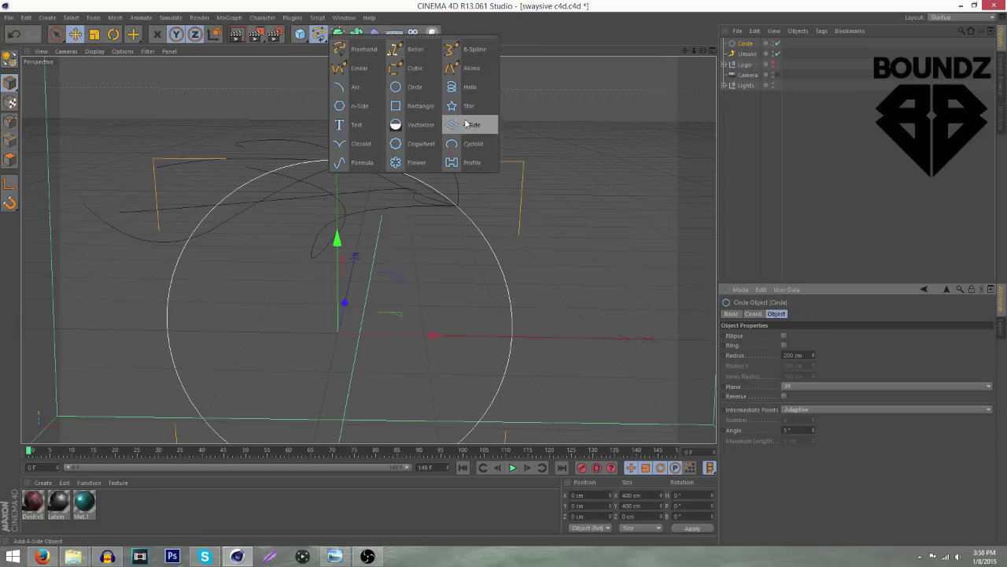
left_click(417, 144)
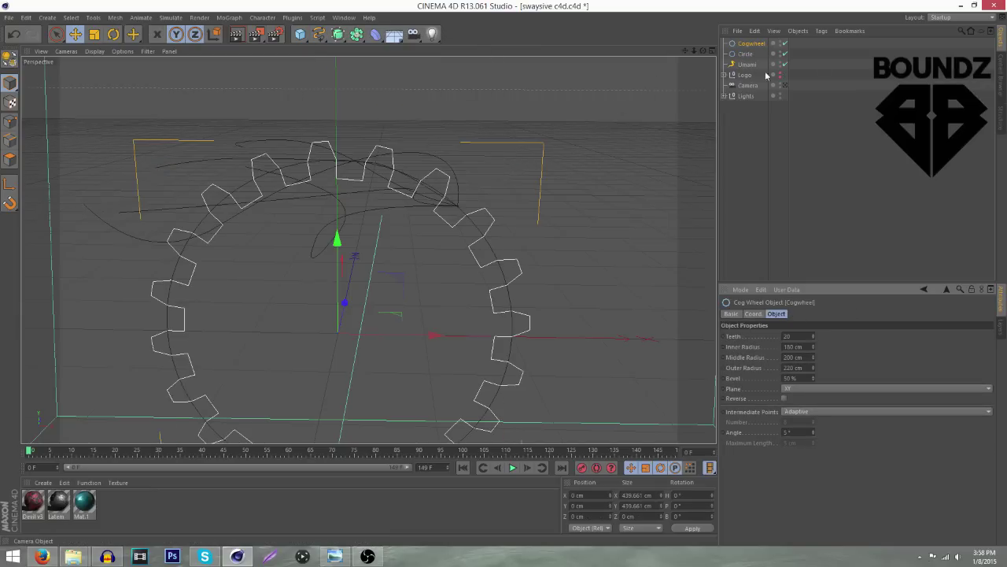
- Select the Circle and Cogwheel splines and scale them down together to a small fraction of their default size
left_click(745, 54)
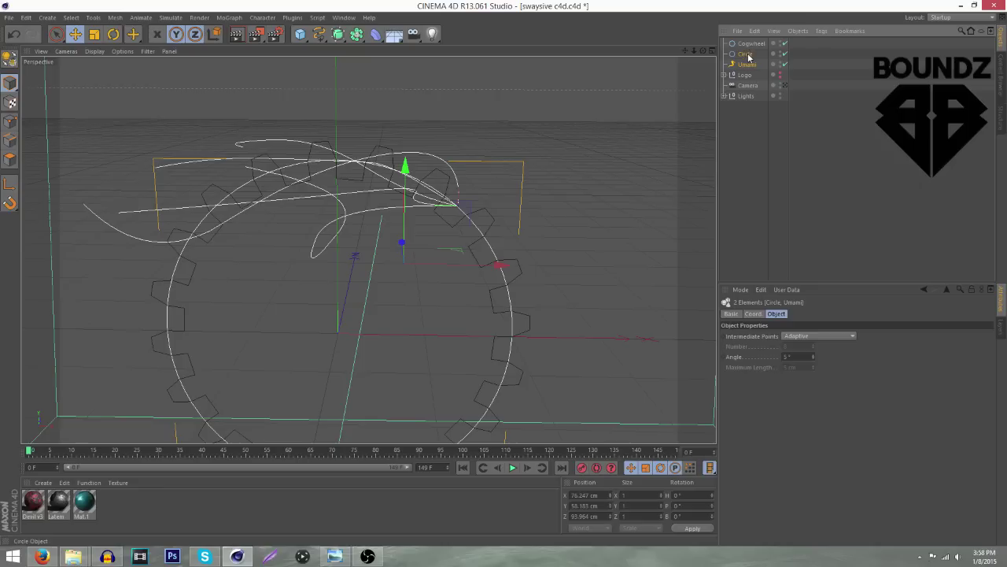
left_click(745, 53)
left_click(751, 43, "ctrl")
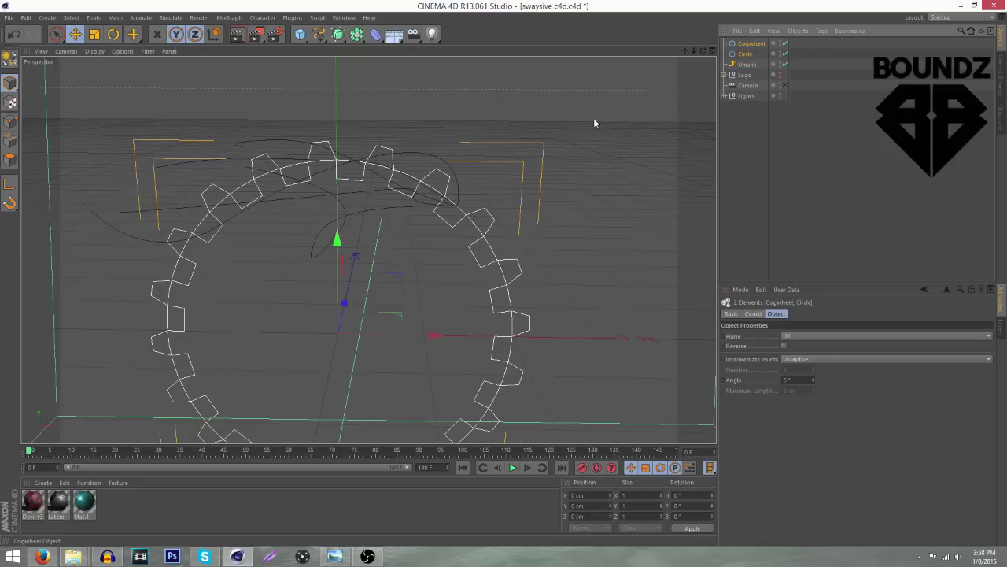
left_click(93, 36)
left_click_drag(432, 189, 99, 364)
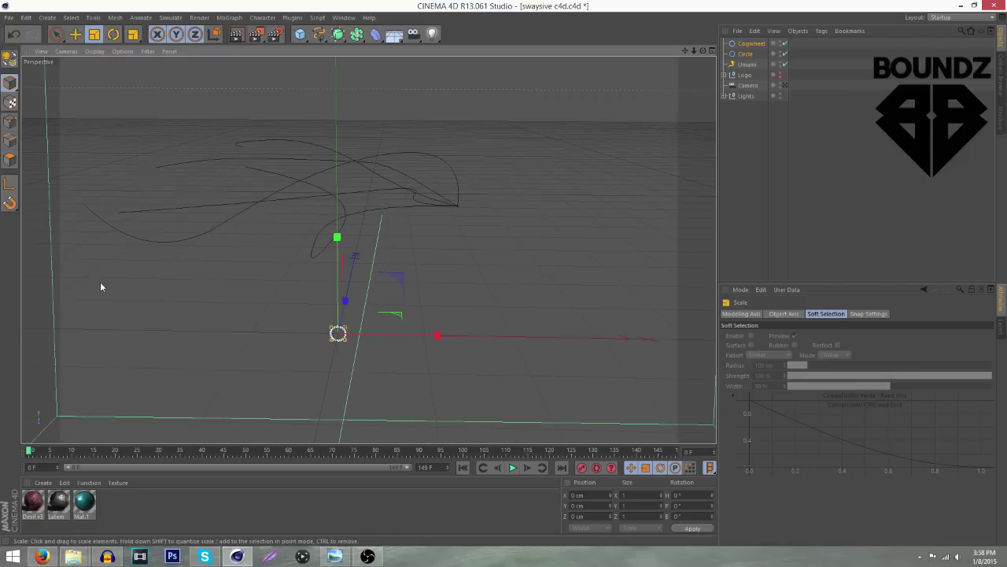
- Move the two small splines along X and up beside the Umami's root, at about X 143 cm and Y 180 cm
key("e")
key("x")
mouse_move(337, 335)
left_mouse_down()
mouse_move(457, 204)
mouse_move(370, 283)
mouse_move(336, 322)
mouse_move(332, 345)
left_mouse_up()
left_click_drag(421, 371, 576, 369)
left_click_drag(483, 280, 494, 108)
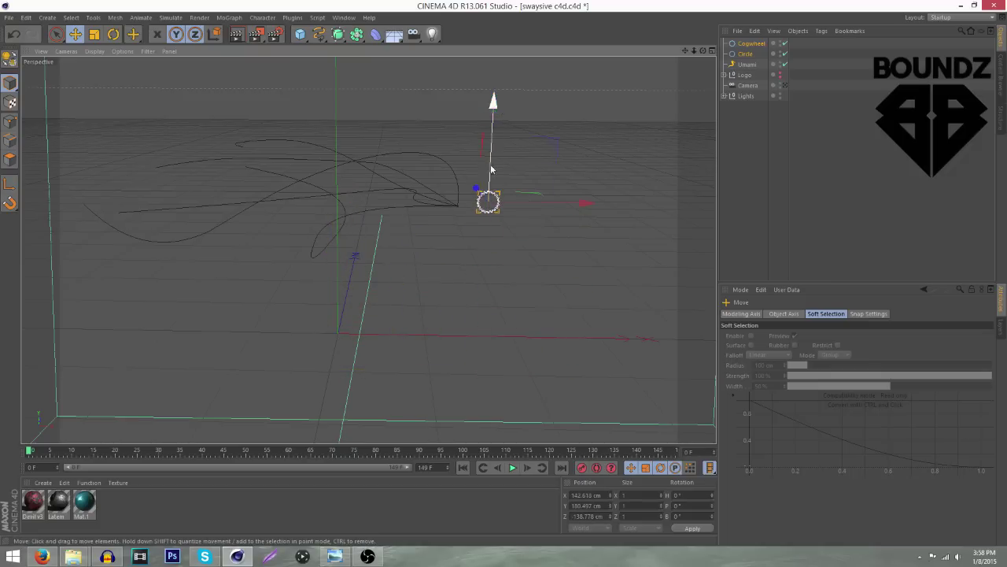
- Align the Circle and Cogwheel with the starting point of the Umami tendrils in depth and height, at about X 144 cm and Z 101 cm
left_click_drag(703, 50, 747, 71)
left_click_drag(367, 250, 409, 212, "alt")
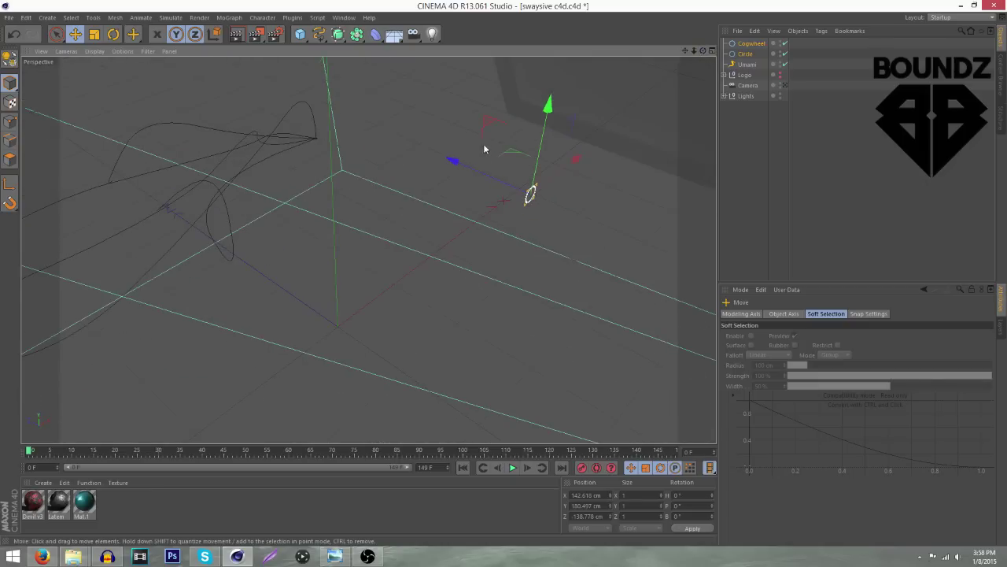
left_click_drag(450, 165, 278, 126)
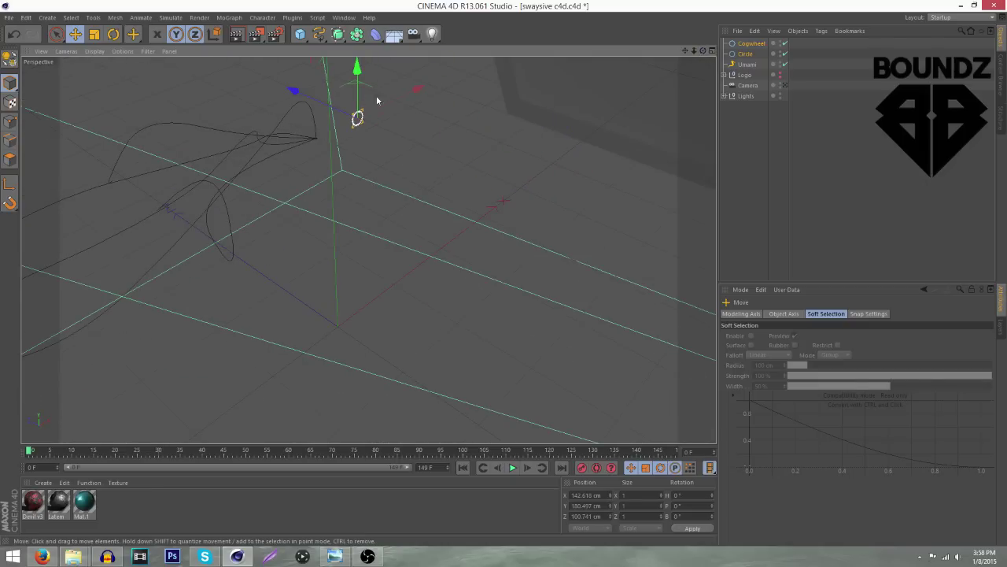
left_click_drag(418, 89, 638, 115)
left_click_drag(504, 156, 568, 155)
left_click_drag(474, 73, 474, 100)
left_click_drag(562, 188, 556, 192)
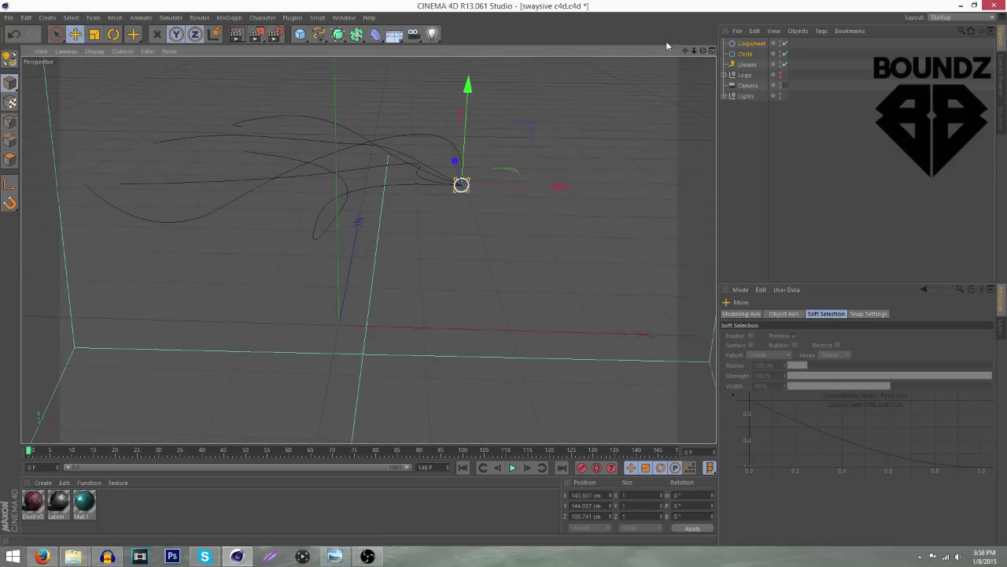
left_click_drag(703, 50, 703, 16)
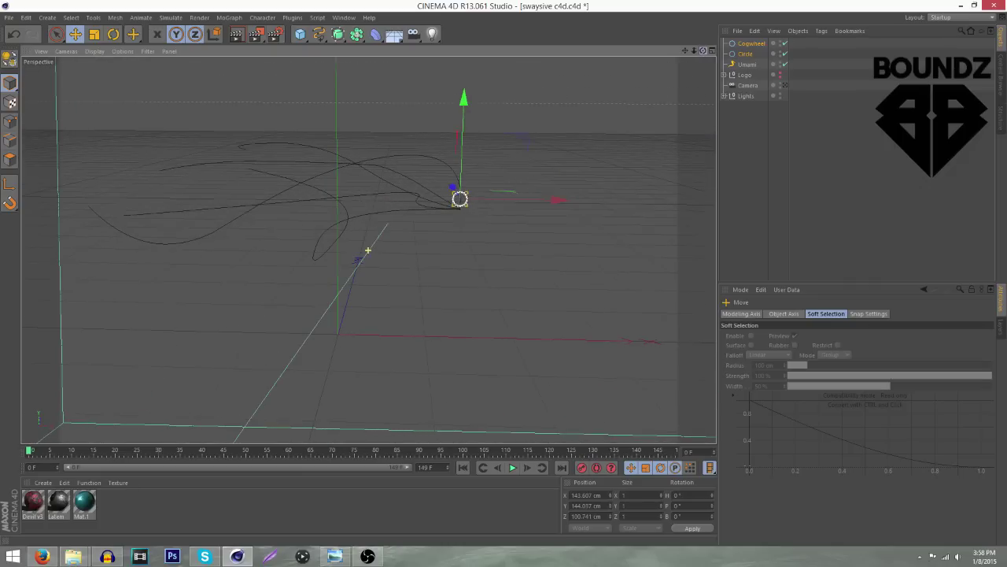
left_click_drag(463, 100, 473, 110)
- Try the Circle as the Umami's mesh Profile Spline, and replace it with the Cogwheel
left_click(748, 65)
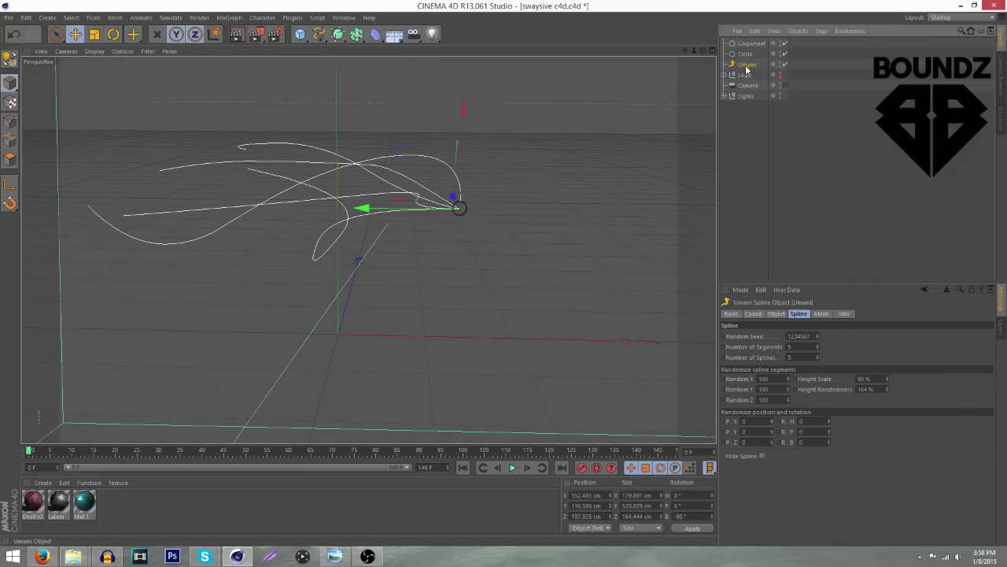
left_click(820, 313)
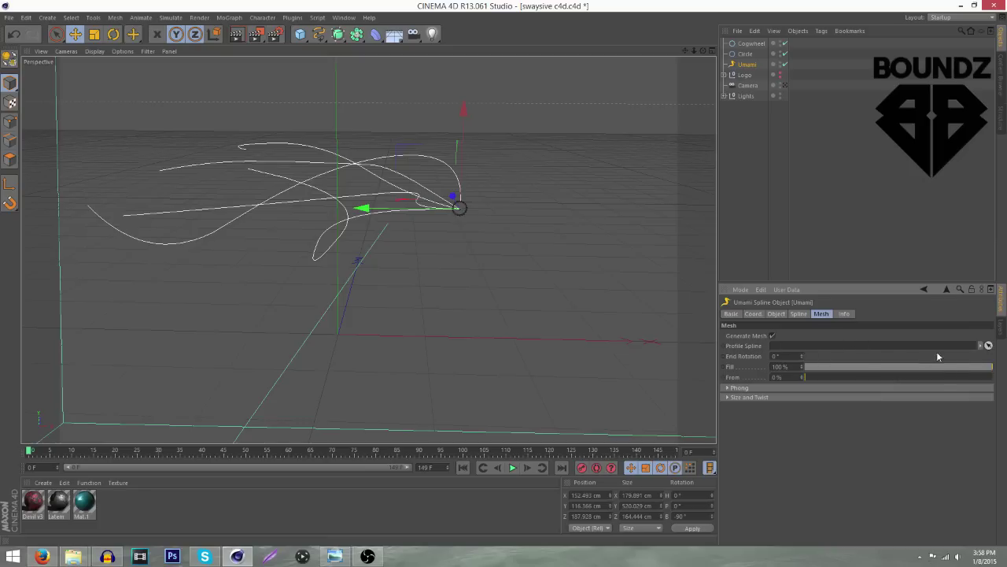
left_click(989, 346)
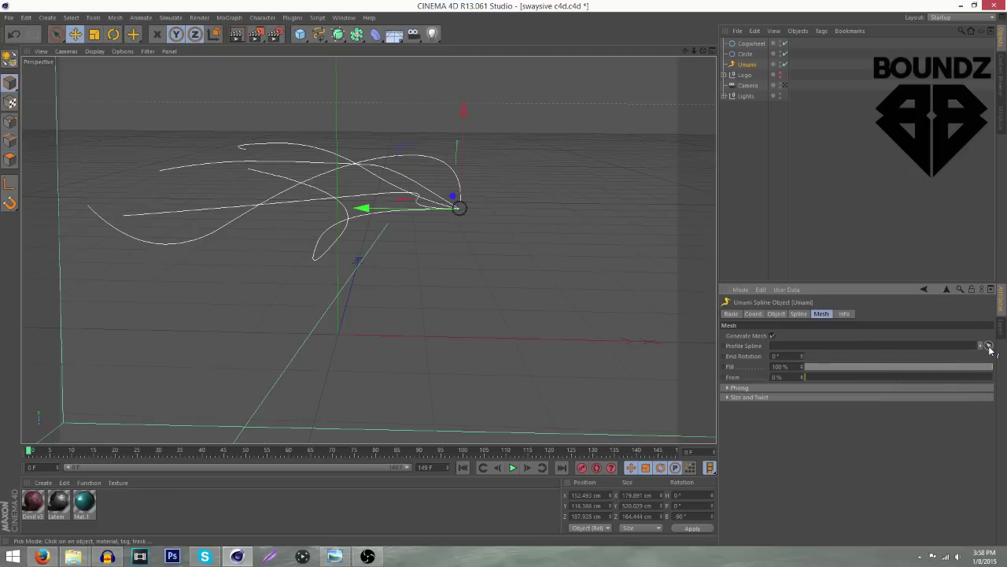
left_click(748, 55)
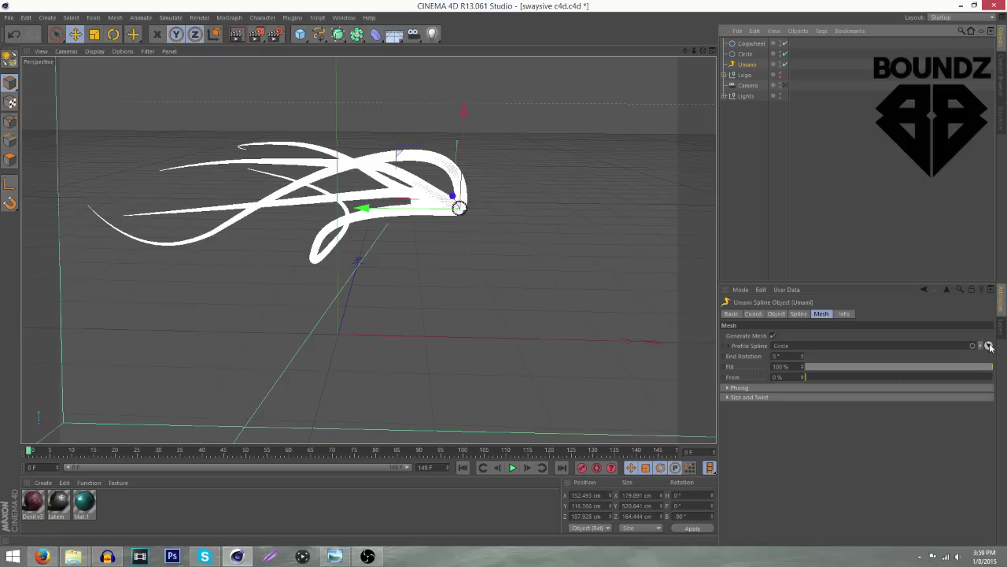
left_click(990, 346)
left_click(757, 46)
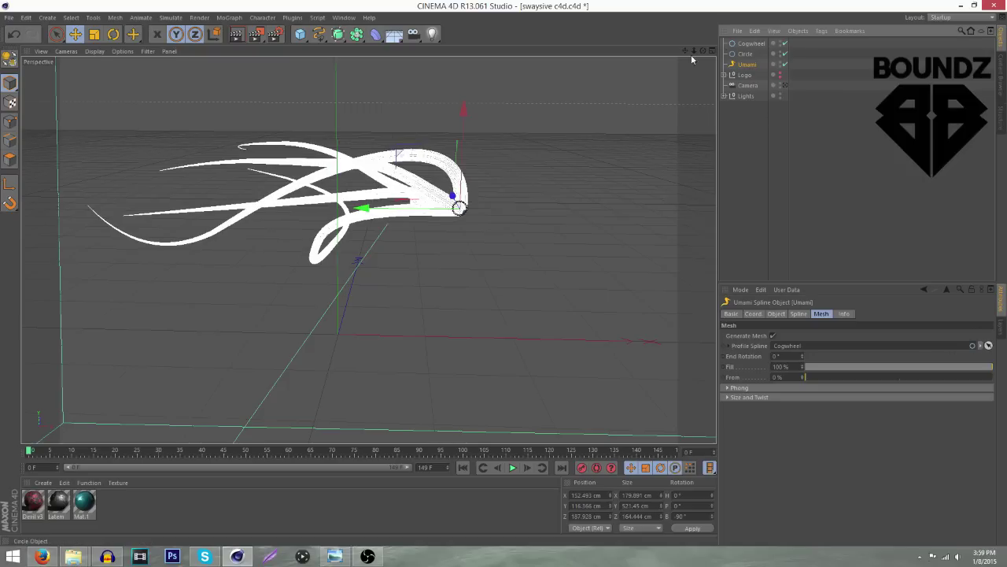
- Render a region around the root of the tendrils to check the cogwheel-profiled mesh
left_click_drag(256, 37, 306, 53)
left_click_drag(346, 131, 527, 259)
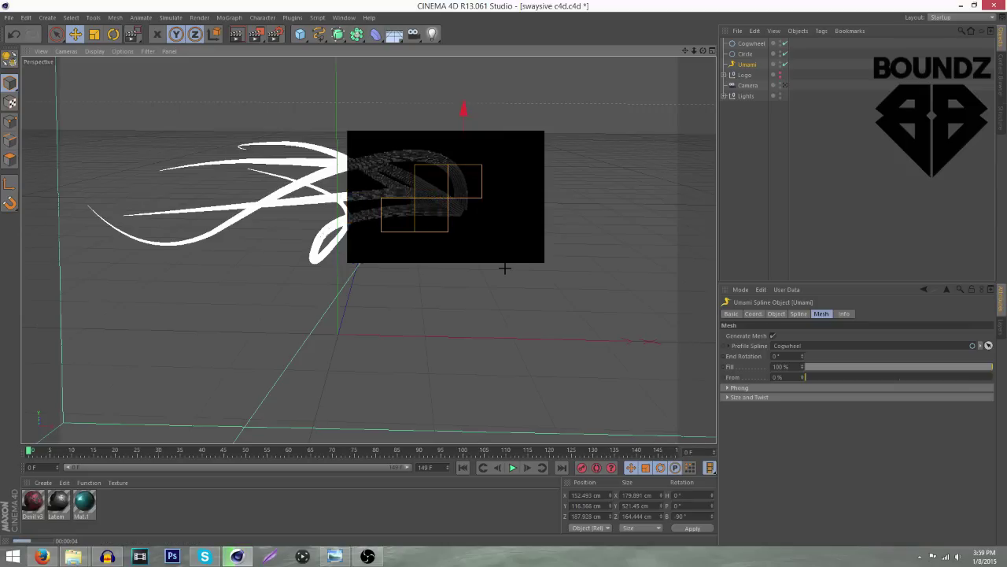
left_click(625, 159)
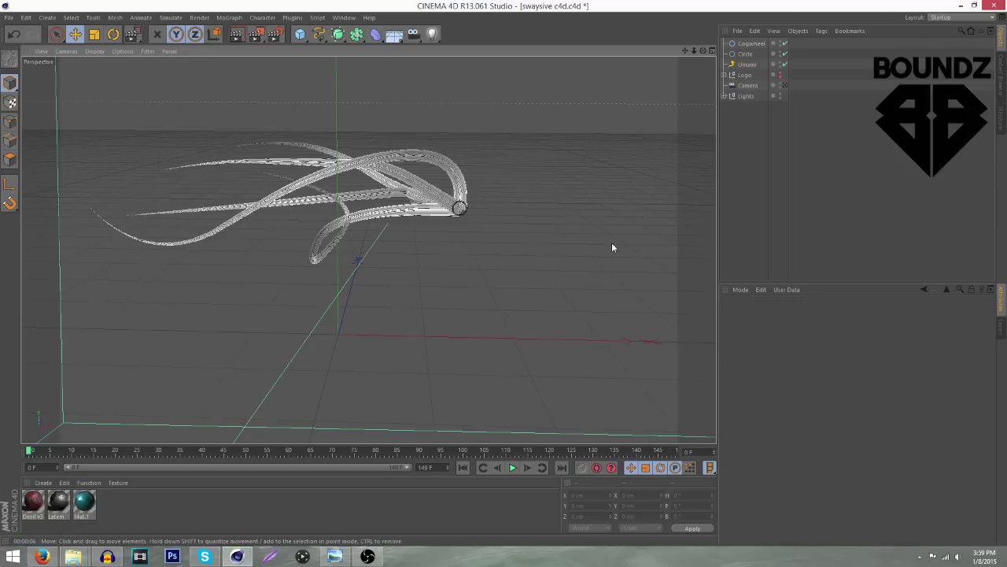
- Group the Umami, Circle and Cogwheel objects under a null and rename it Umami
left_click(743, 65)
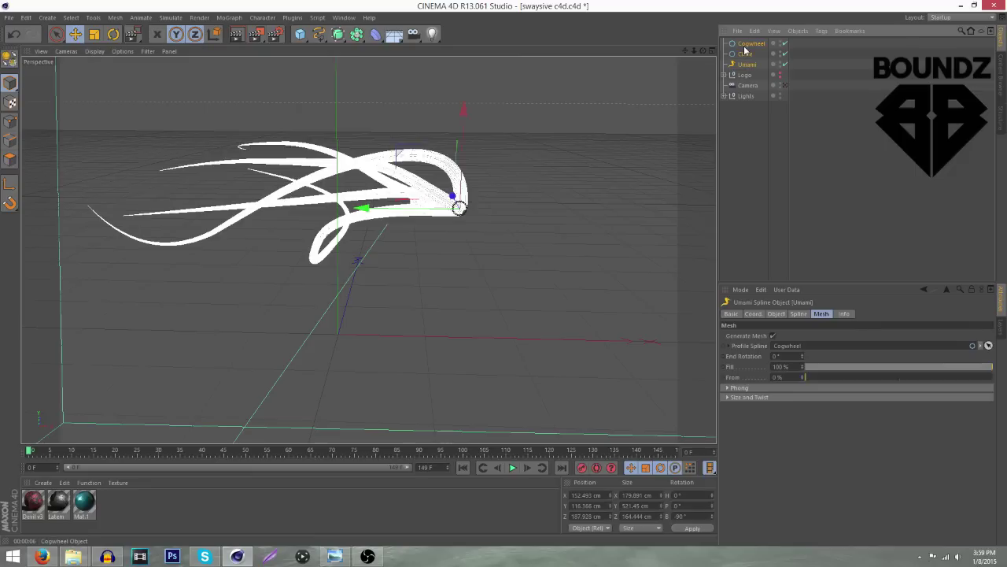
left_click(745, 45, "shift")
key("alt+g")
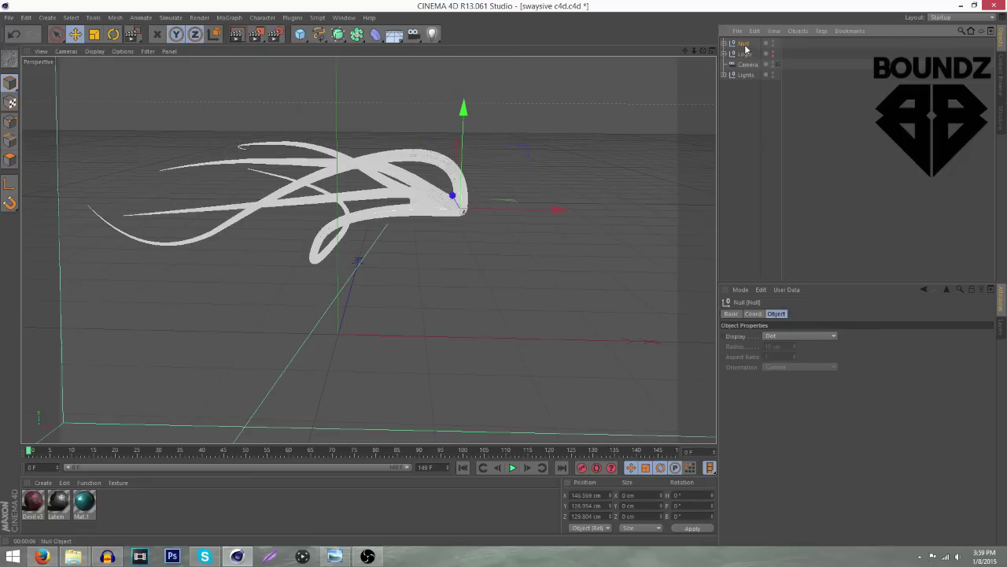
double_click(746, 43)
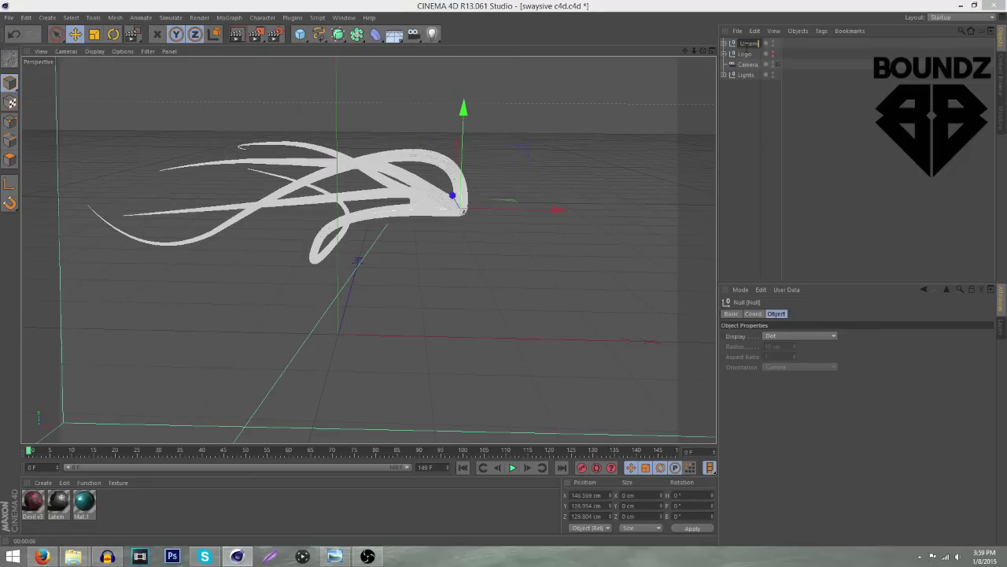
type("Umami")
key("Return")
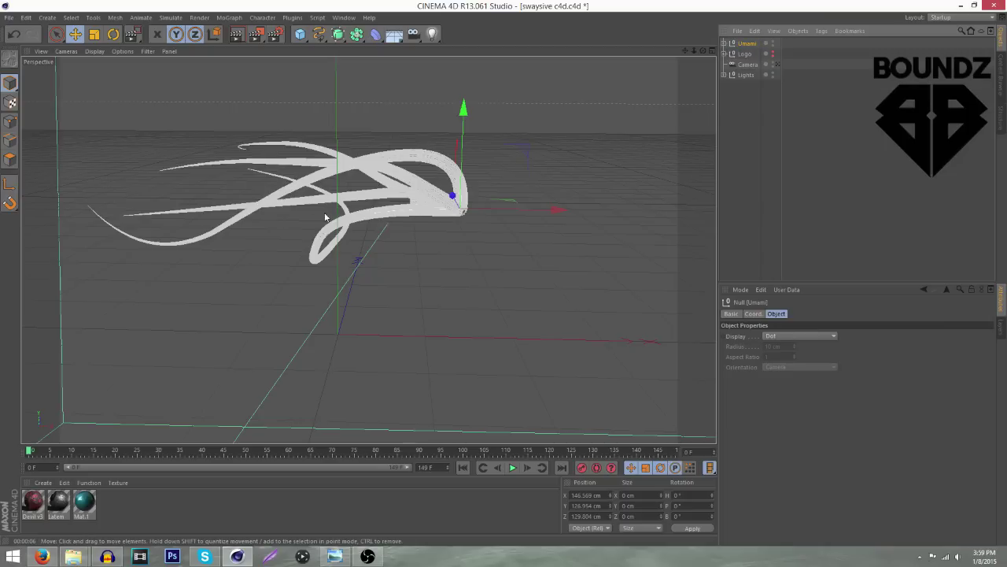
- Move the Umami group along X to about 30.7 cm and paste a copy of it
left_click_drag(544, 221, 461, 217)
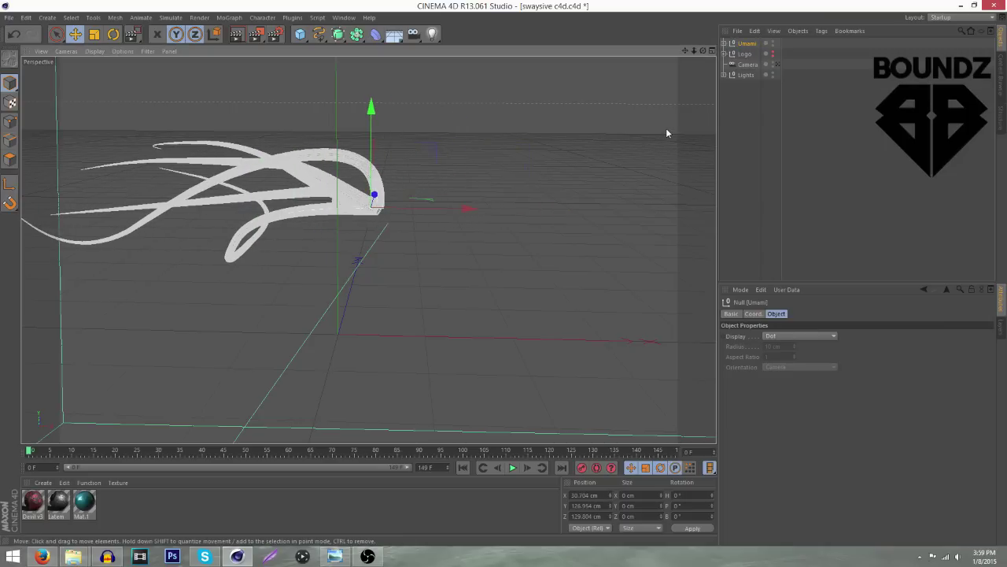
key("ctrl+v")
- Make the Logo group visible again in the editor and the renderer
left_click(775, 61)
left_click(776, 67)
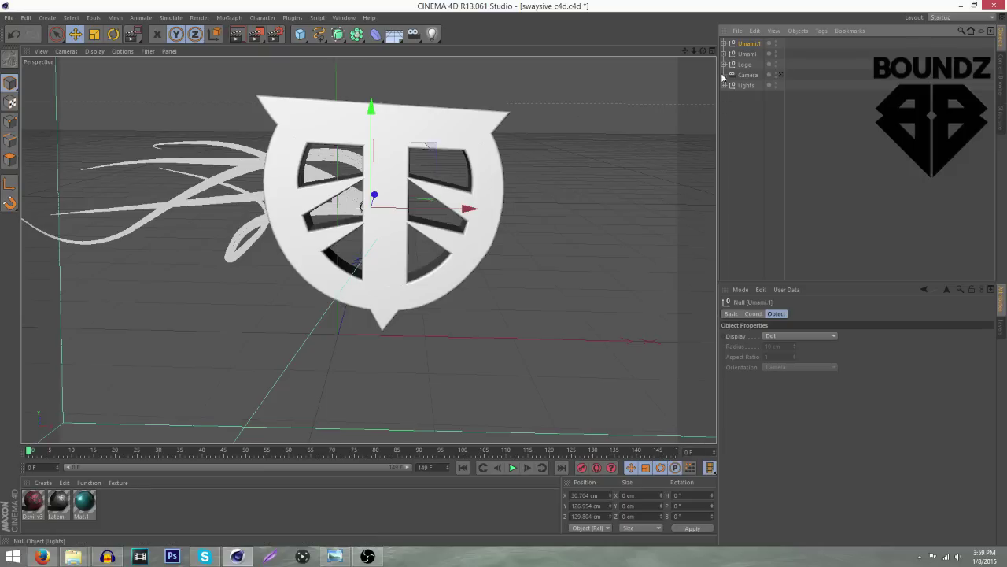
left_click_drag(684, 50, 734, 57)
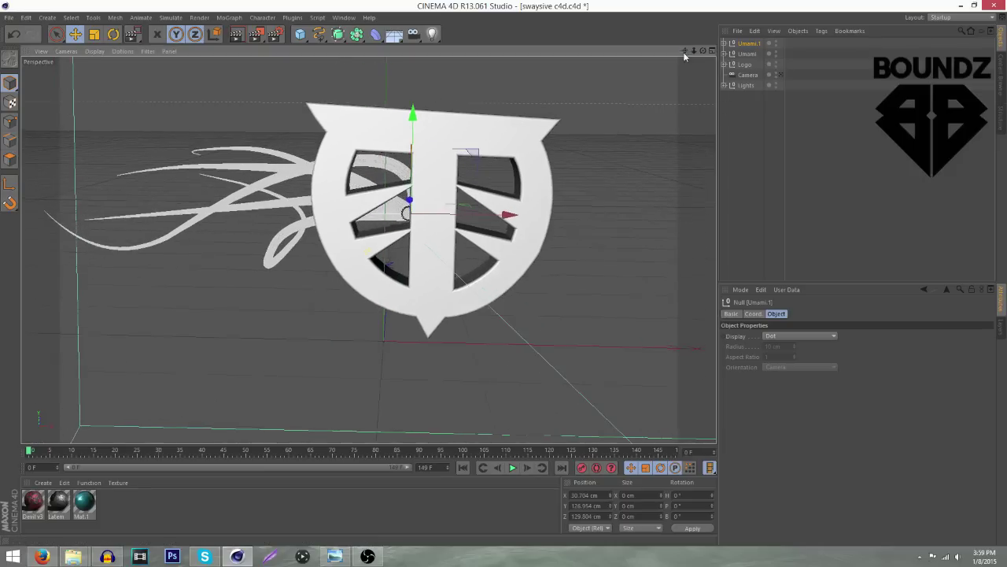
- Delete the duplicate Umami.1 group and select the original Umami group
left_click(747, 54)
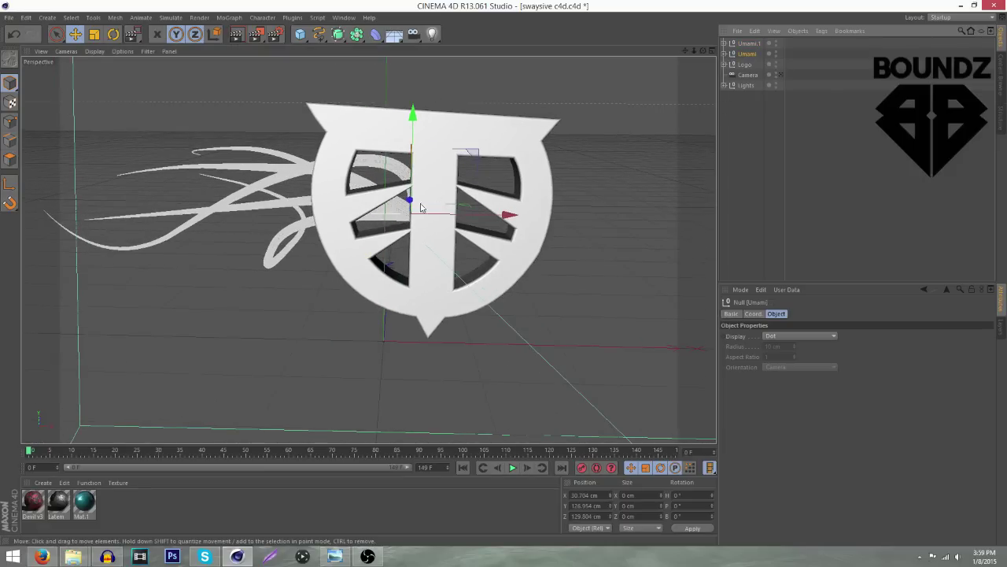
left_click(749, 44)
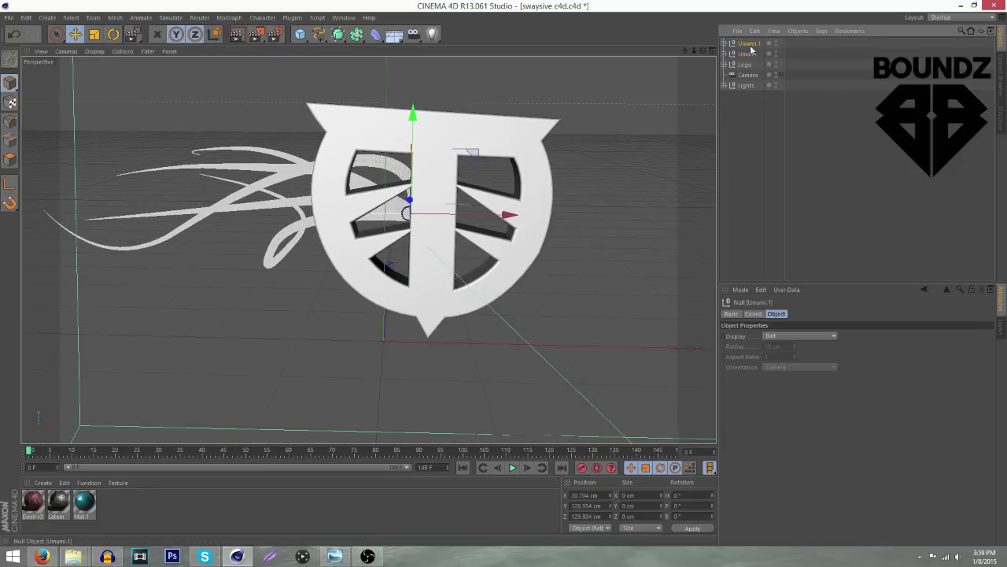
key("Delete")
left_click(754, 44)
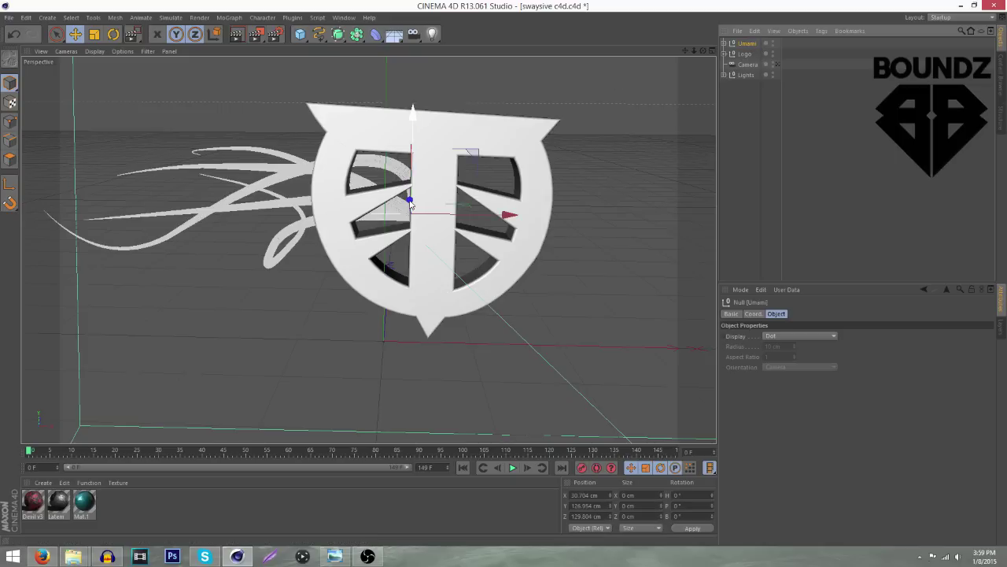
- Move the Umami group along Z to about -8.3 cm so the tendrils come out of the logo's side
left_click_drag(703, 50, 704, 51)
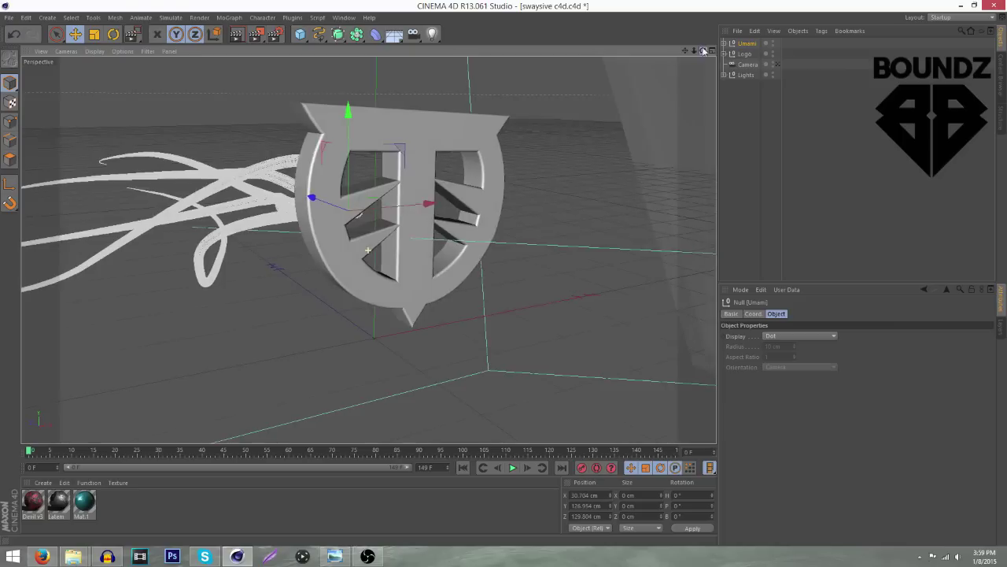
left_click_drag(311, 198, 416, 220)
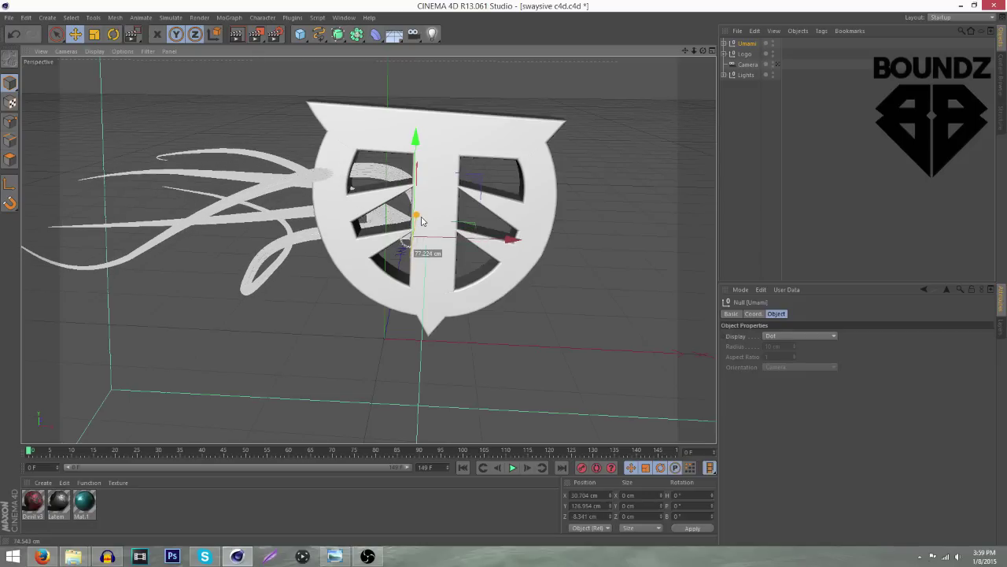
left_click_drag(702, 50, 703, 50)
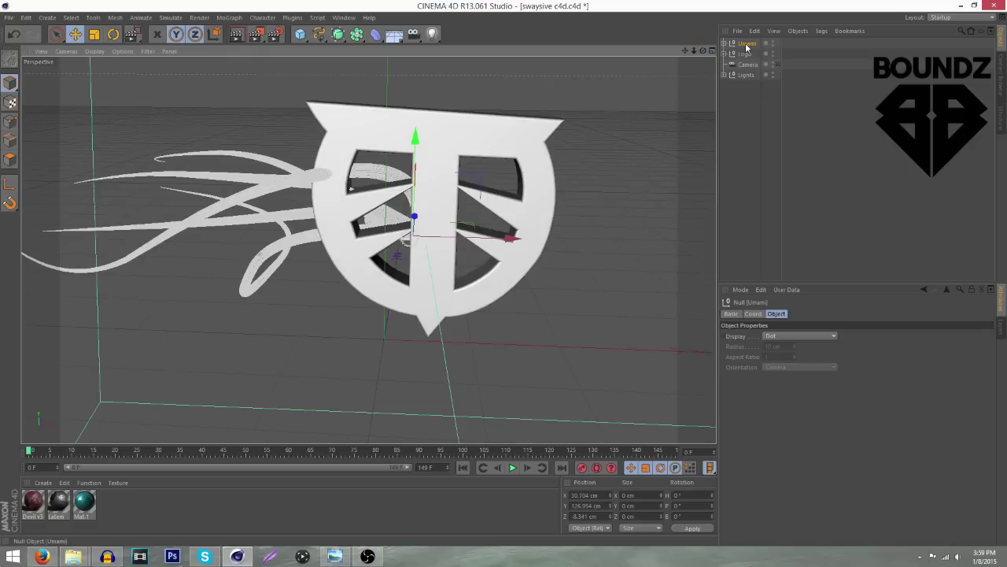
- Duplicate the Umami group and rotate the copy about 180° in bank so its tendrils extend from the logo's opposite side
key("ctrl+c")
key("ctrl+v")
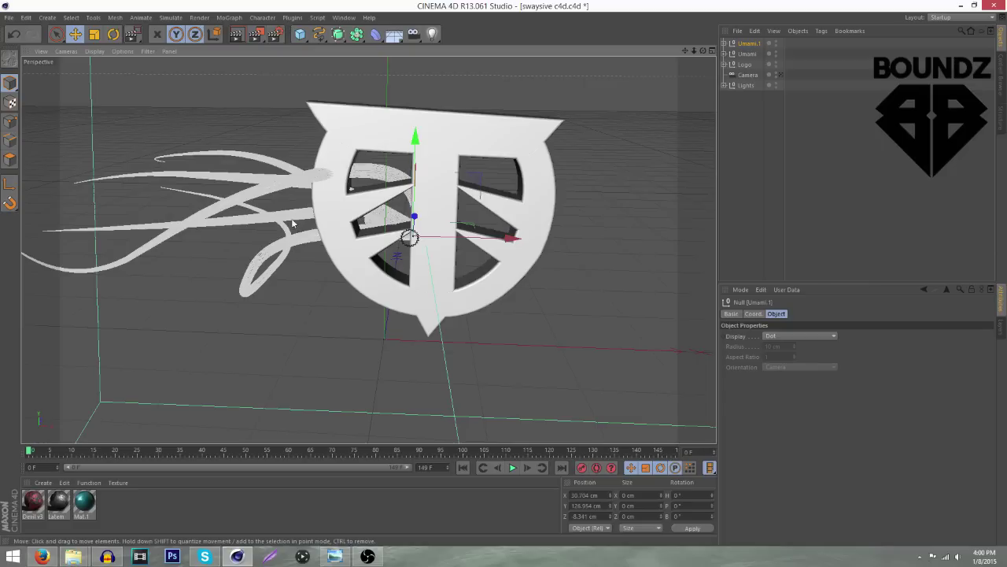
scroll(403, 212, "down", 9)
scroll(403, 213, "up", 7)
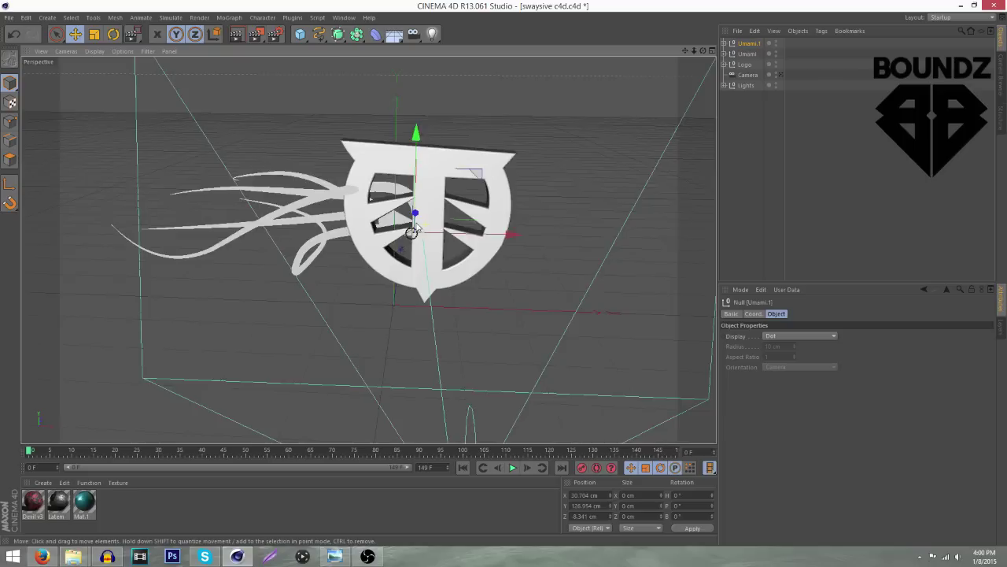
key("r")
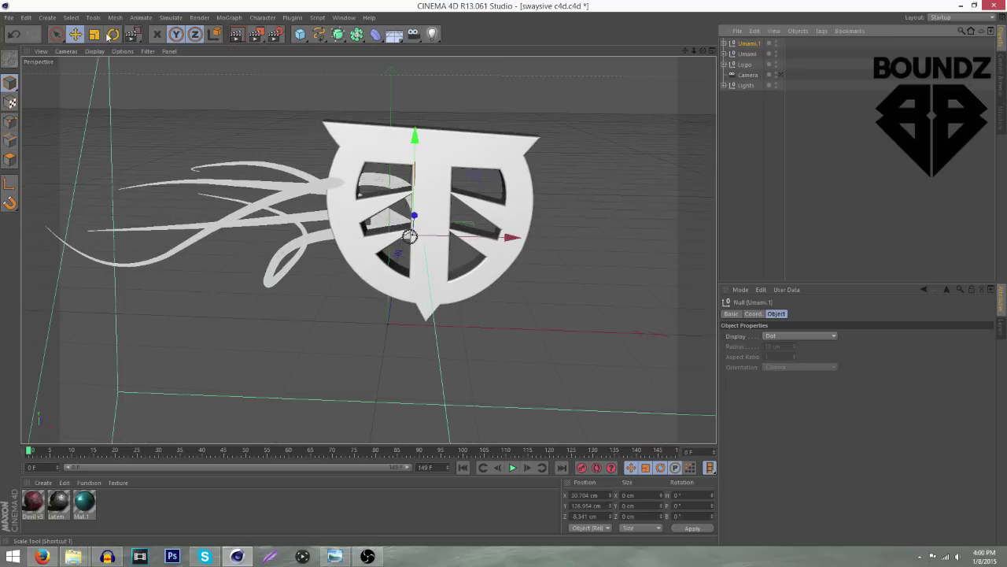
left_click_drag(382, 184, 510, 385)
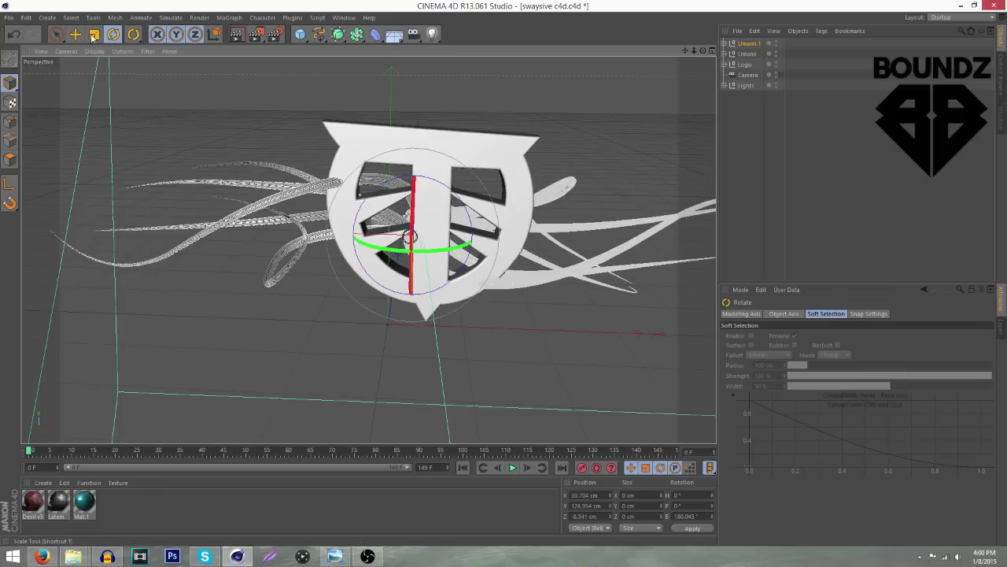
- Move the Umami.1 group along Y to about 157.8 cm and along Z to about 2 cm to align it with the logo
key("e")
left_click_drag(554, 272, 552, 255)
left_click_drag(685, 50, 703, 37)
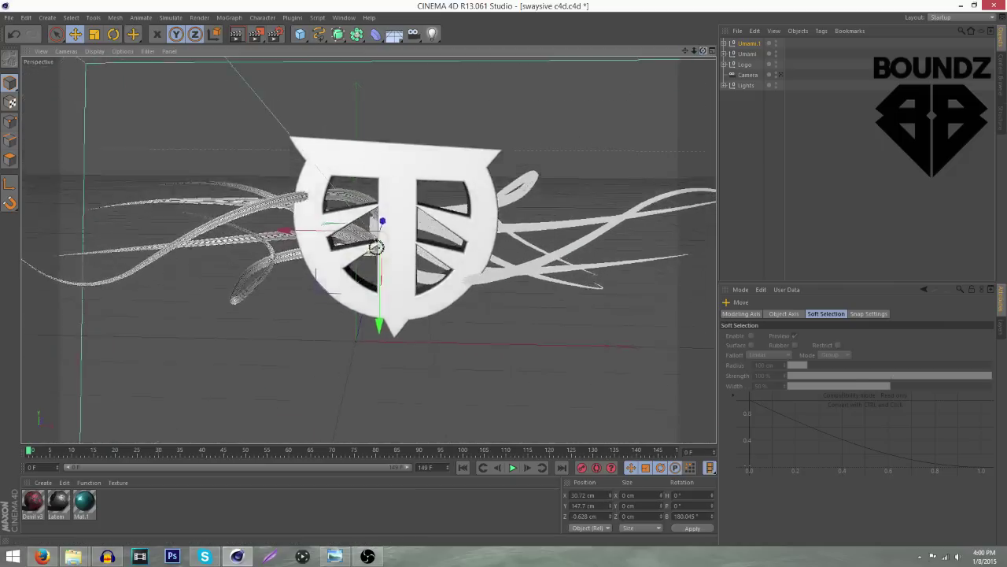
mouse_move(550, 276)
left_mouse_down()
mouse_move(549, 256)
mouse_move(548, 270)
left_mouse_up()
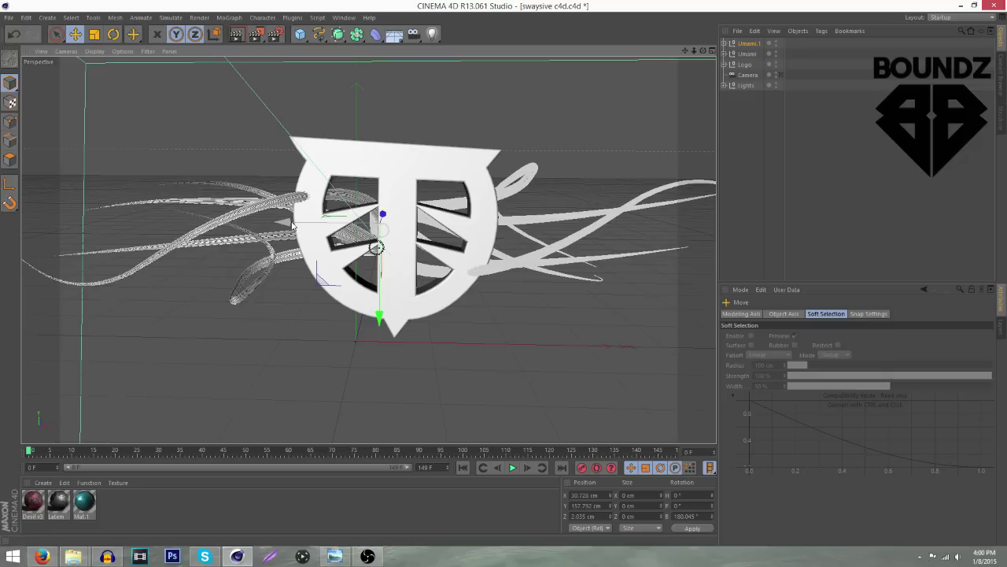
left_click_drag(292, 225, 291, 226)
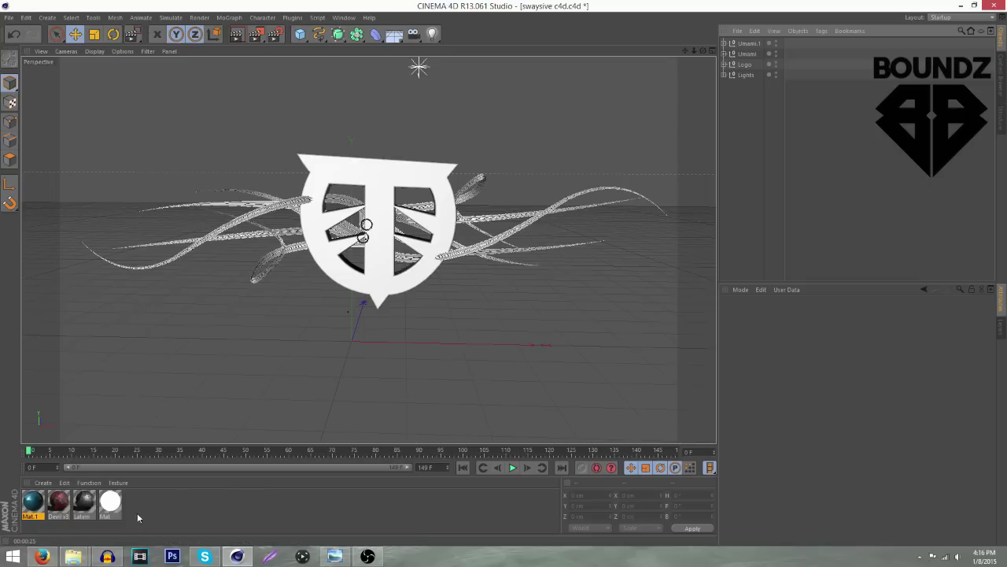
double_click(32, 504)
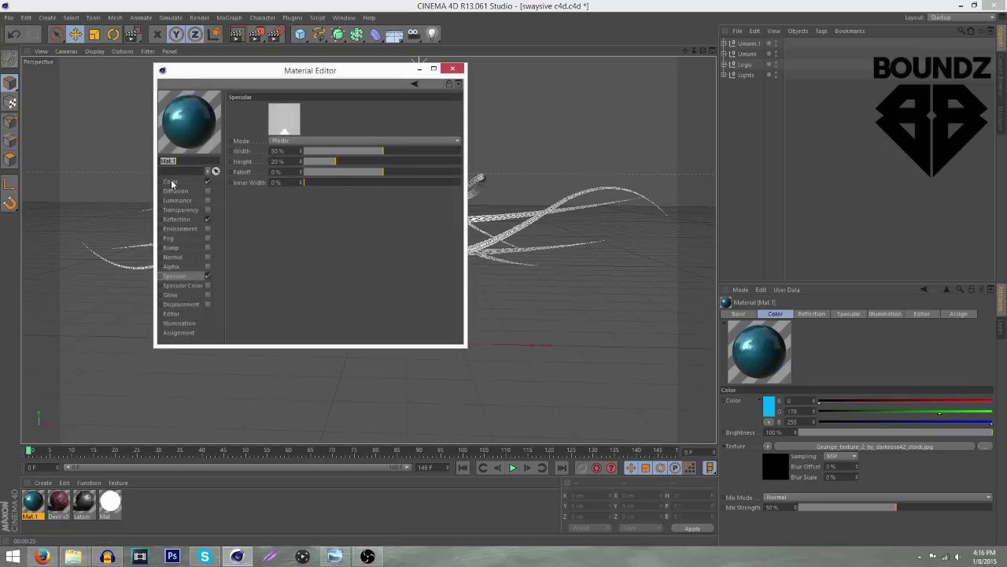
left_click(171, 182)
left_click(275, 114)
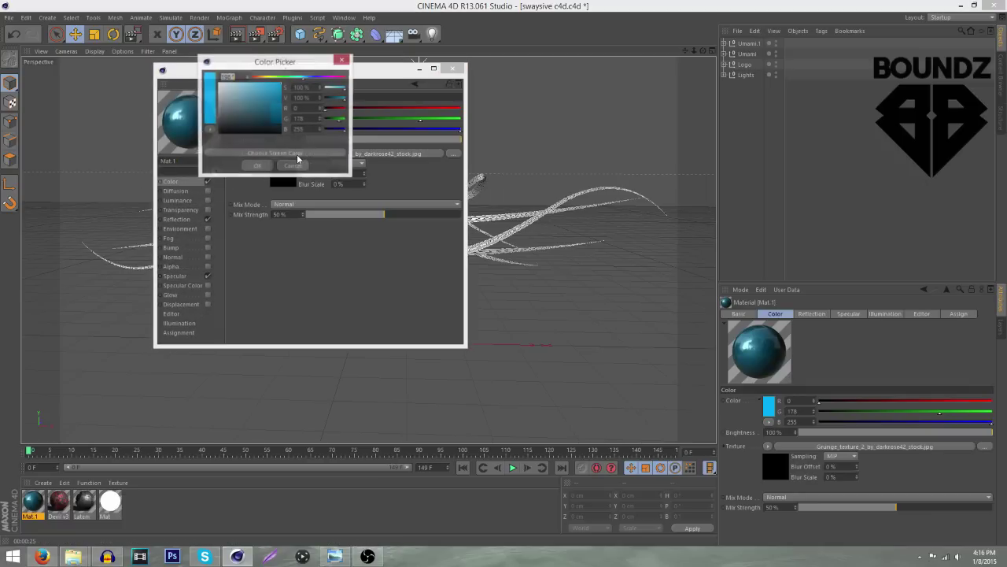
left_click(280, 78)
left_click_drag(280, 78, 333, 75)
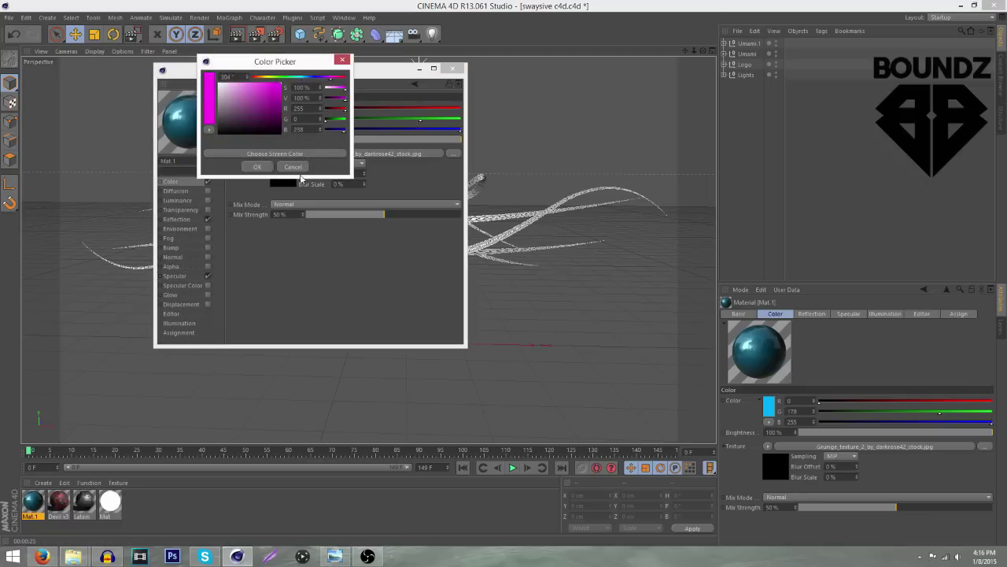
left_click(292, 166)
left_click(452, 69)
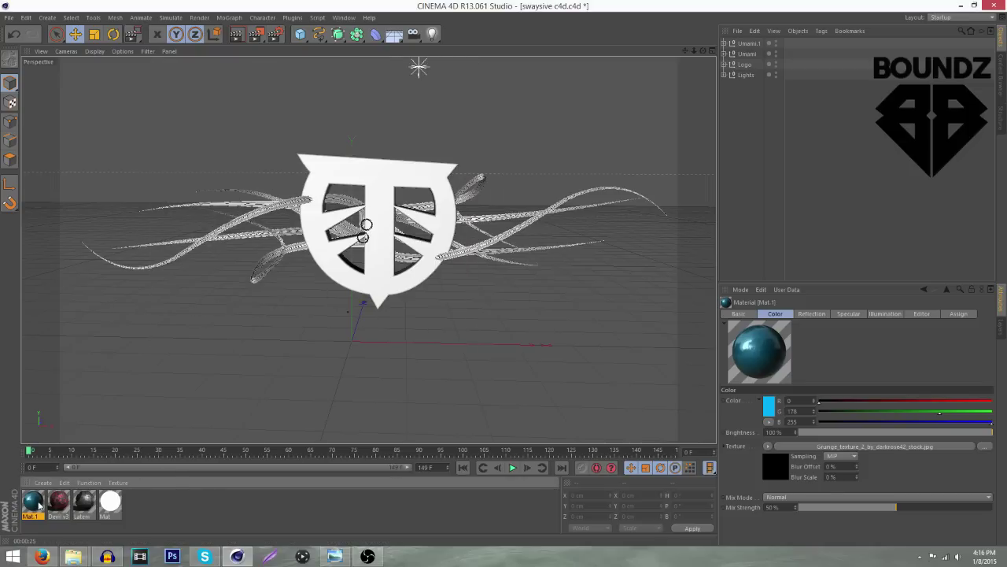
- Apply the Mat.1 material to both the Umami.1 and Umami groups
left_click_drag(741, 49, 791, 56)
left_click(802, 152)
left_click(791, 54)
key("Delete")
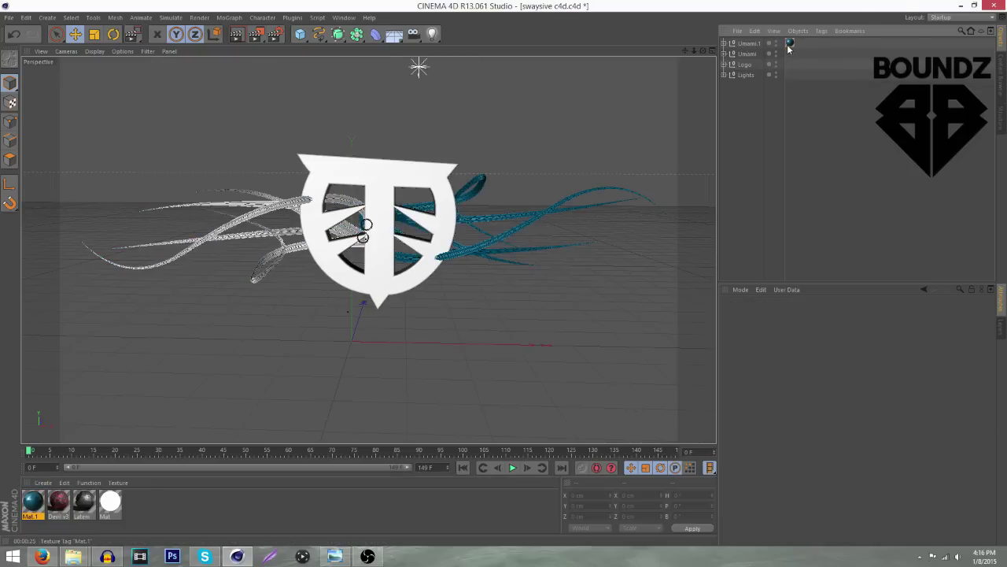
left_click(790, 43)
left_click_drag(791, 53, 790, 55, "ctrl")
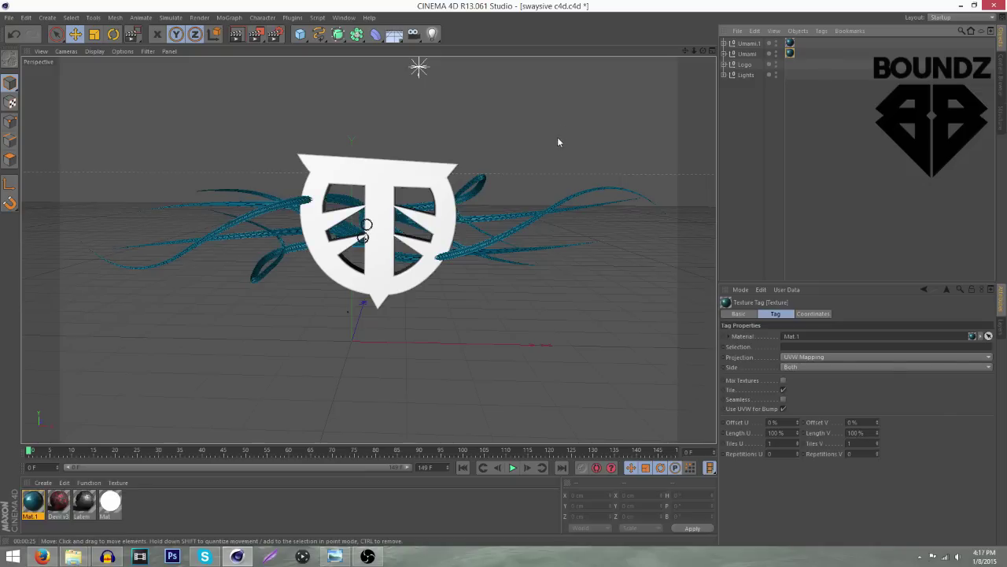
- Duplicate the Logo group
left_click(742, 65)
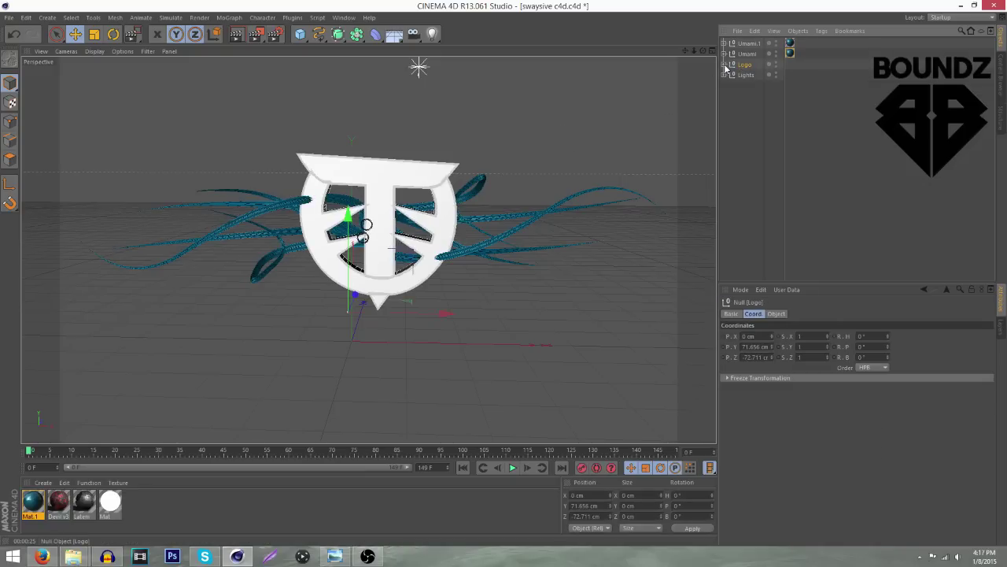
key("ctrl+c")
key("ctrl+v")
- Move the three Extrude NURBS objects out of the Logo.1 group to the top level and delete the empty group
left_click(724, 44)
left_click(757, 54)
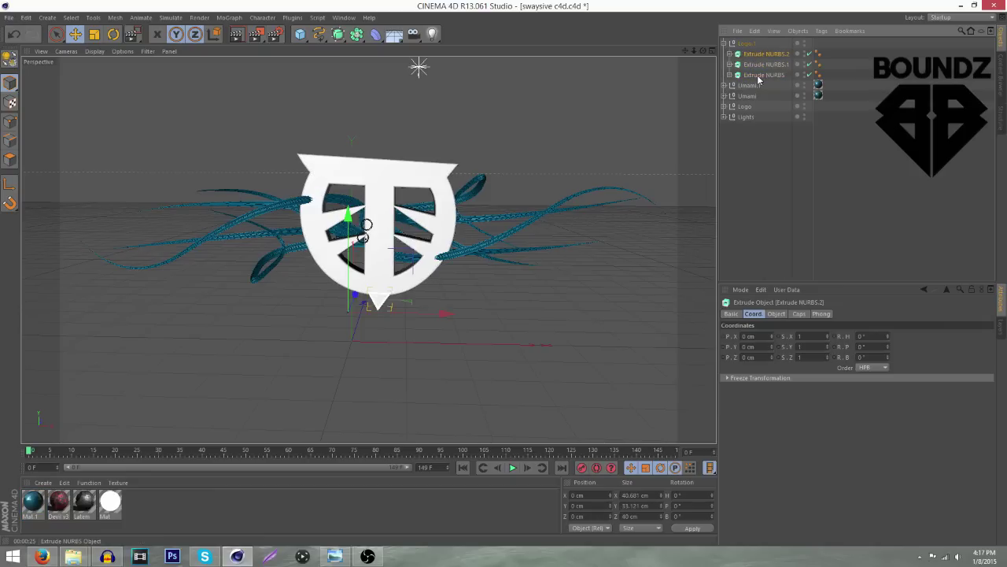
left_click(759, 74, "shift")
left_click_drag(755, 57, 746, 44)
left_click(741, 75)
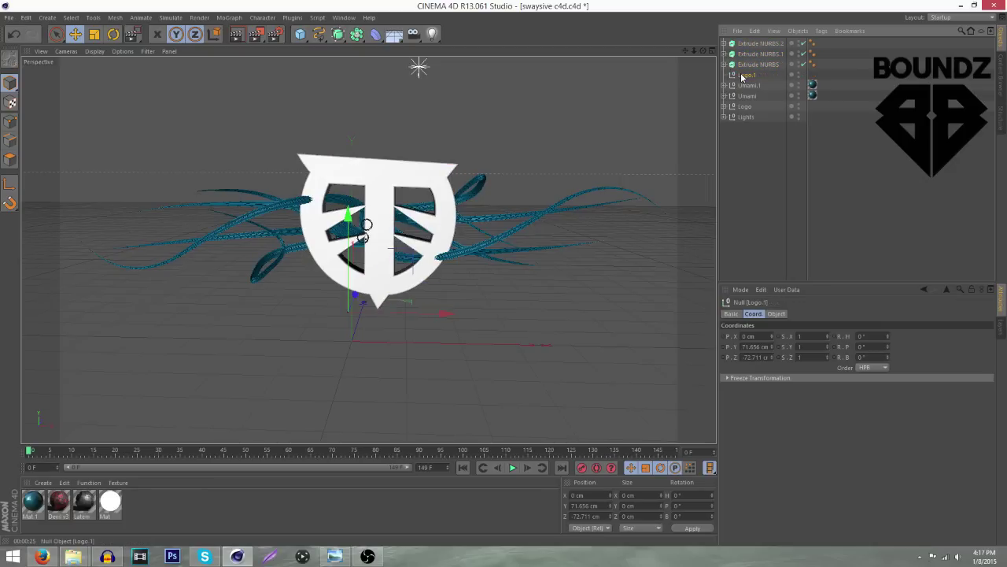
key("Delete")
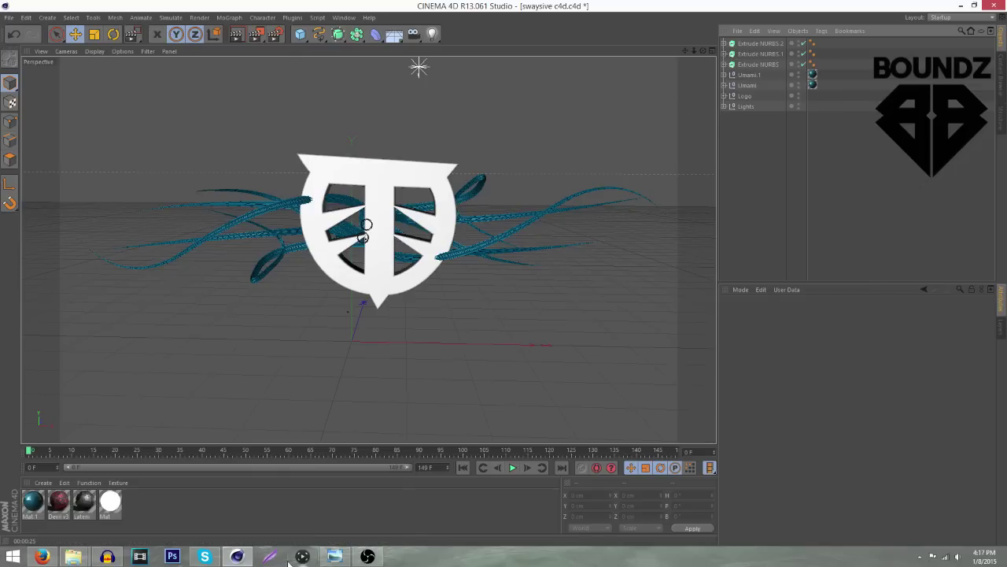
- Select the three ungrouped Extrude NURBS objects and open NitroBlast Main for them
left_click(335, 557)
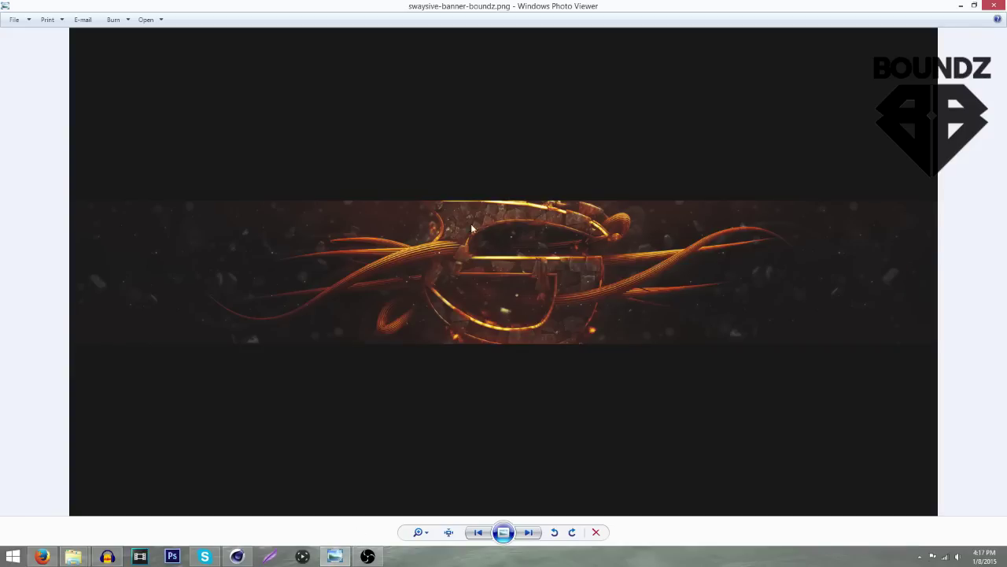
left_click(340, 557)
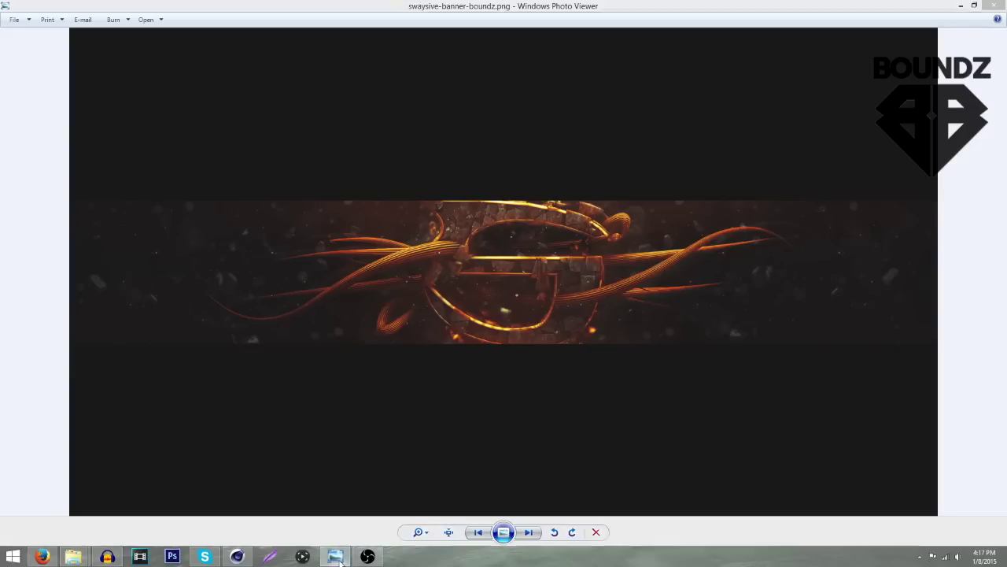
left_click(751, 64)
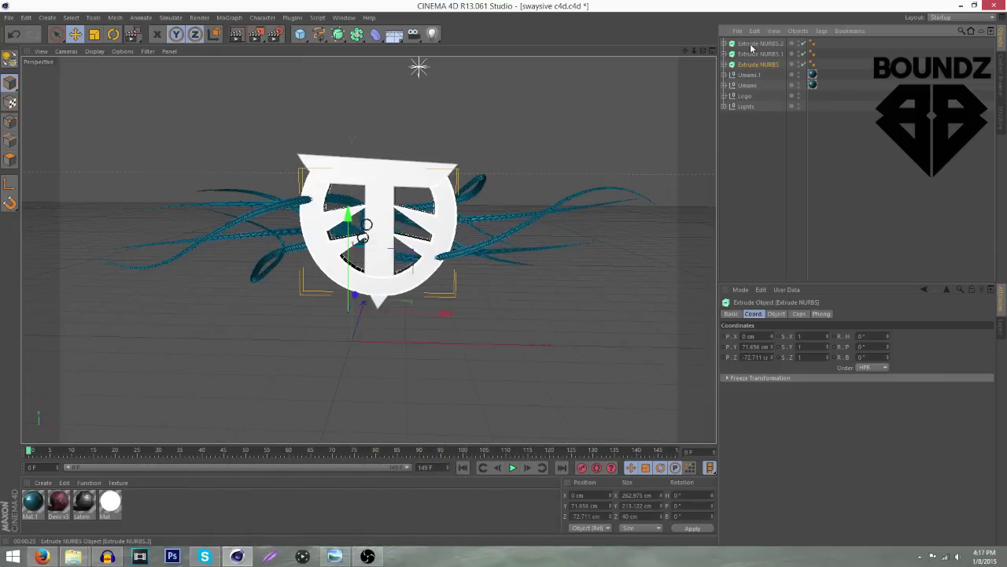
left_click(754, 44, "shift")
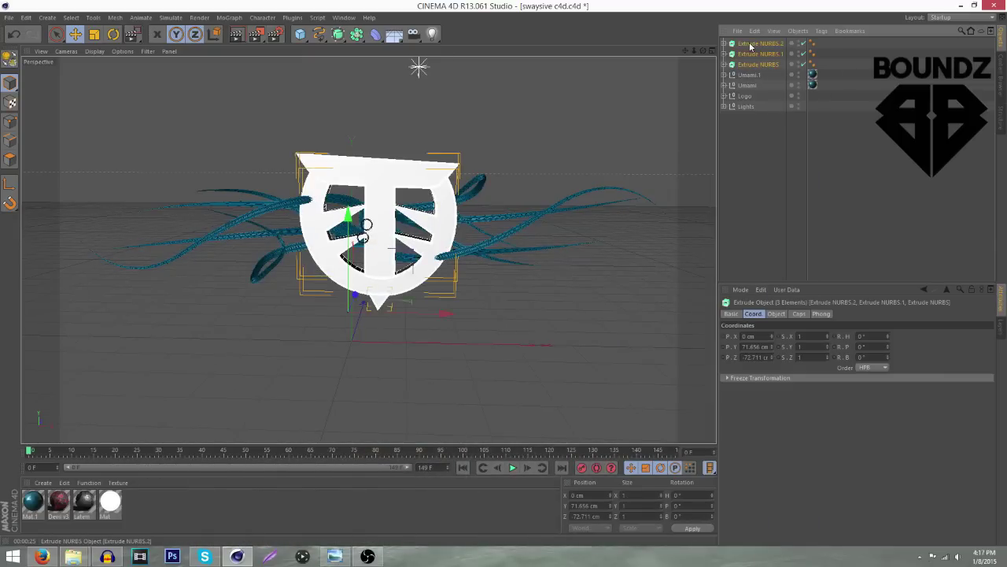
left_click(292, 17)
mouse_move(307, 59)
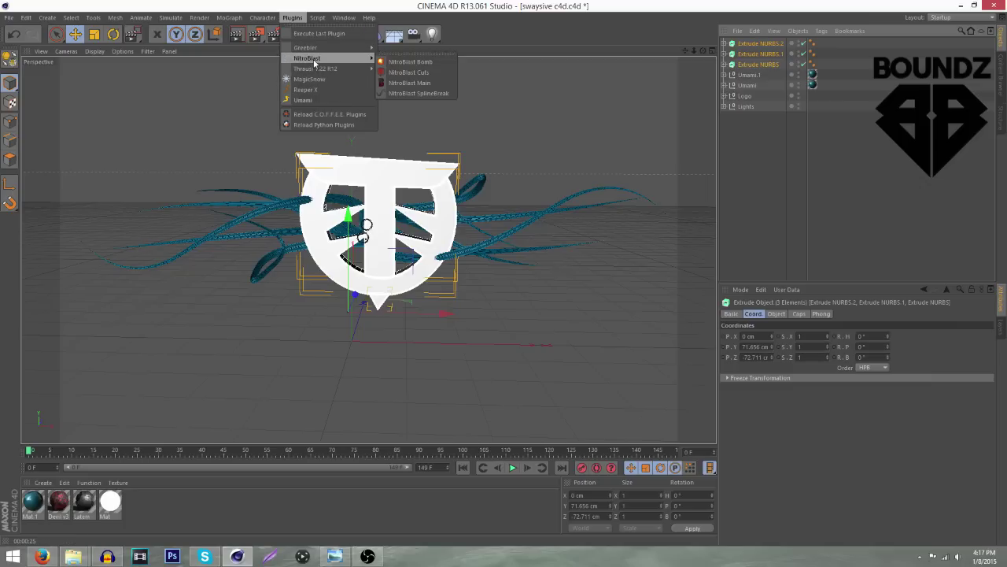
left_click(415, 84)
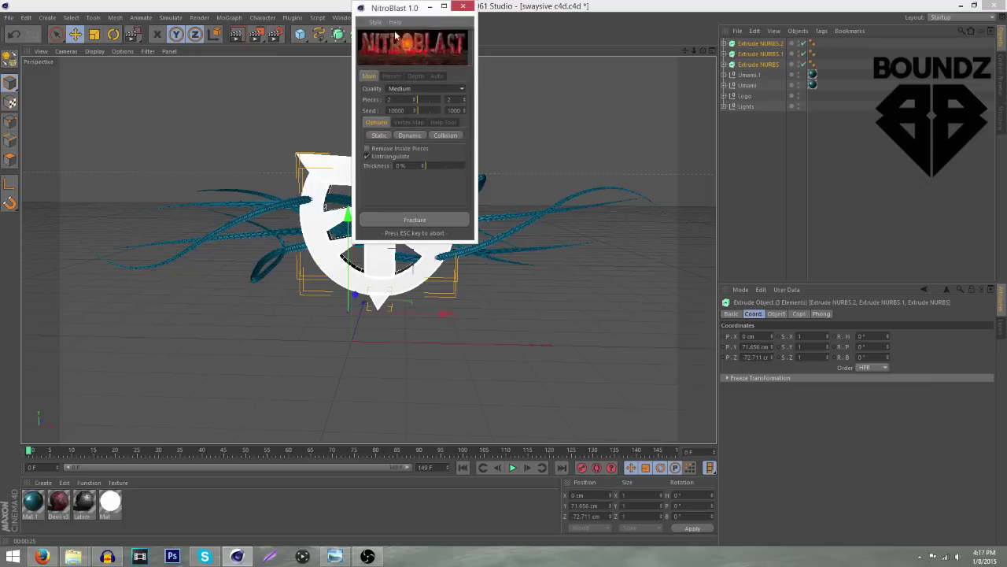
left_click_drag(396, 13, 464, 99)
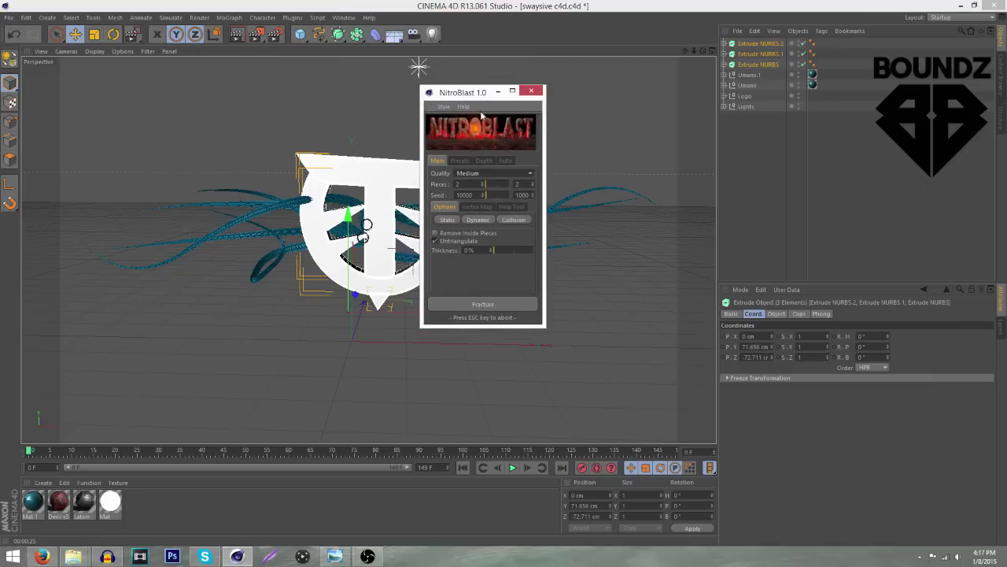
- Fracture the three Extrude NURBS objects with NitroBlast at High quality and 160 pieces, and close the plugin
left_click(467, 173)
left_click(473, 177)
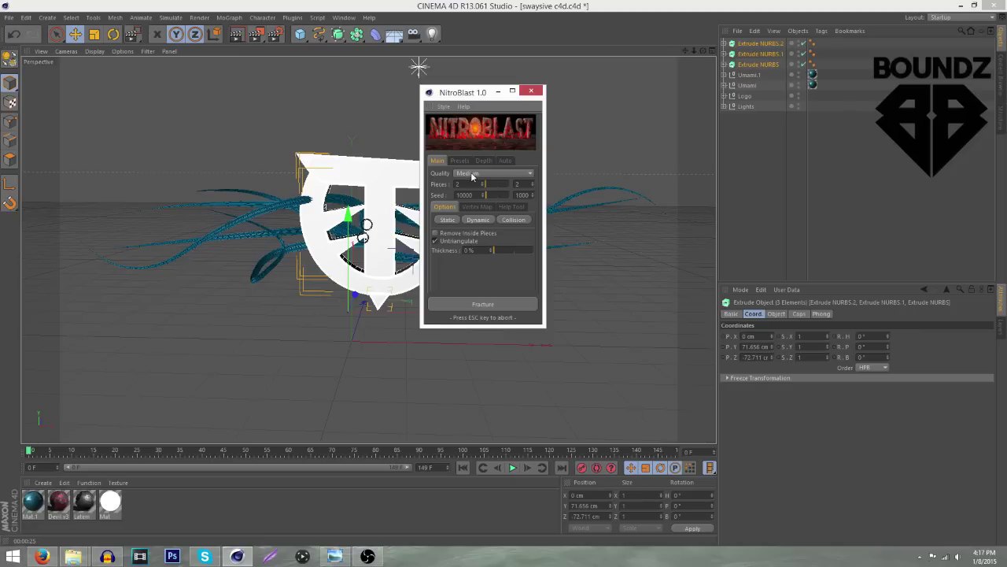
left_click(472, 176)
left_click(473, 211)
left_click(470, 183)
left_click(481, 304)
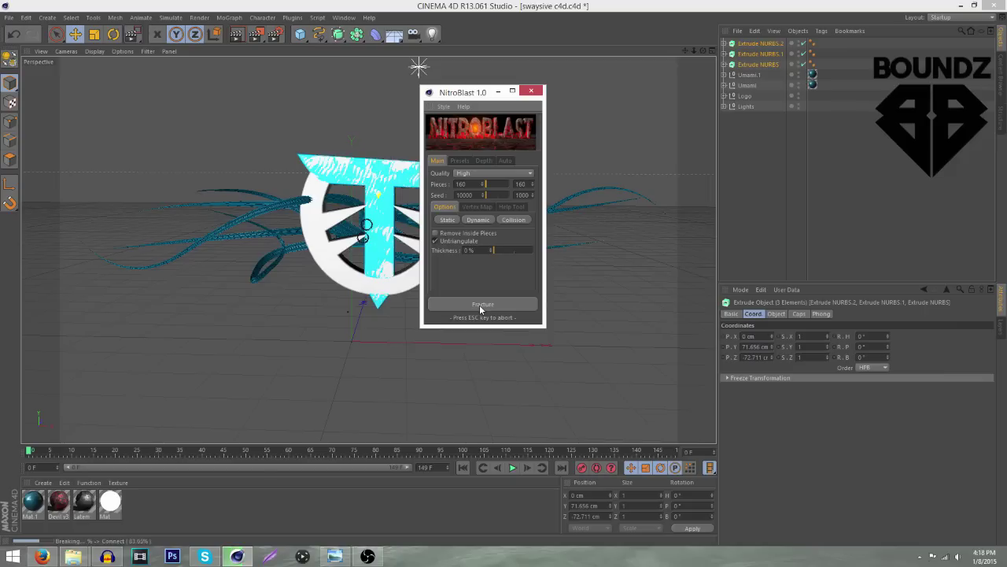
left_click(335, 556)
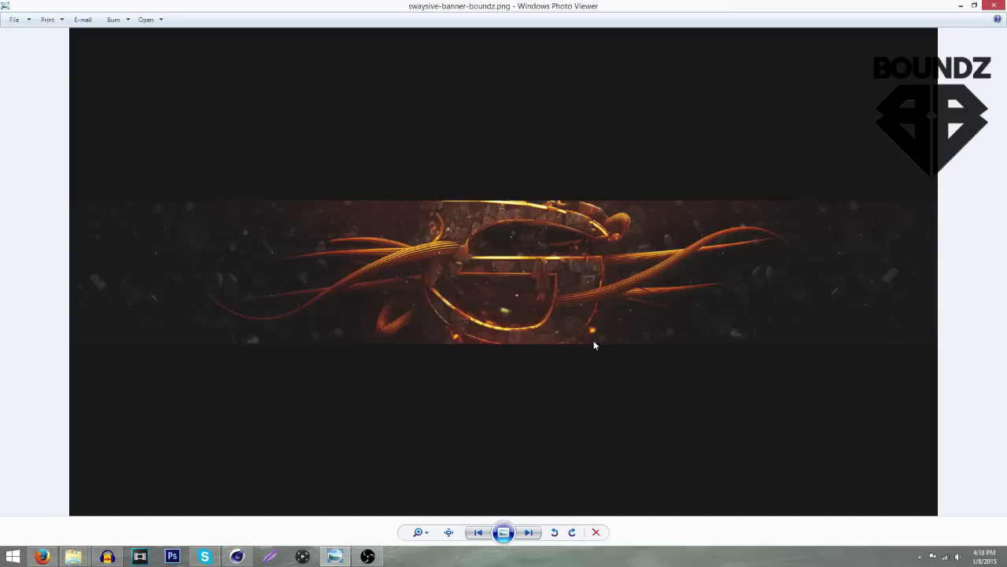
left_click(986, 6)
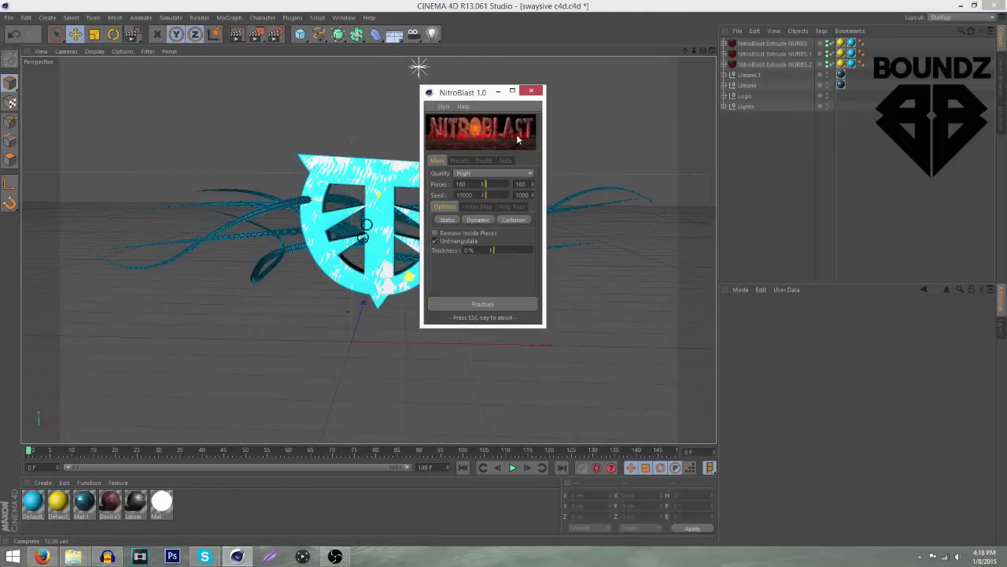
left_click(529, 92)
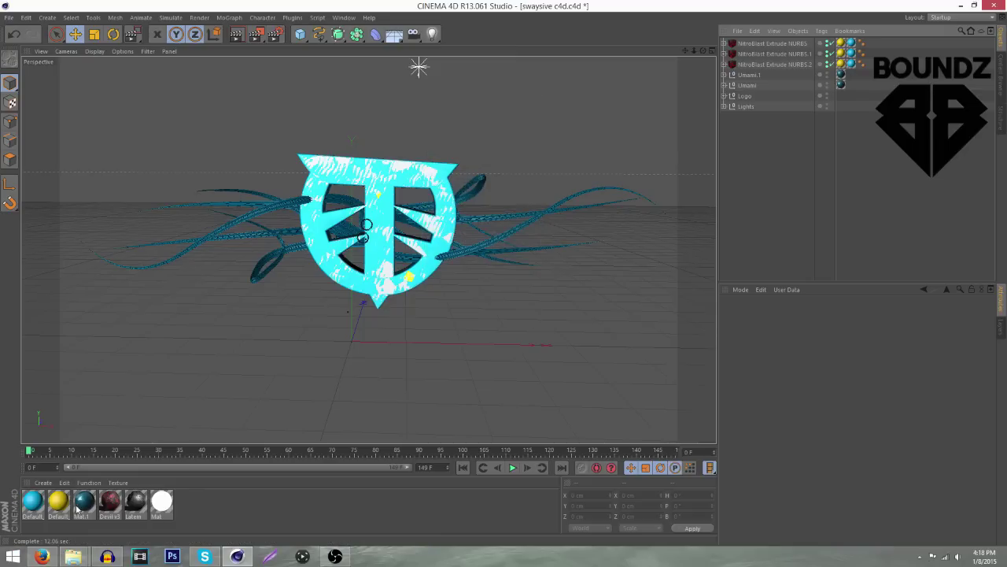
- Delete the blue Default_OUT material and the yellow default material that NitroBlast added
left_click(32, 504)
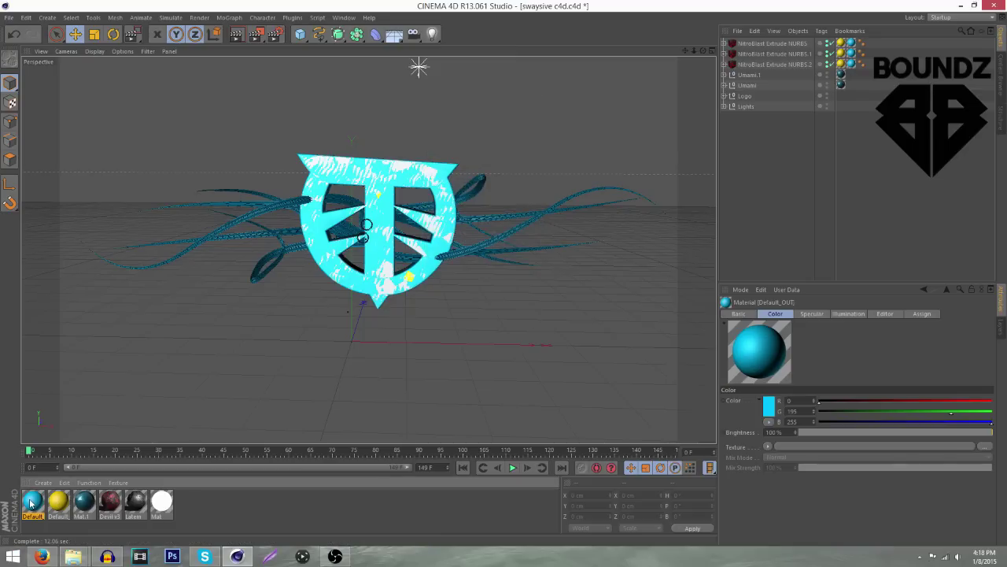
key("Delete")
left_click(32, 503)
key("Delete")
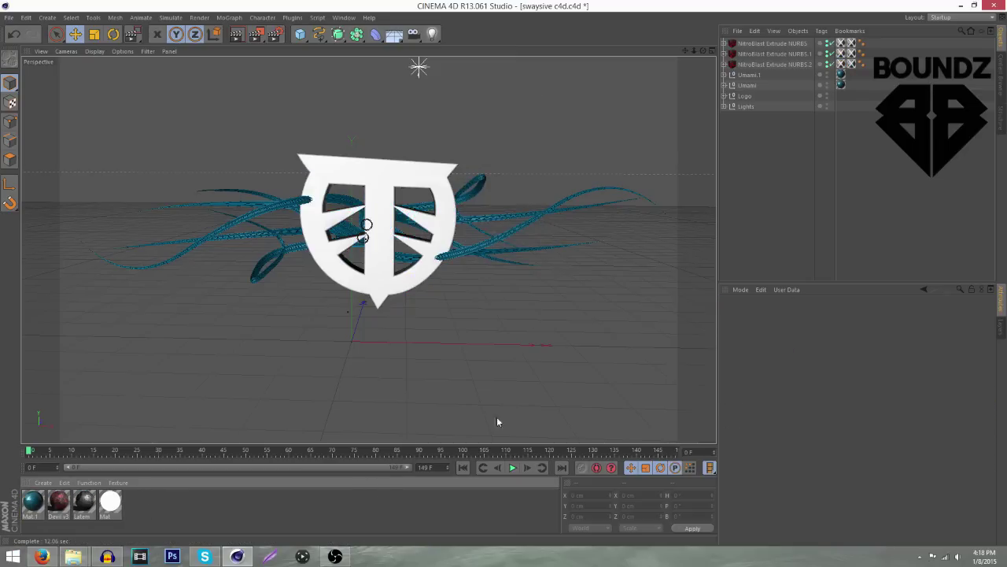
- Assign the Devil v3 material to the first texture tag of each of the three NitroBlast objects
left_click(59, 502)
left_click_drag(61, 506, 841, 44)
left_click_drag(59, 501, 841, 54)
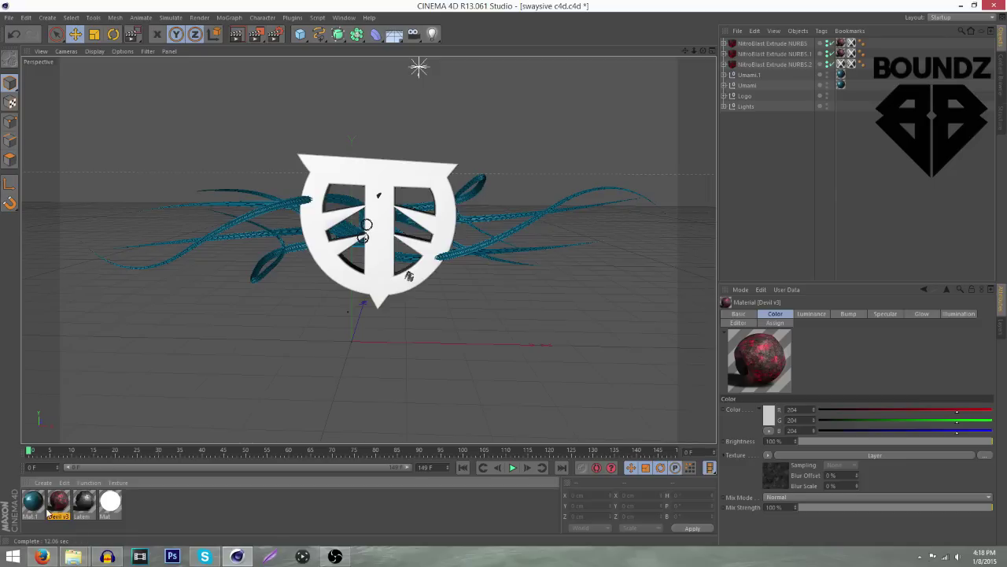
left_click(840, 65)
key("Delete")
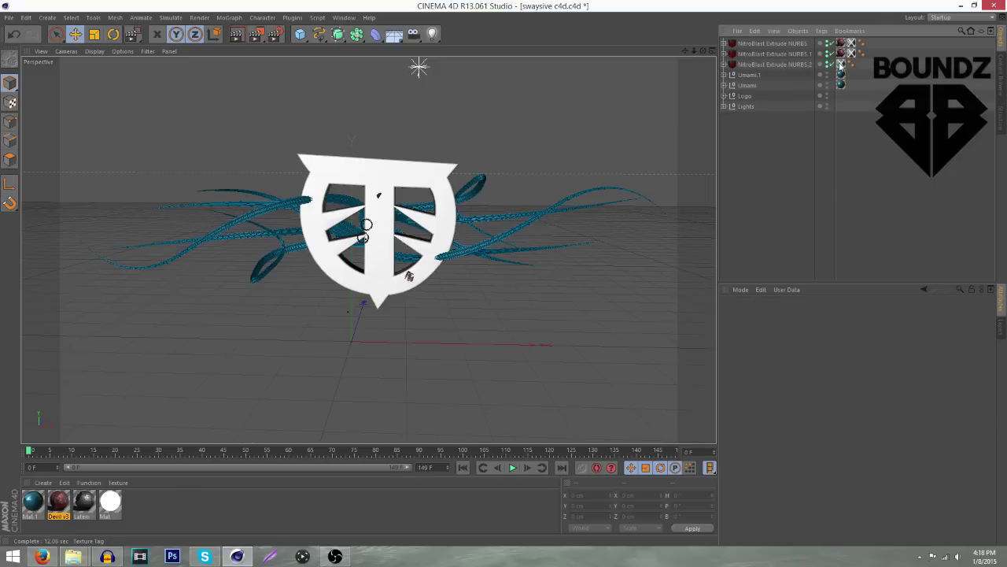
left_click_drag(59, 507, 763, 66)
left_click_drag(862, 65, 839, 68)
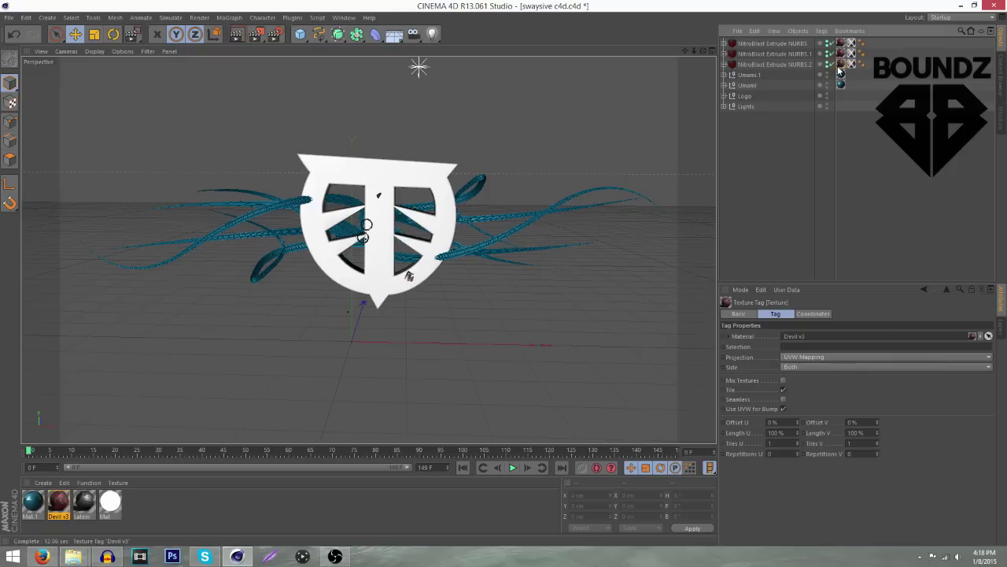
- Assign the Latem material to the second texture tag of each of the three NitroBlast objects
left_click(82, 506)
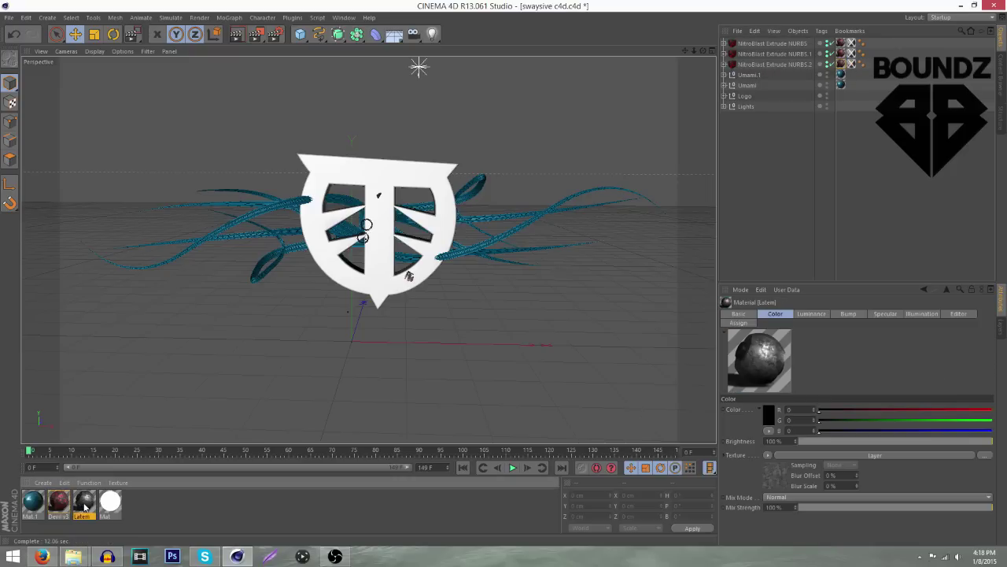
left_click_drag(854, 44, 852, 43)
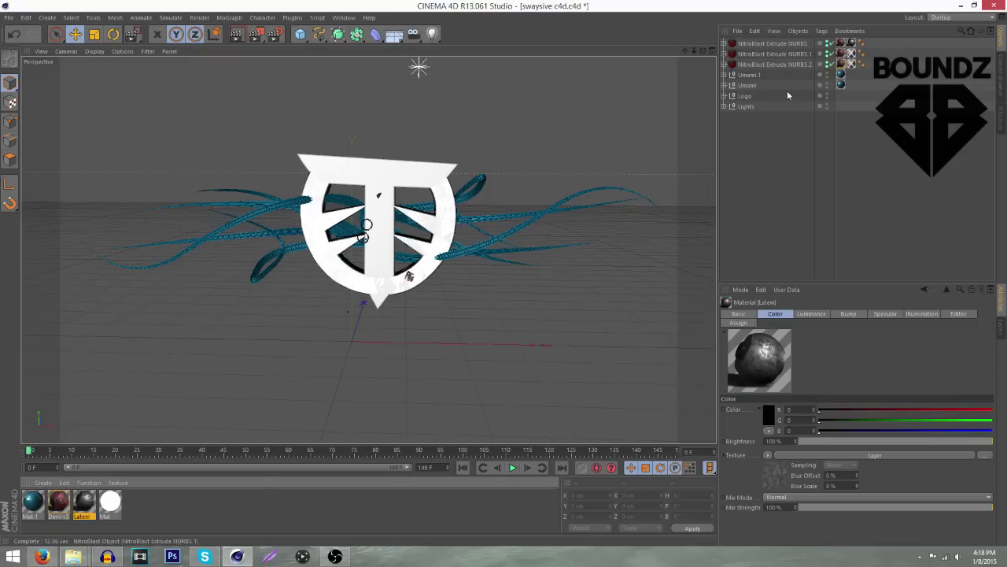
left_click_drag(85, 504, 851, 55)
left_click_drag(91, 508, 852, 65)
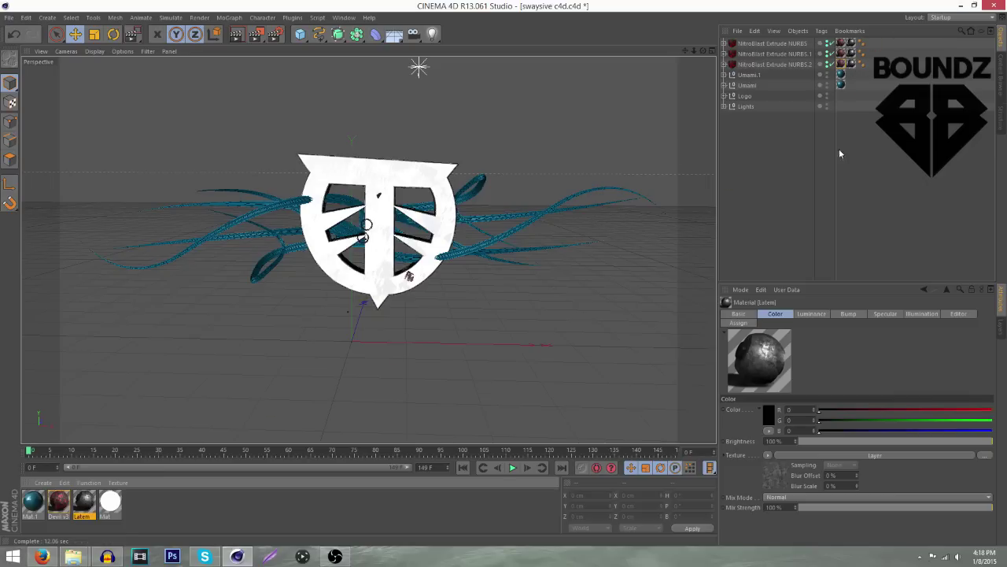
- Set the texture tags of all three NitroBlast objects to Frontal projection and enable Seamless
left_click(852, 67)
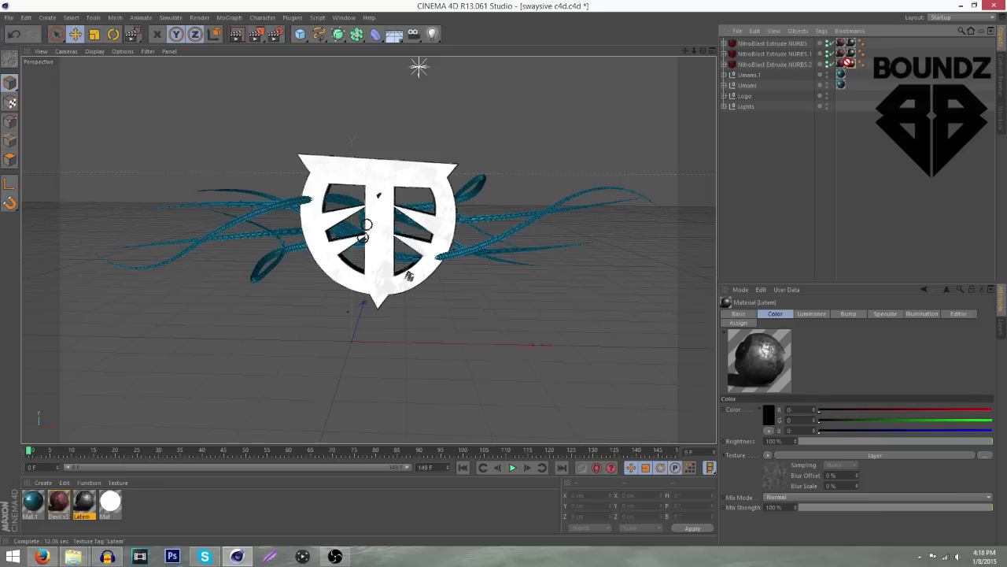
left_click_drag(847, 63, 838, 44)
left_click(842, 75, "ctrl")
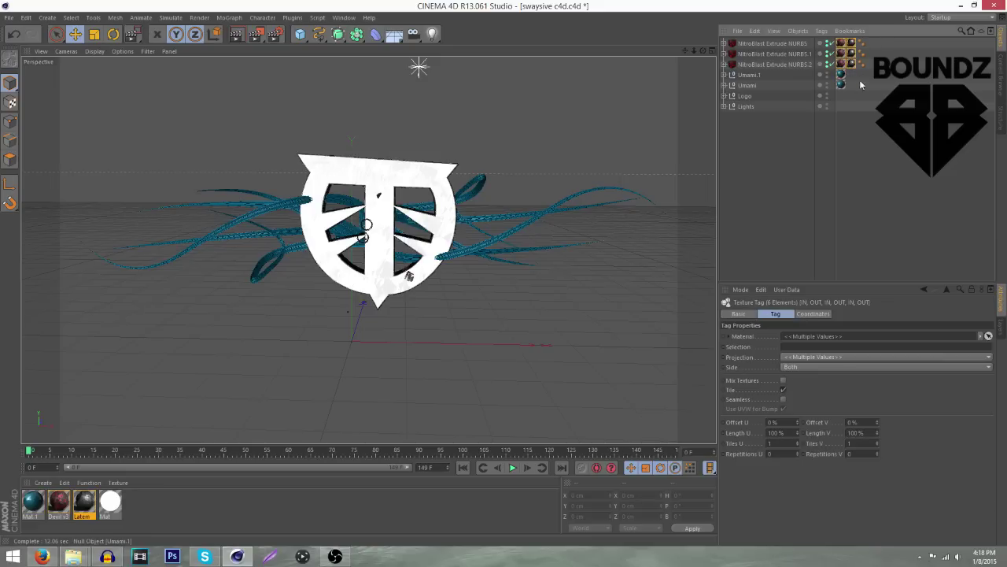
left_click(842, 64)
left_click_drag(853, 64, 847, 43)
left_click(797, 359)
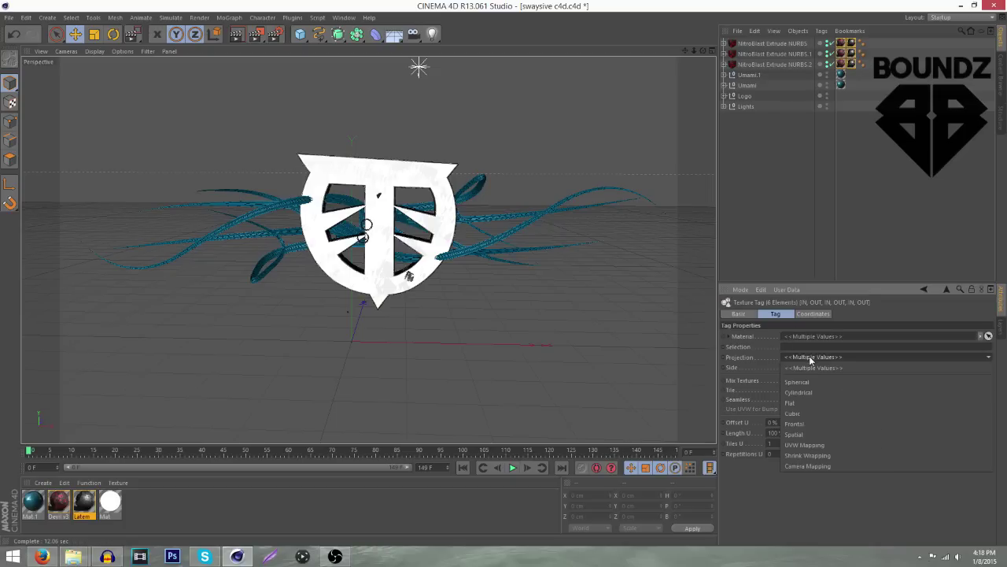
left_click(805, 424)
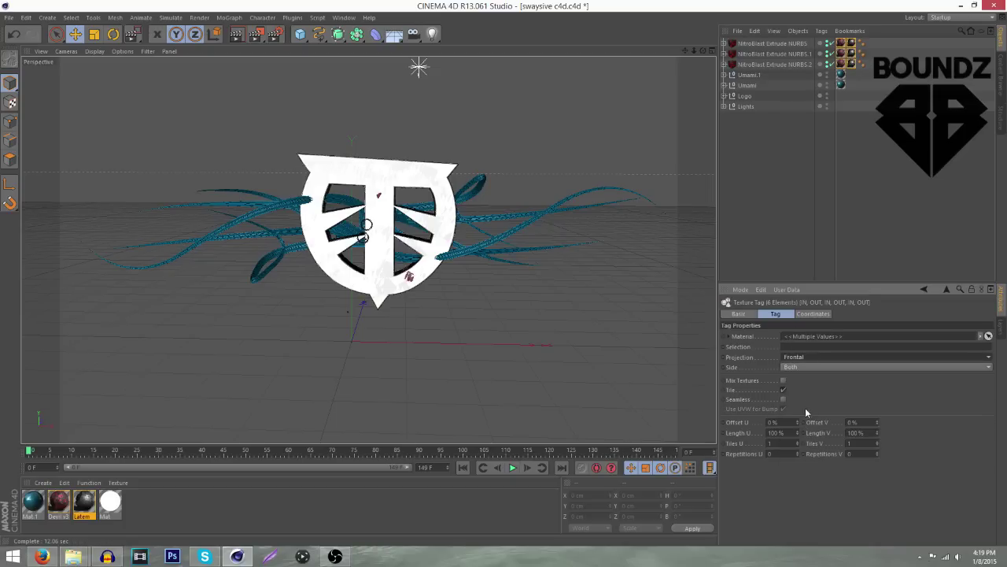
left_click(784, 400)
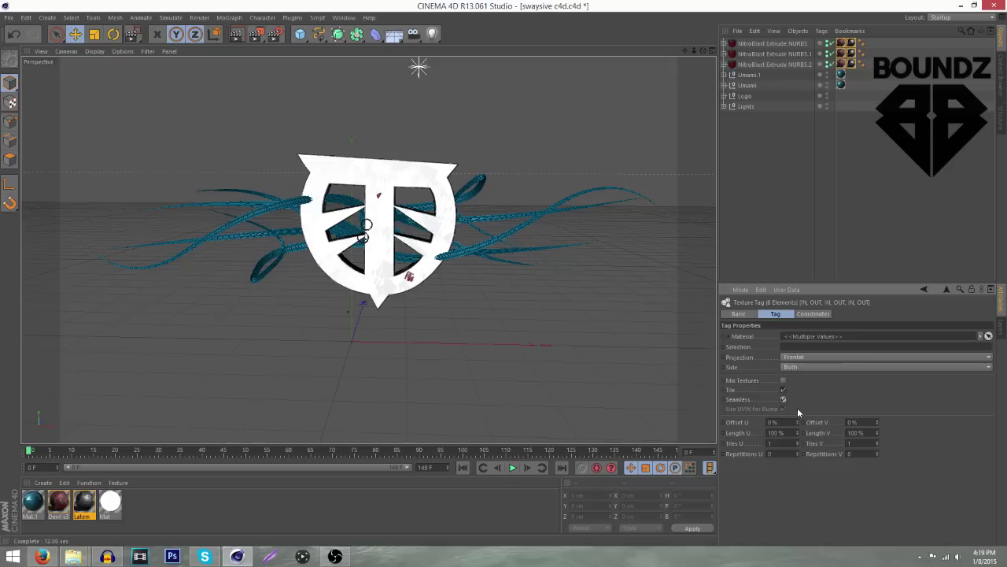
left_click(832, 213)
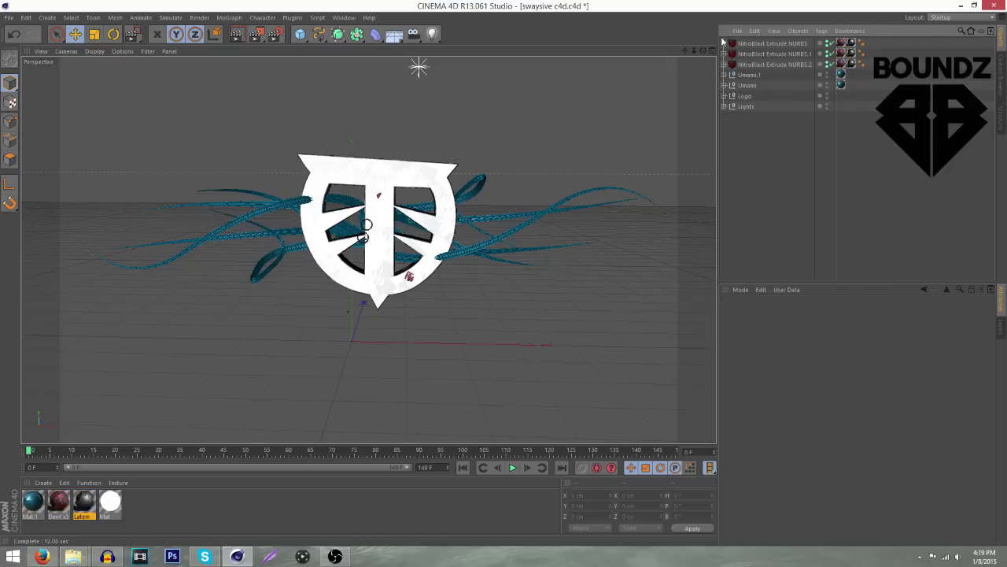
- Add a MoGraph Fracture object to the scene
left_click(338, 33)
left_click(218, 18)
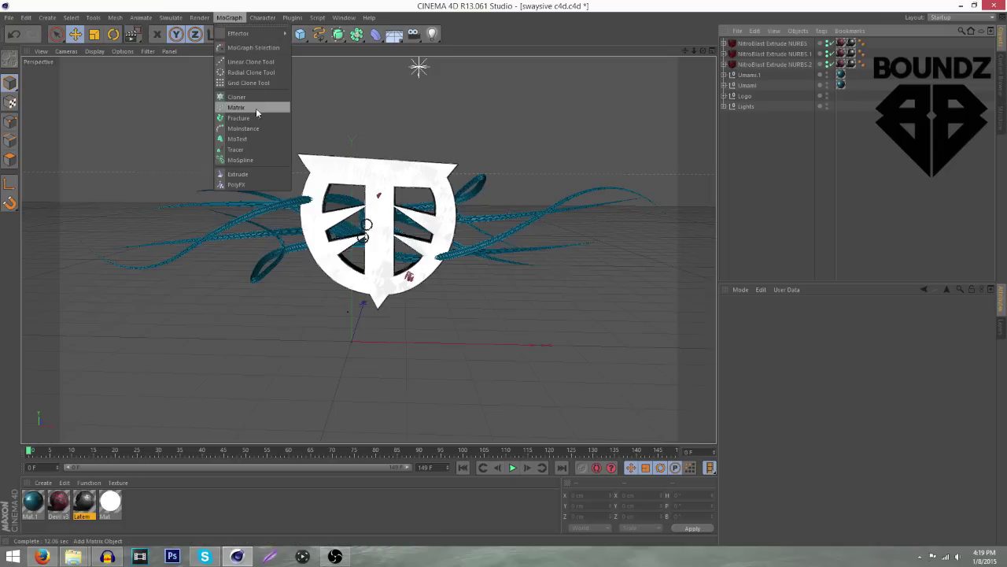
left_click(255, 119)
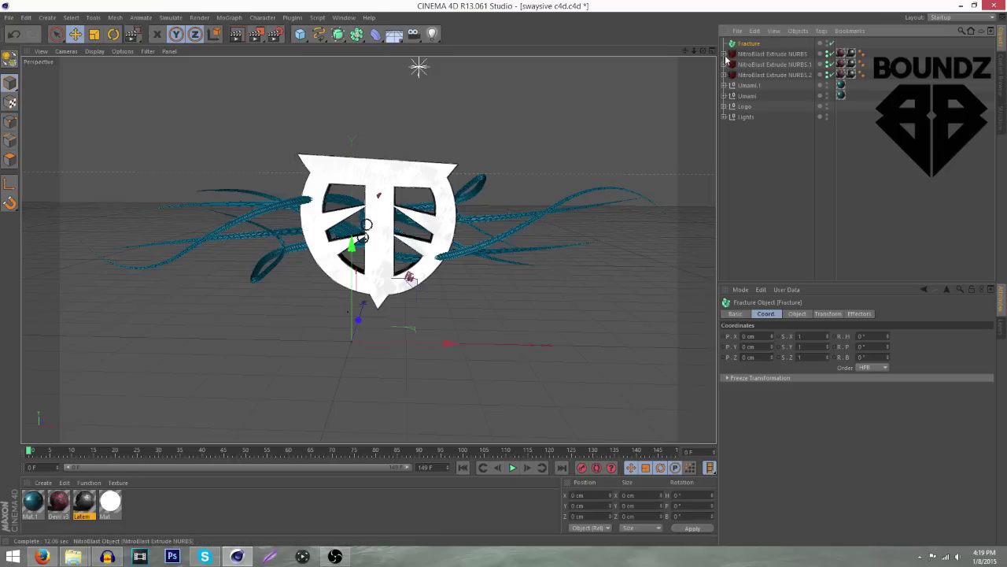
- Move all dynamic main pieces of the NitroBlast Extrude NURBS object into the Fracture object
left_click(762, 53)
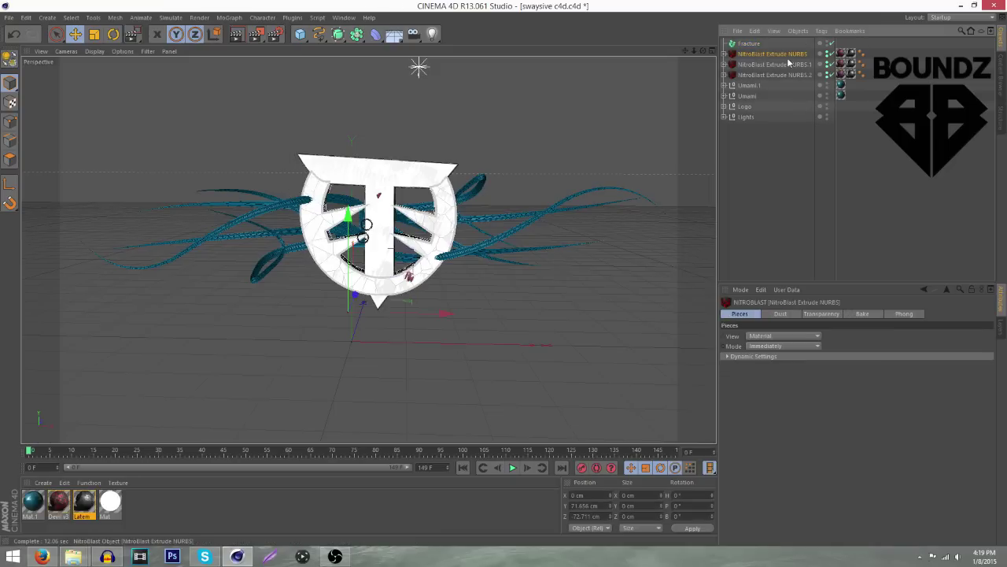
left_click(724, 54)
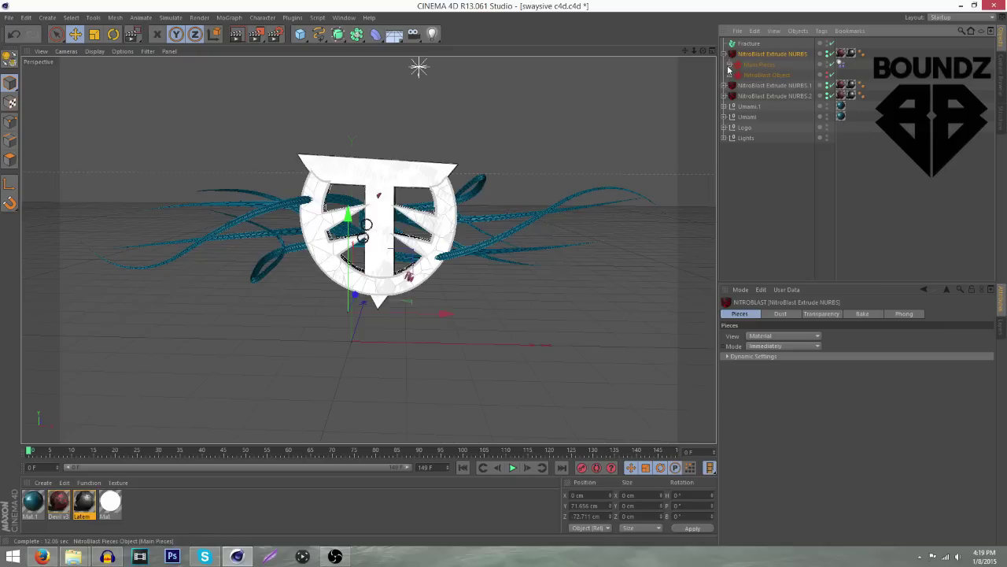
left_click(729, 65)
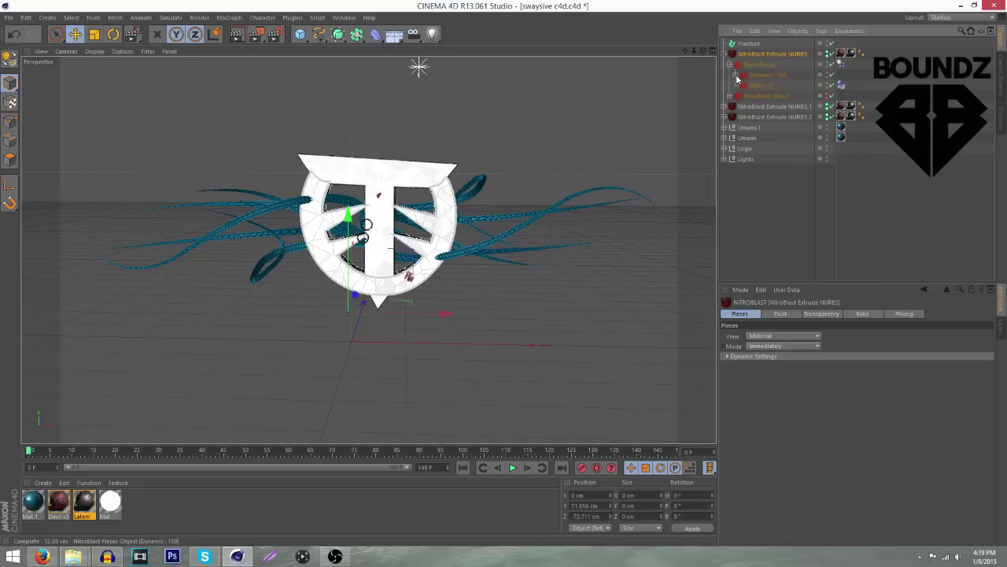
left_click(736, 76)
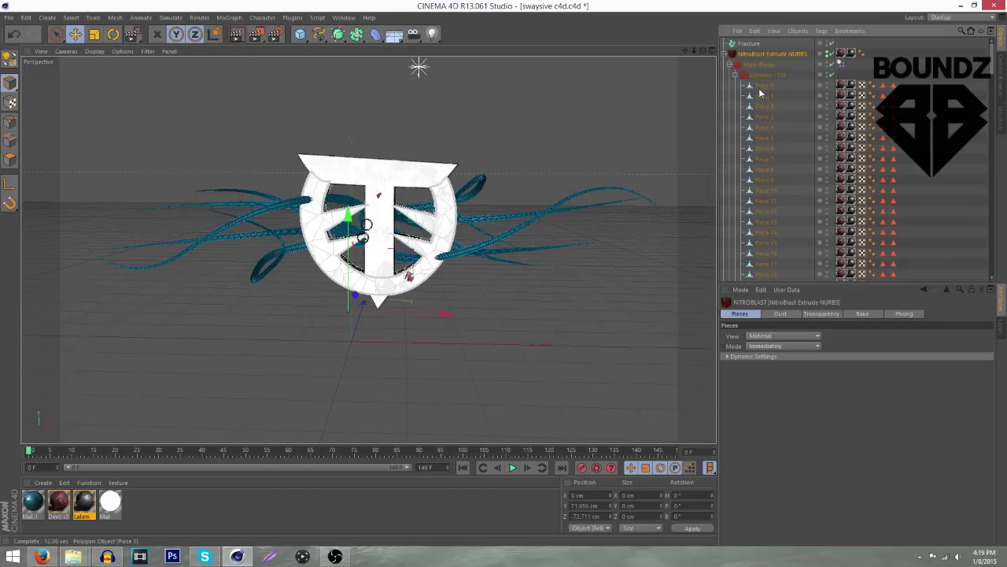
left_click(762, 90)
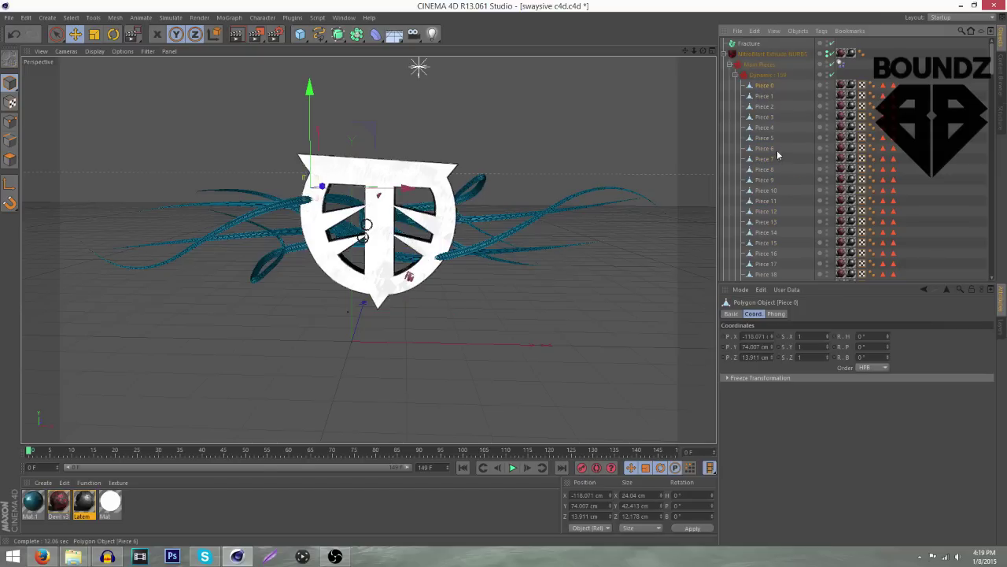
scroll(778, 155, "down", 10)
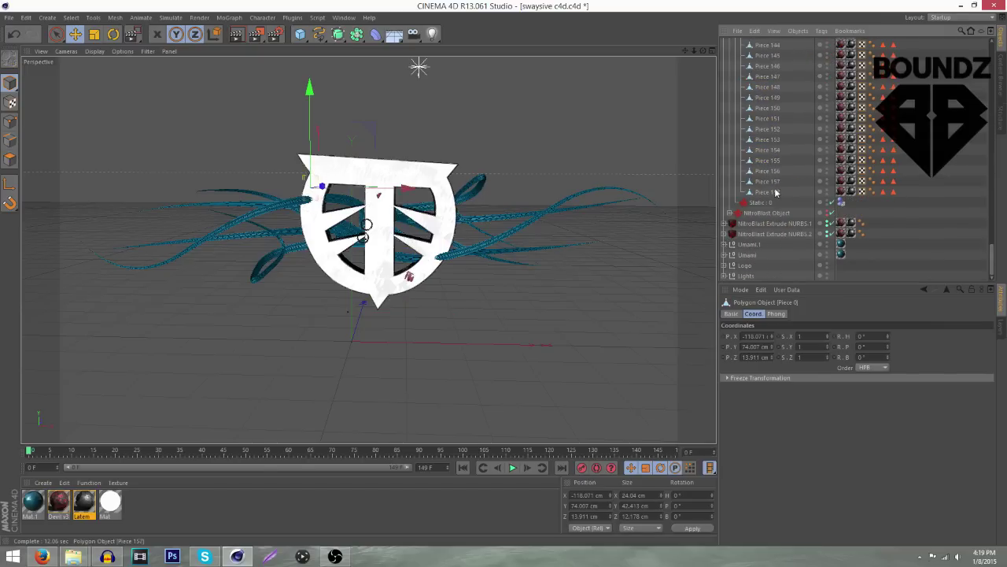
left_click(776, 195, "shift")
scroll(775, 214, "up", 15)
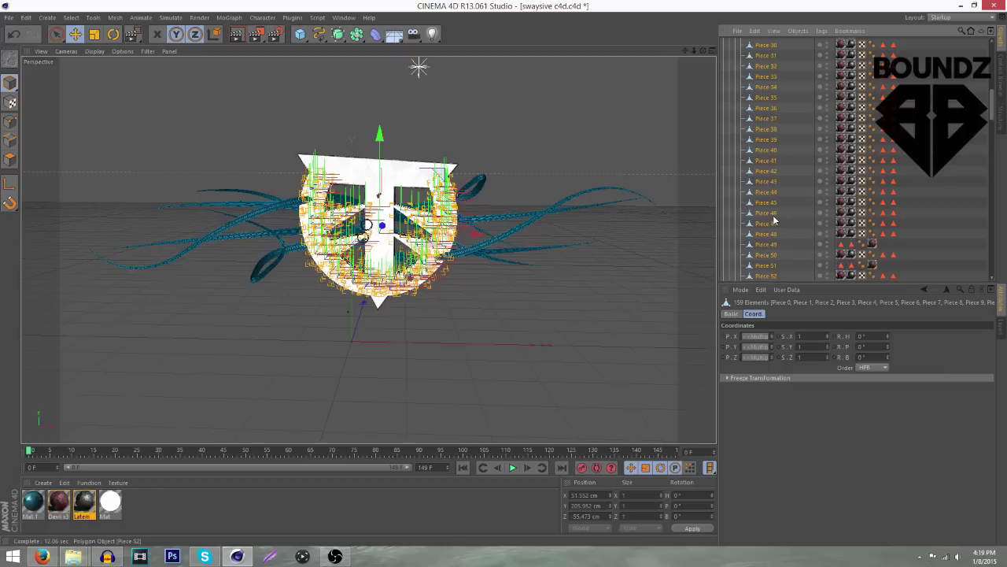
left_click_drag(771, 140, 749, 44)
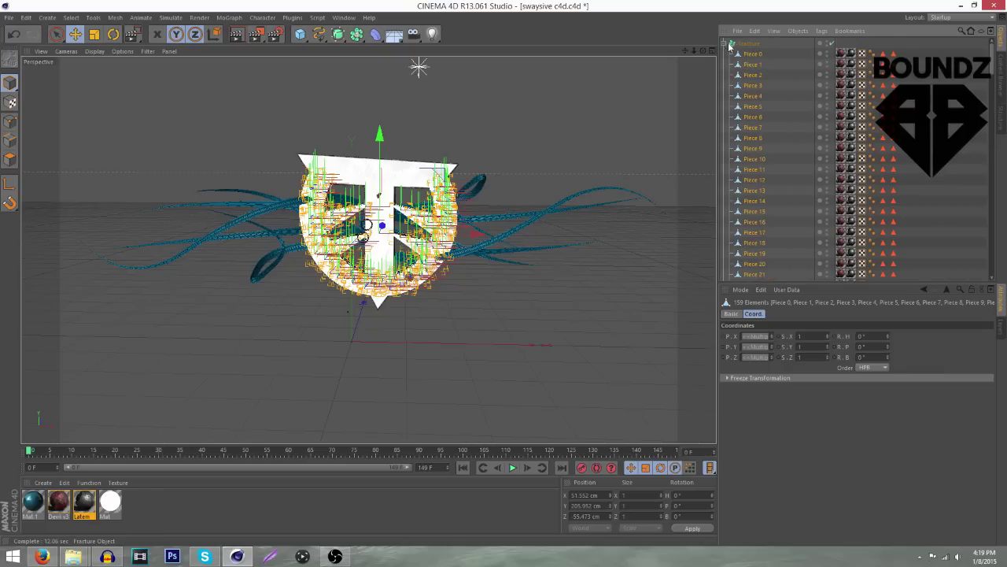
- Collapse the Fracture object and delete the emptied NitroBlast Extrude NURBS object
left_click(724, 45)
left_click(753, 55)
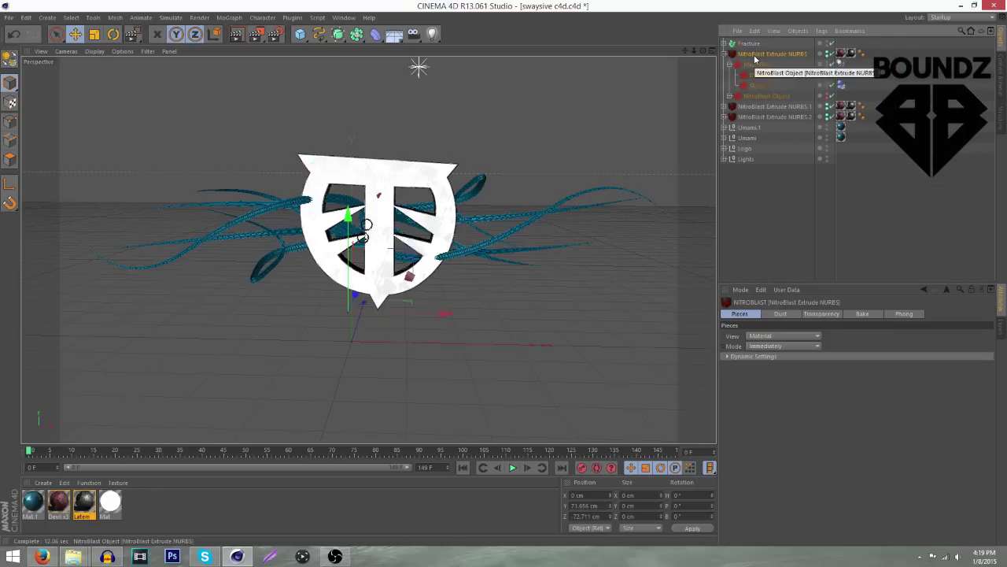
key("Delete")
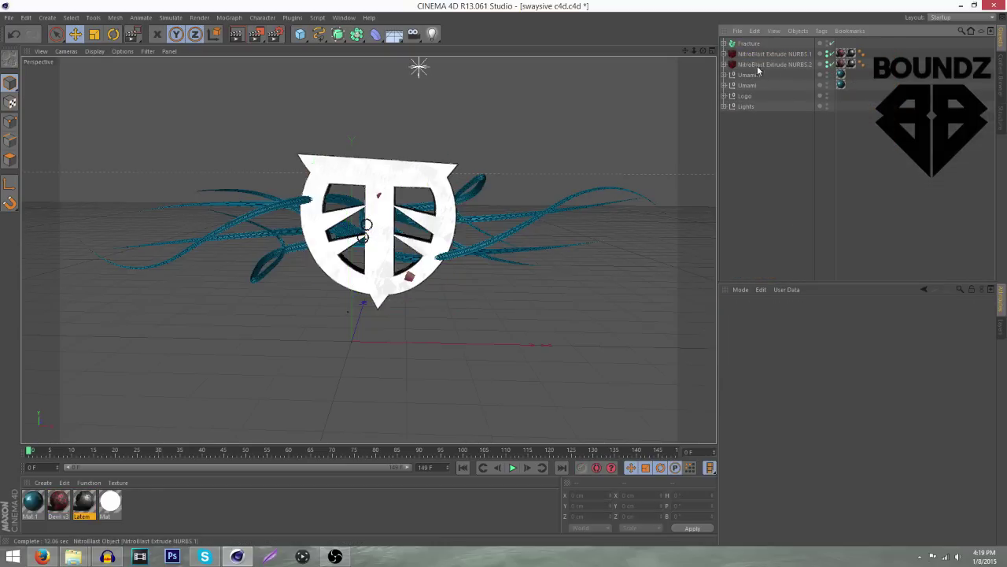
- Move all dynamic main pieces of NitroBlast Extrude NURBS.1 into the Fracture object
left_click(724, 54)
left_click(730, 65)
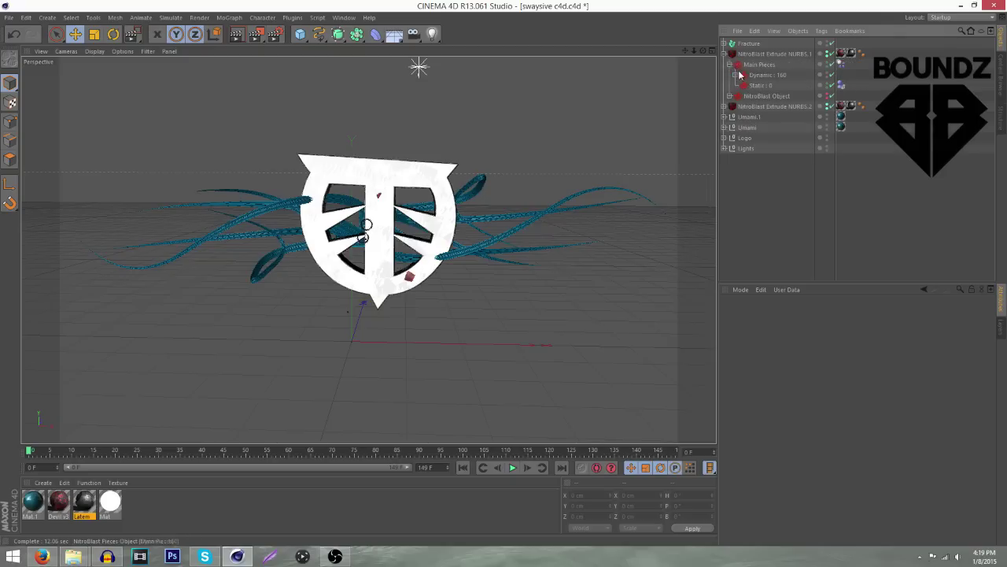
left_click(735, 75)
left_click(765, 85)
left_click_drag(990, 69, 991, 272)
left_click(783, 205, "shift")
scroll(782, 205, "up", 20)
left_click_drag(763, 142, 748, 44)
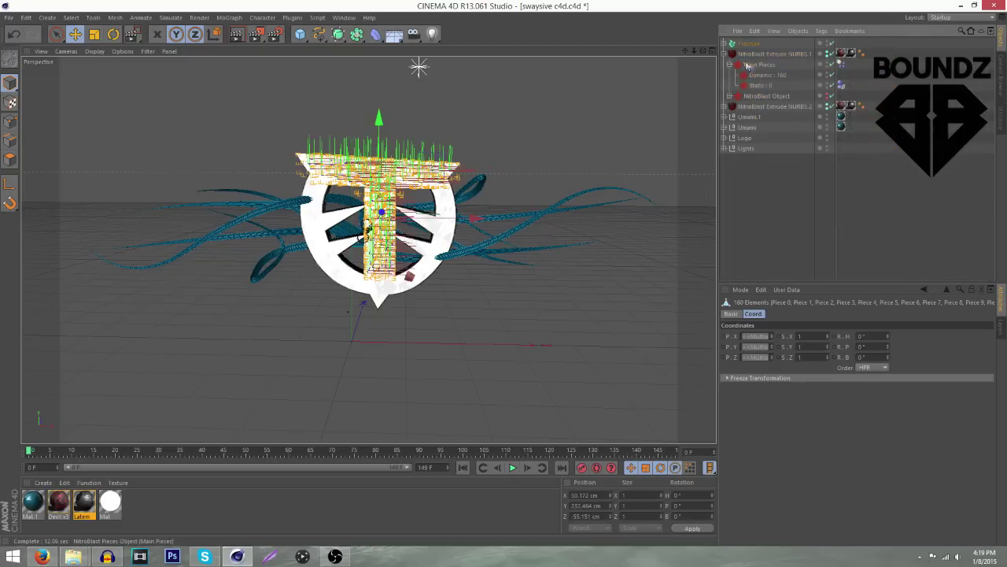
- Delete the emptied NitroBlast Extrude NURBS.1 object with its remaining child objects
left_click(748, 64)
key("Delete")
left_click(753, 55)
key("ctrl+z")
key("ctrl+z")
left_click(755, 54)
key("Delete")
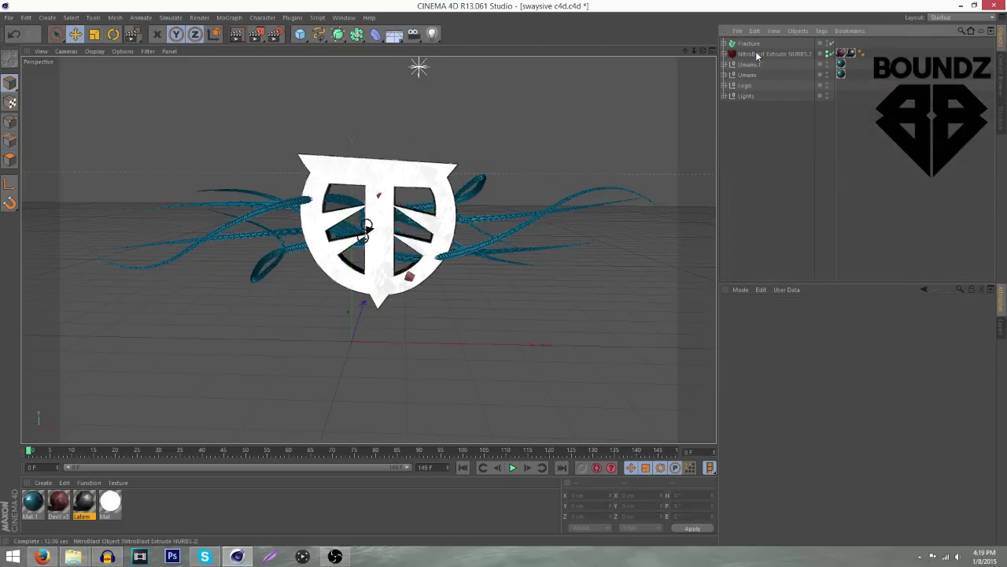
- Move all dynamic main pieces of NitroBlast Extrude NURBS.2 into the Fracture object and delete the emptied NitroBlast object
left_click(724, 54)
left_click(729, 65)
left_click(735, 75)
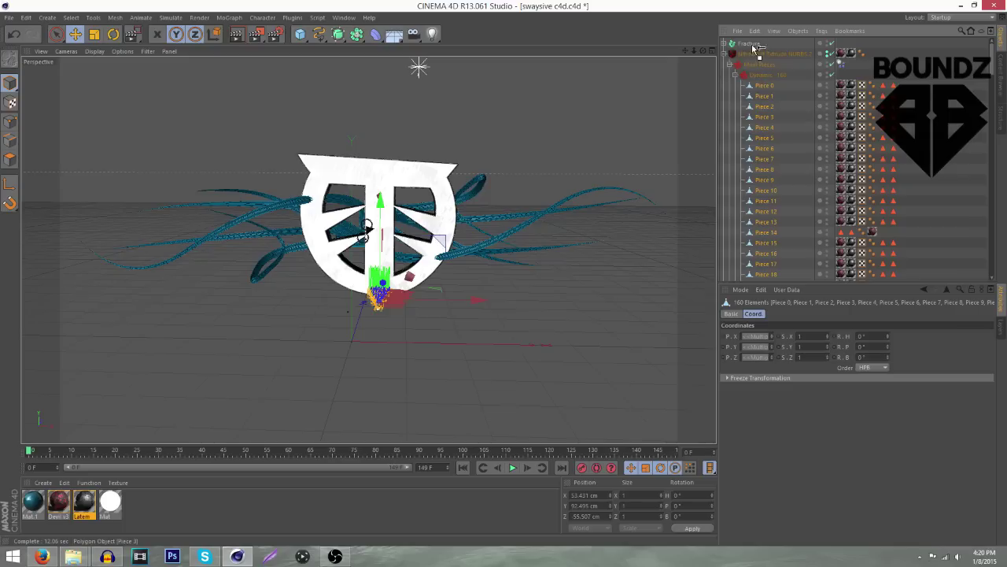
left_click(756, 66)
key("Delete")
left_click(756, 68)
key("Delete")
left_click(758, 54)
key("Delete")
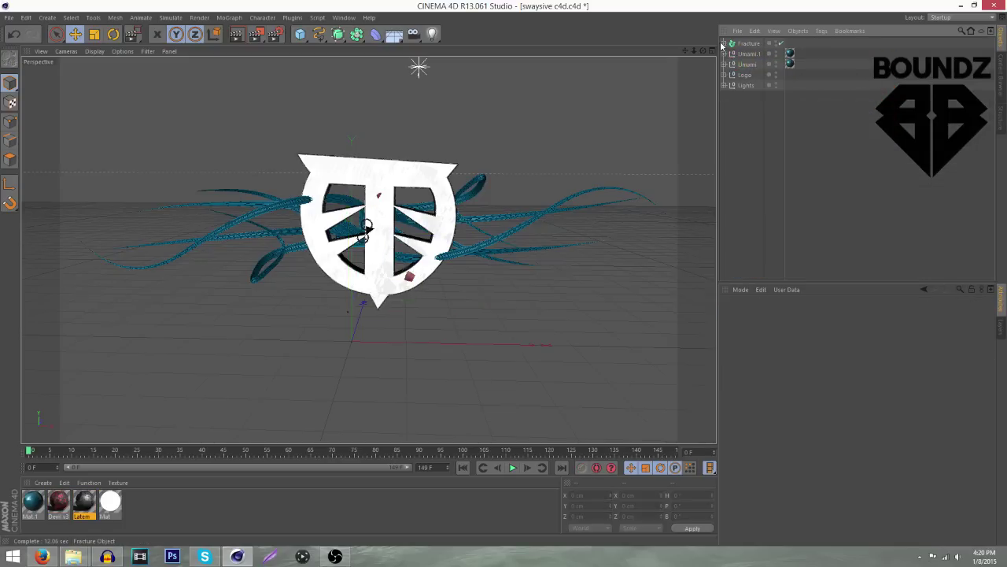
left_click(724, 43)
left_click(724, 43)
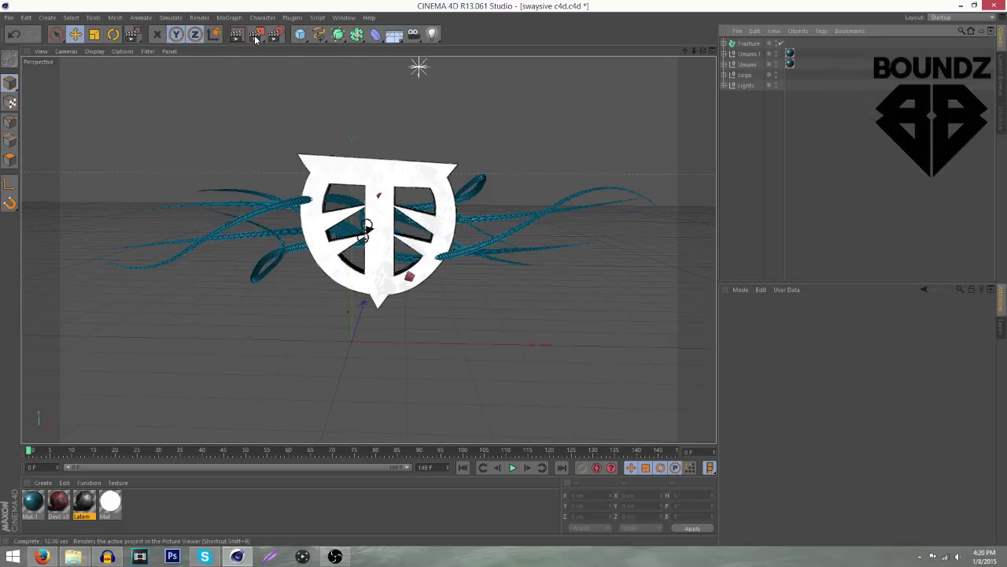
left_click(229, 17)
mouse_move(243, 35)
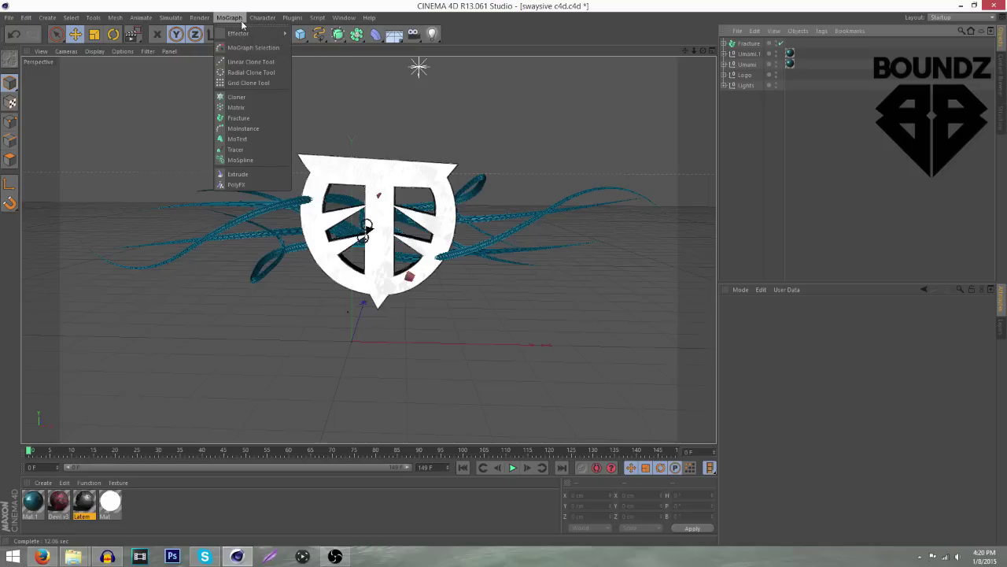
left_click(312, 114)
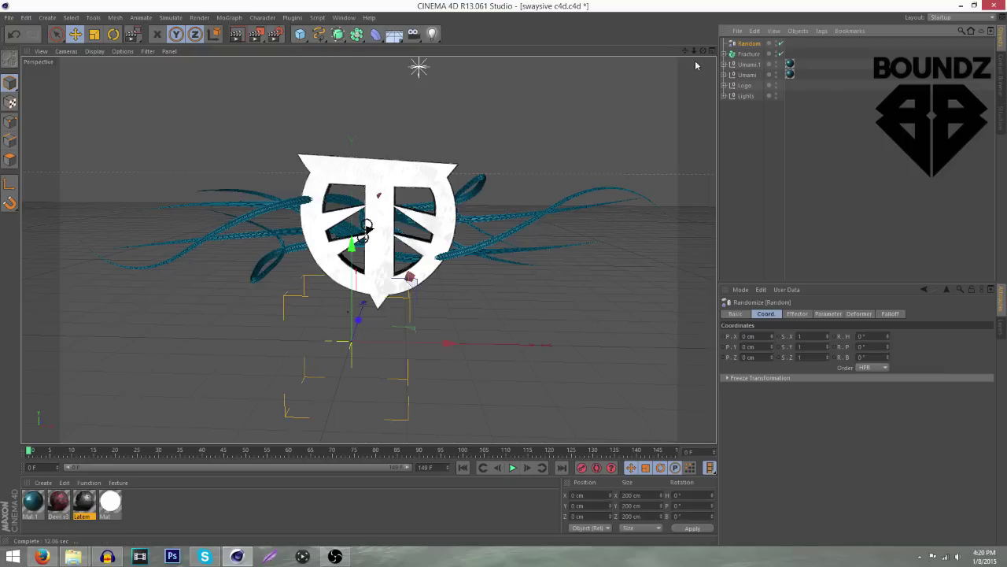
left_click(809, 152)
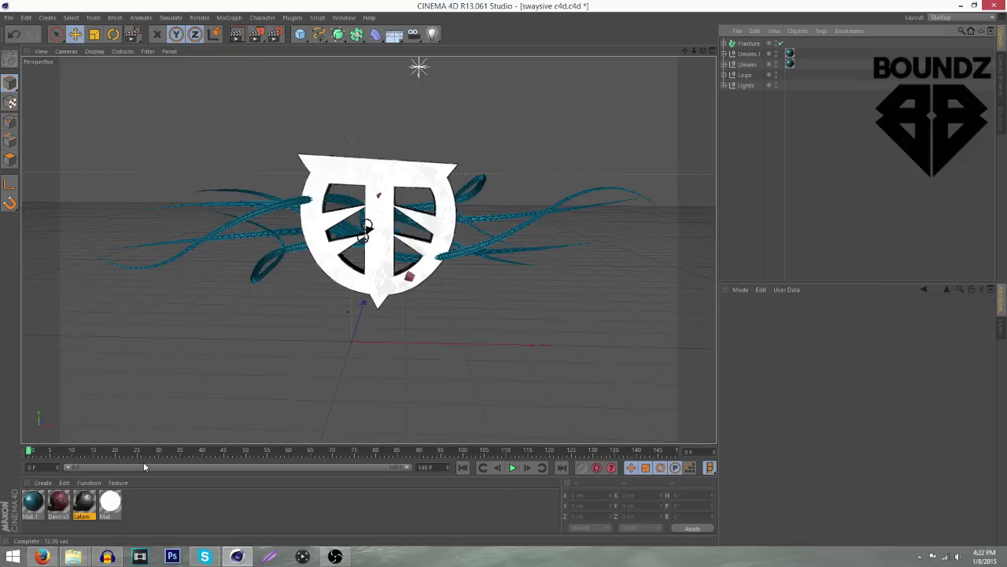
- Apply a MoGraph Random effector to the Fracture object and nest the effector inside Fracture
left_click(725, 45)
left_click(724, 44)
left_click(748, 44)
left_click(229, 17)
mouse_move(252, 41)
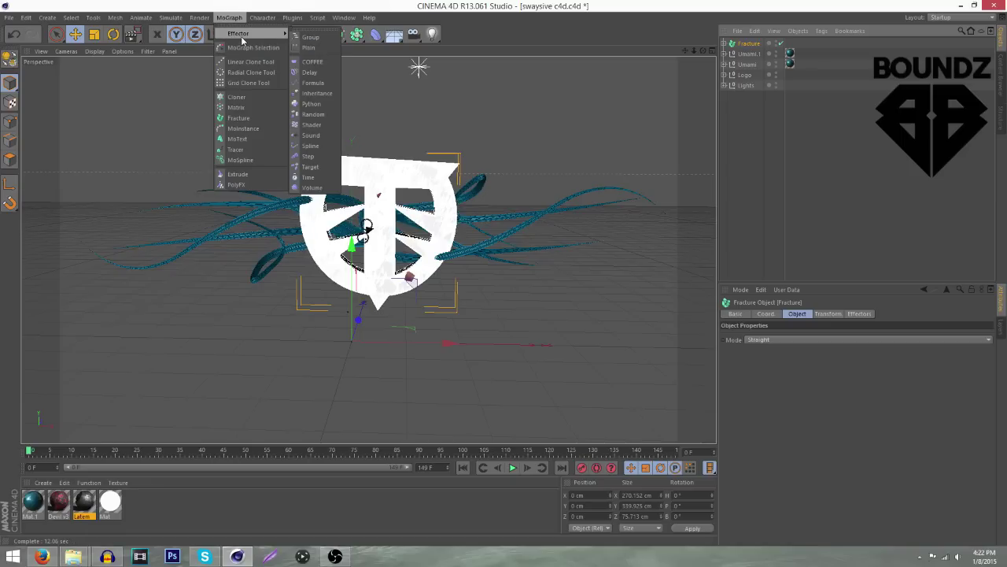
left_click(315, 117)
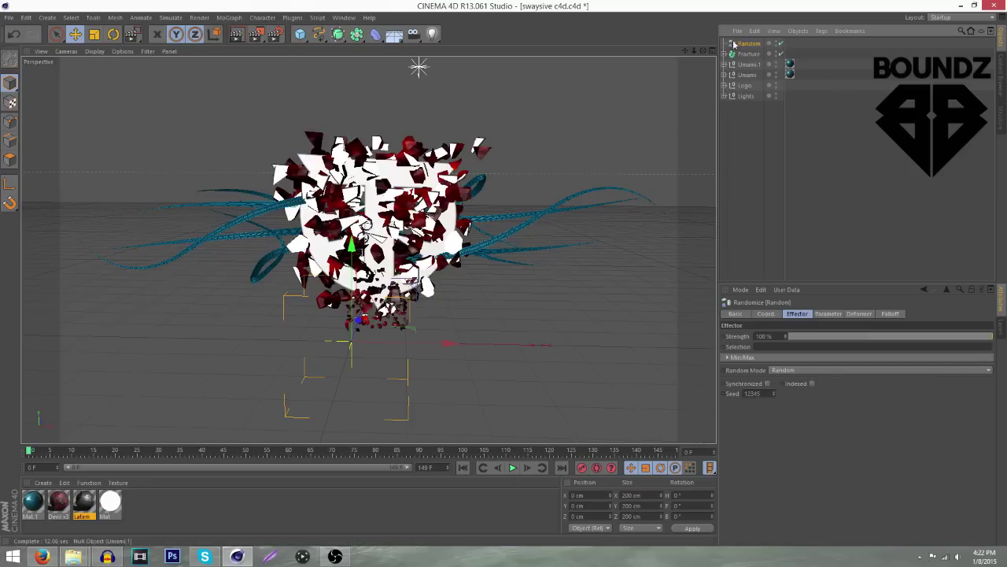
left_click_drag(748, 55, 746, 56)
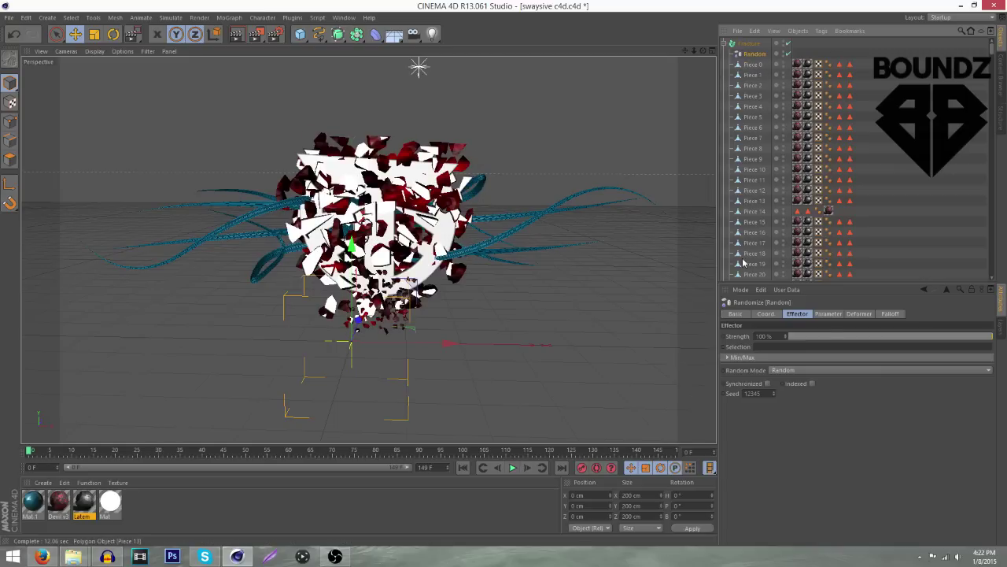
- Reduce the Random effector's strength to 11%, comparing the spread of the pieces with the reference image swaysive-banner-boundz.png
left_click_drag(837, 336, 815, 339)
mouse_move(72, 556)
left_click(79, 511)
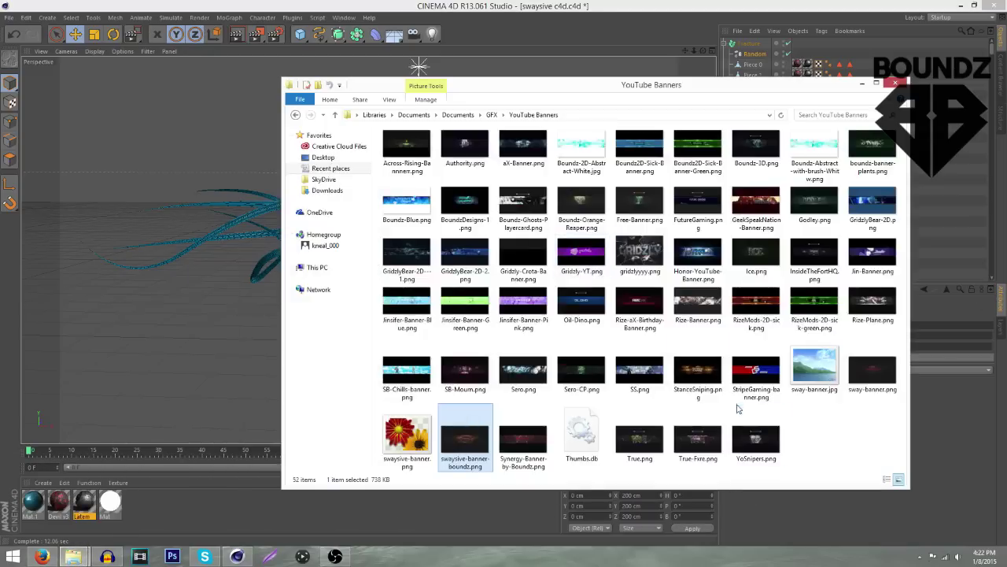
double_click(465, 440)
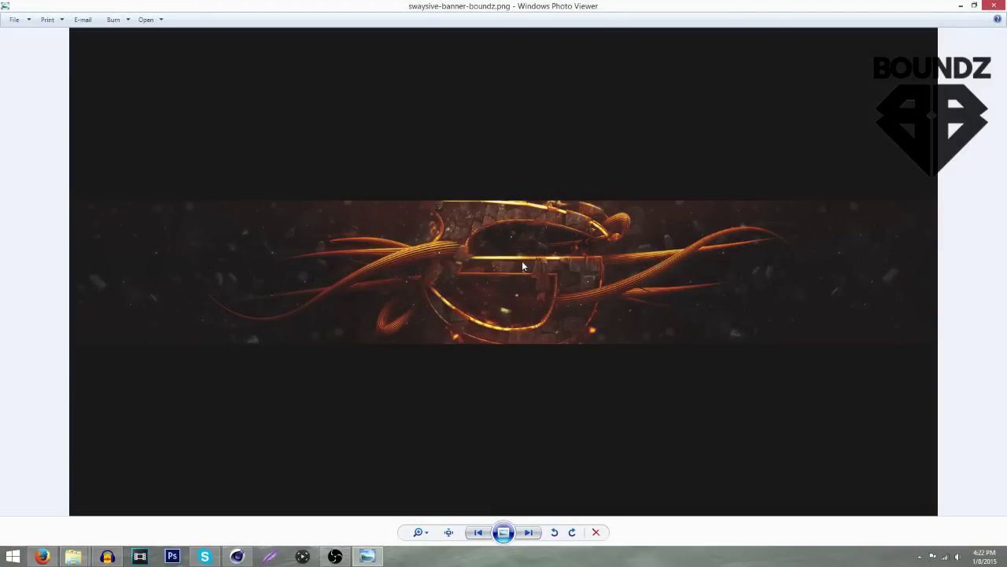
left_click(368, 556)
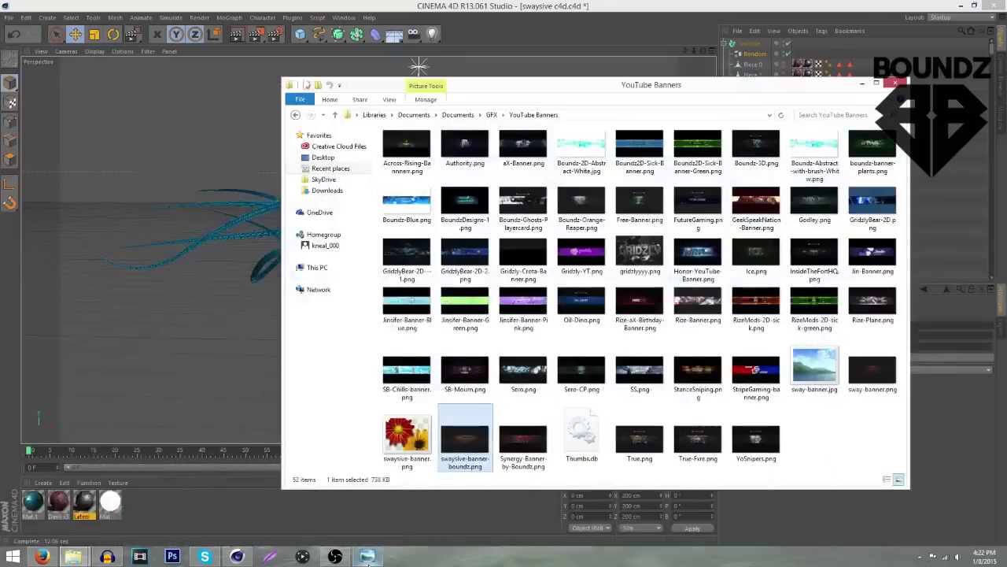
left_click(967, 400)
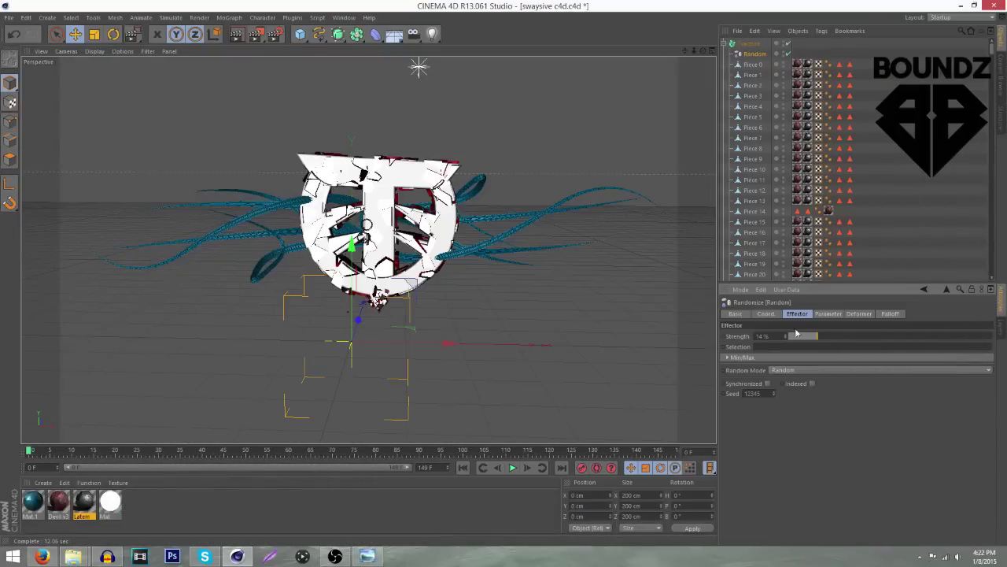
mouse_move(813, 343)
left_mouse_down()
mouse_move(896, 338)
mouse_move(813, 348)
left_mouse_up()
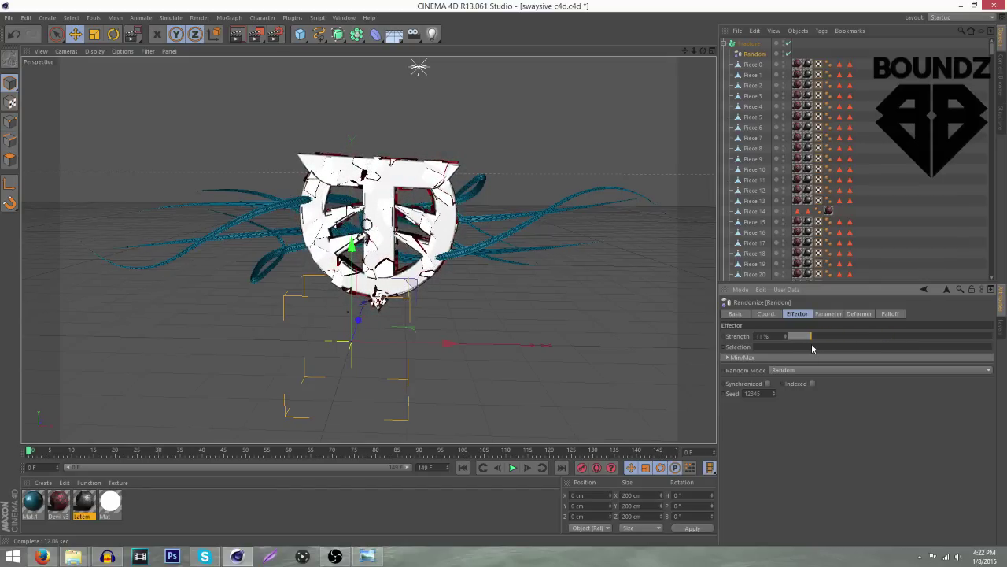
- Collapse the Fracture object's hierarchy in the object list
left_click(725, 44)
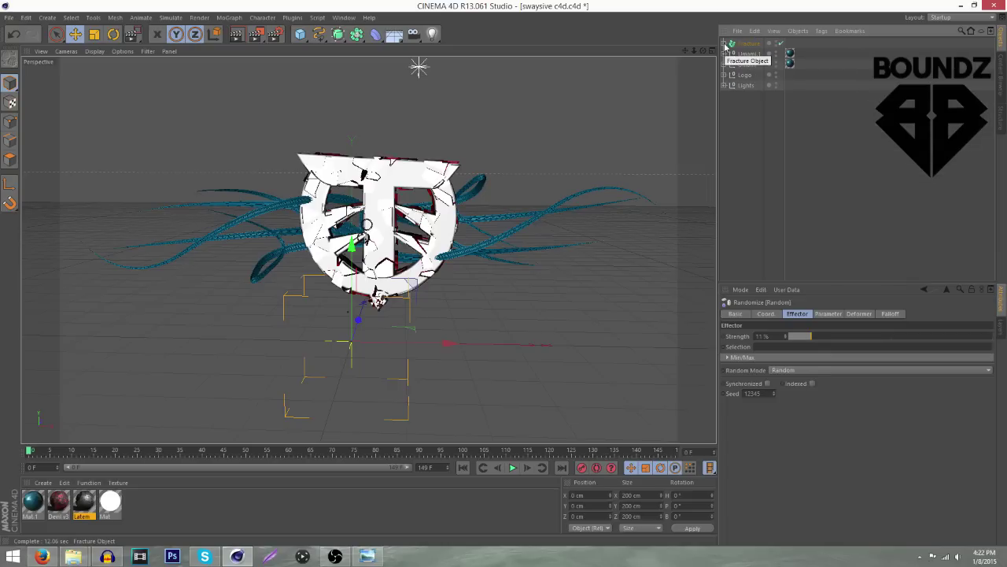
left_click(769, 98)
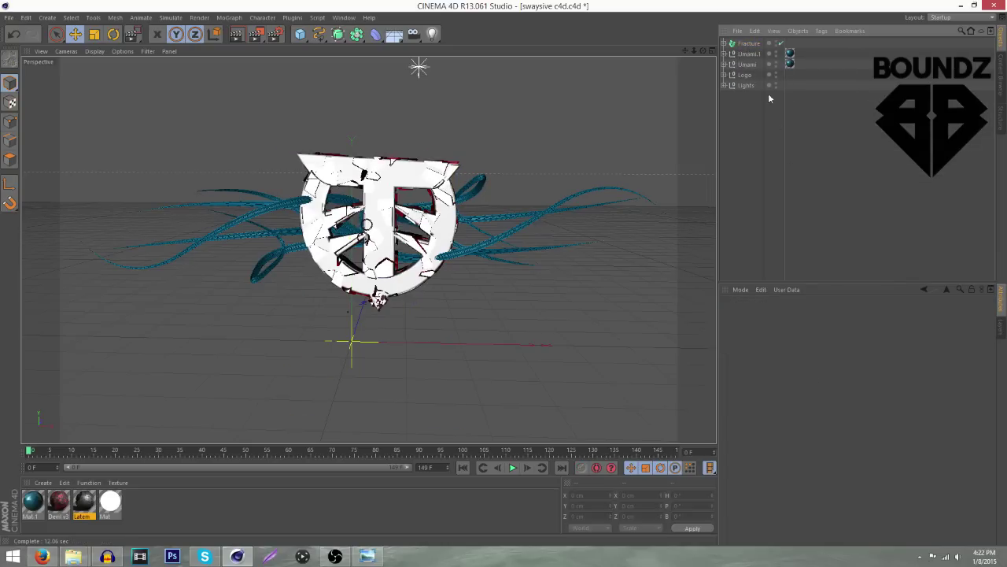
left_click(748, 43)
left_click(724, 43)
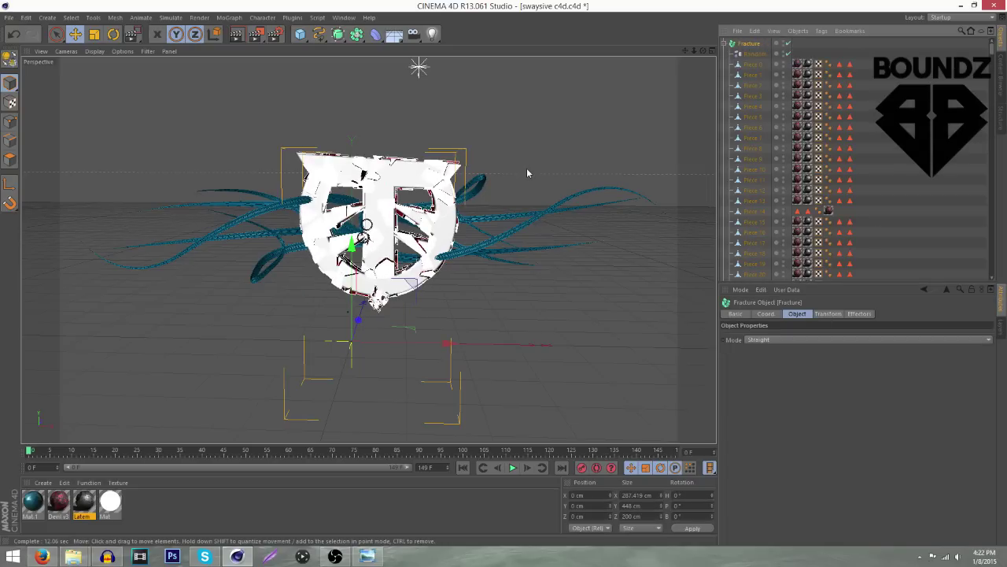
left_click(724, 43)
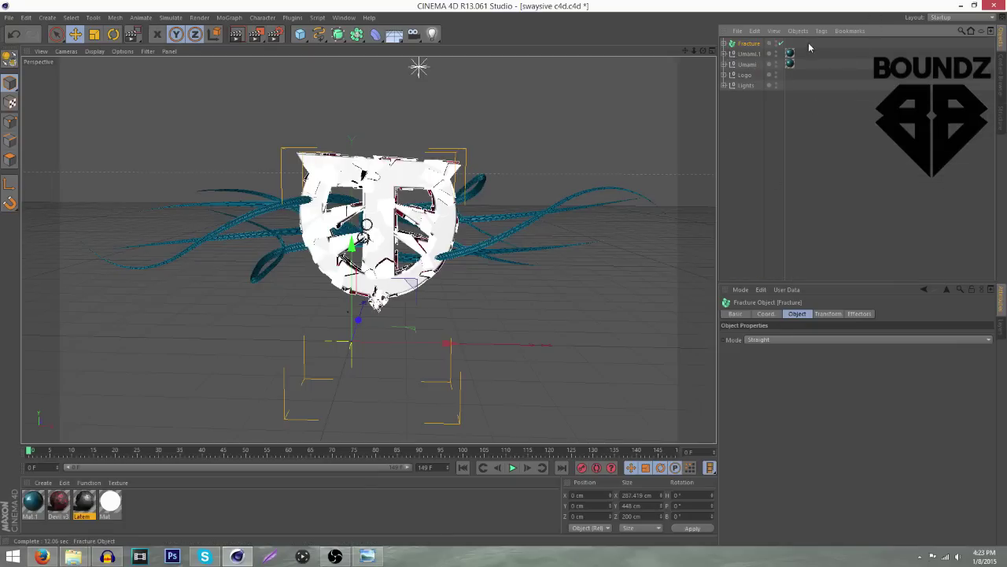
- Remove the texture tags from Umami.1 and Umami and recolour material Mat.1 to red (R 255, G 0, B 0)
left_click_drag(789, 66, 791, 65, "ctrl")
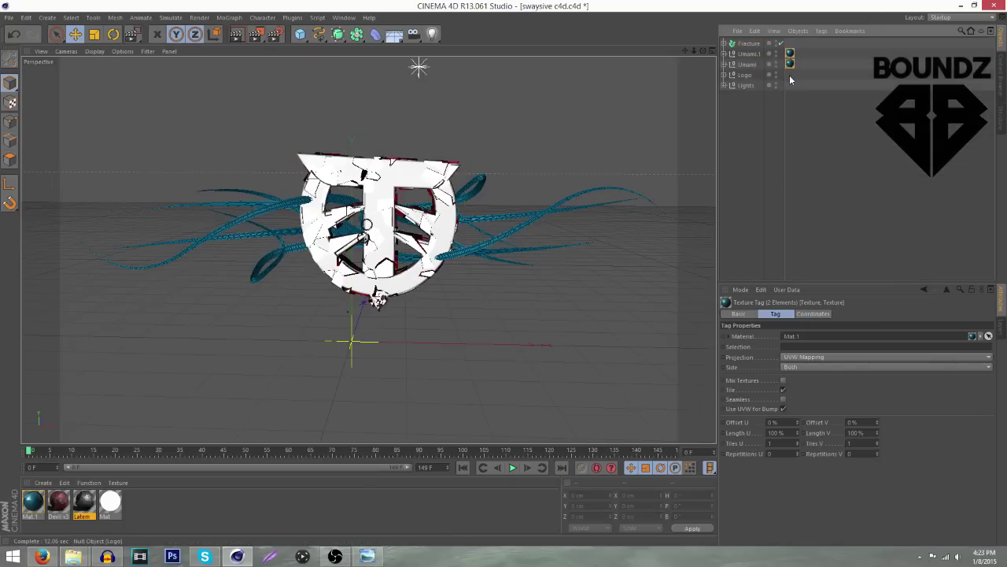
key("Delete")
double_click(32, 501)
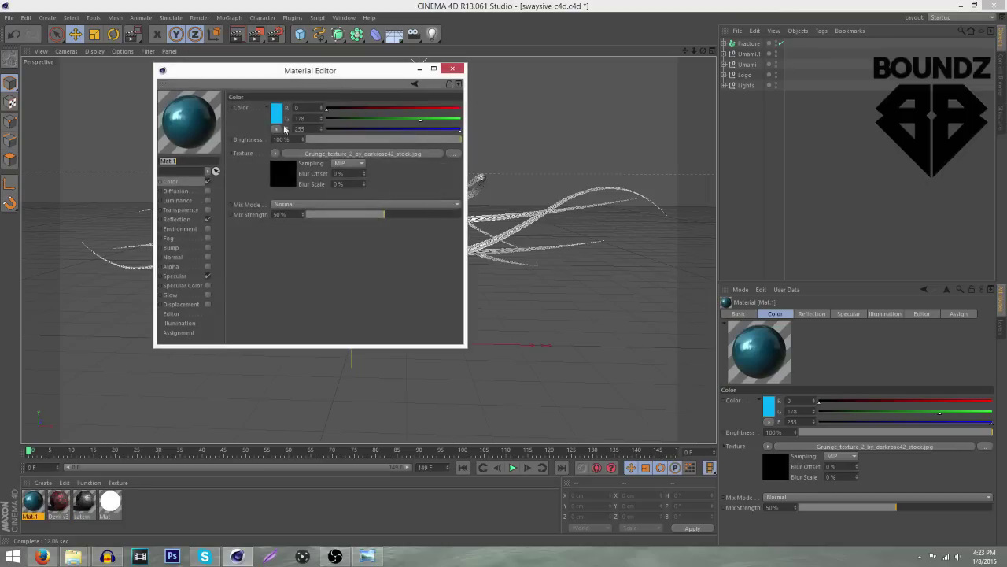
left_click(276, 115)
left_click_drag(295, 76, 245, 75)
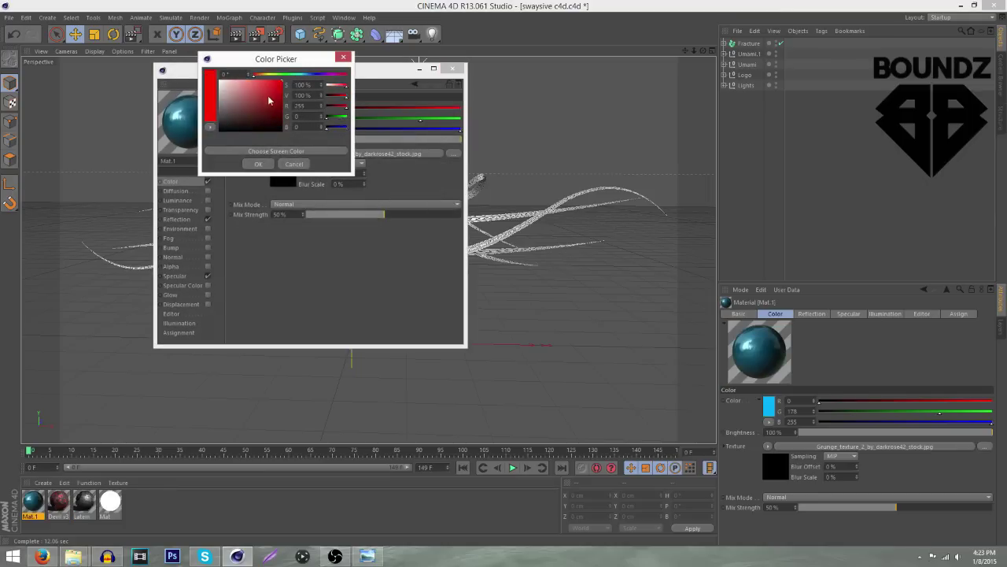
left_click(258, 163)
left_click(453, 69)
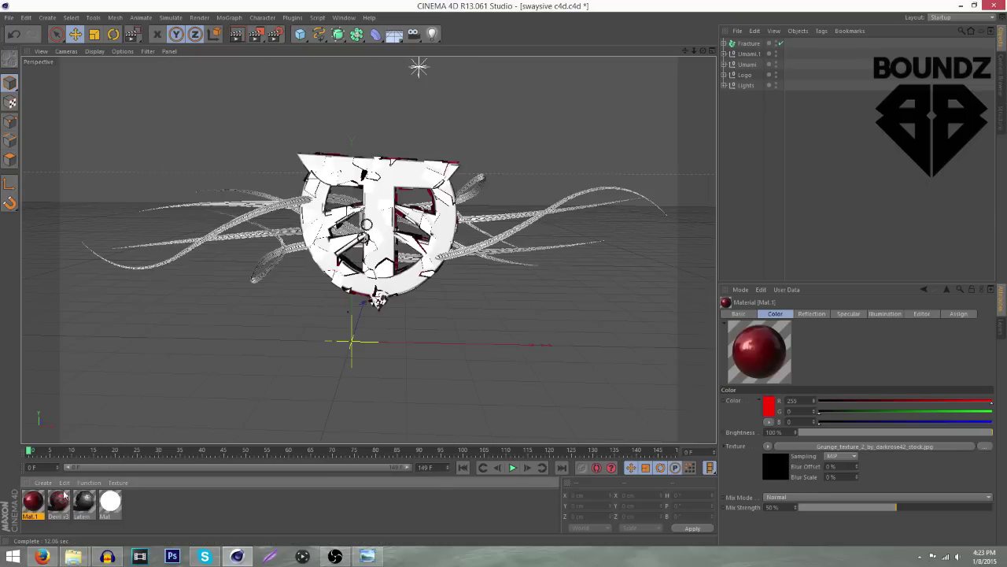
- Apply the red Mat.1 material to both the Umami.1 and Umami objects
left_click_drag(734, 107, 791, 65)
left_click(787, 184)
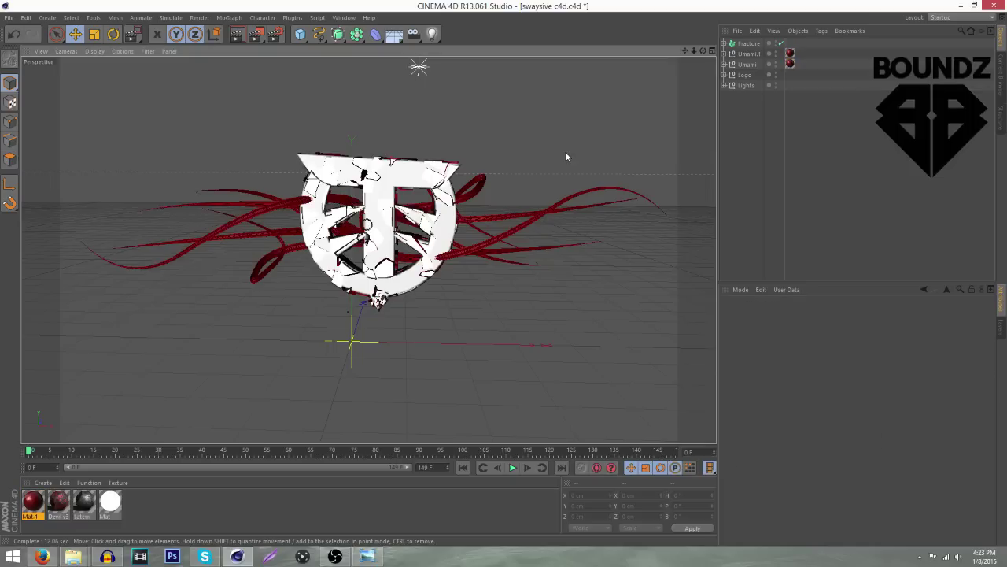
scroll(564, 152, "down", 2)
scroll(565, 152, "up", 3)
scroll(564, 152, "up", 1)
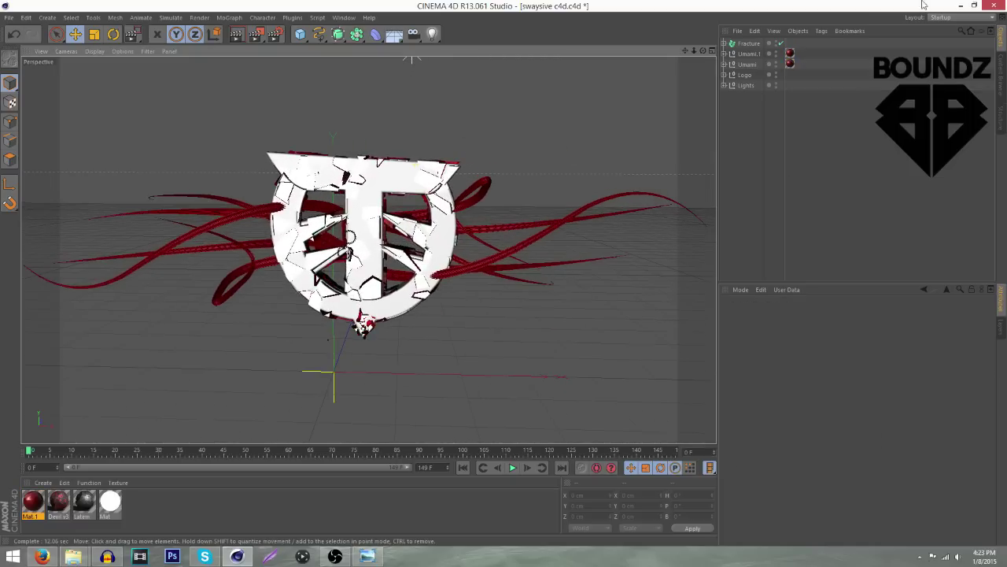
- Apply the Latem material to all three Extrude NURBS objects inside the Logo null
left_click(724, 75)
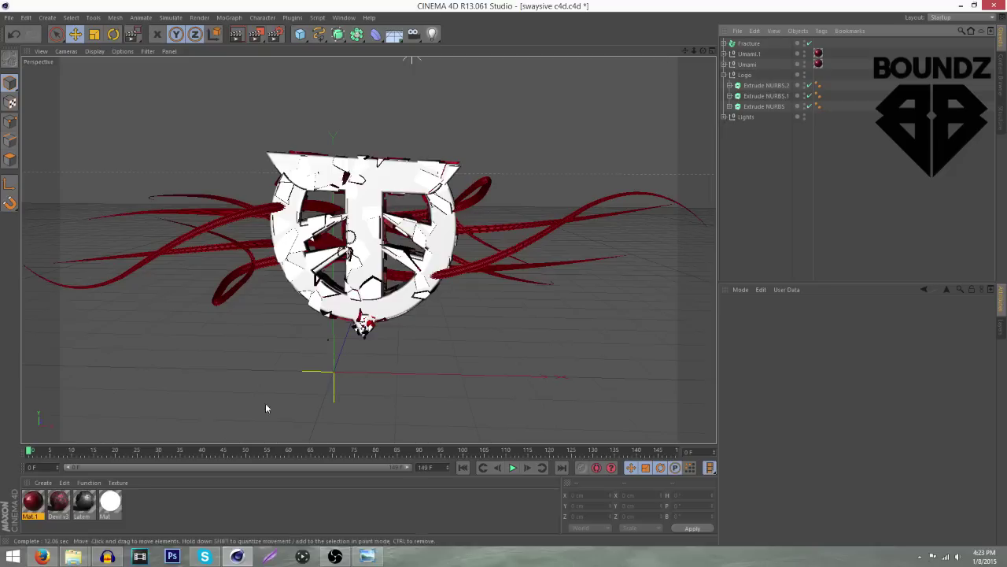
left_click_drag(84, 504, 762, 83)
left_click_drag(828, 85, 828, 96, "ctrl")
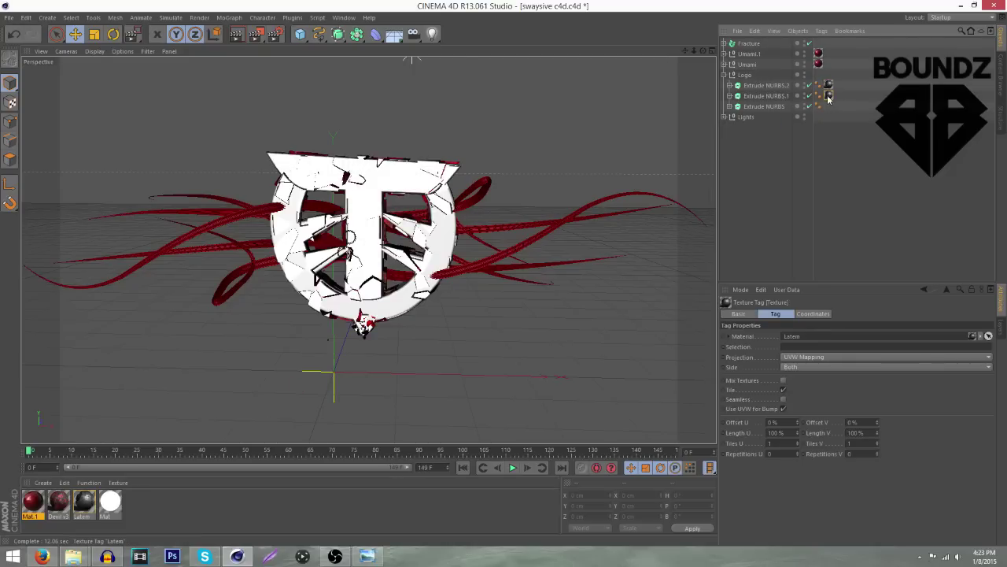
left_click(724, 75)
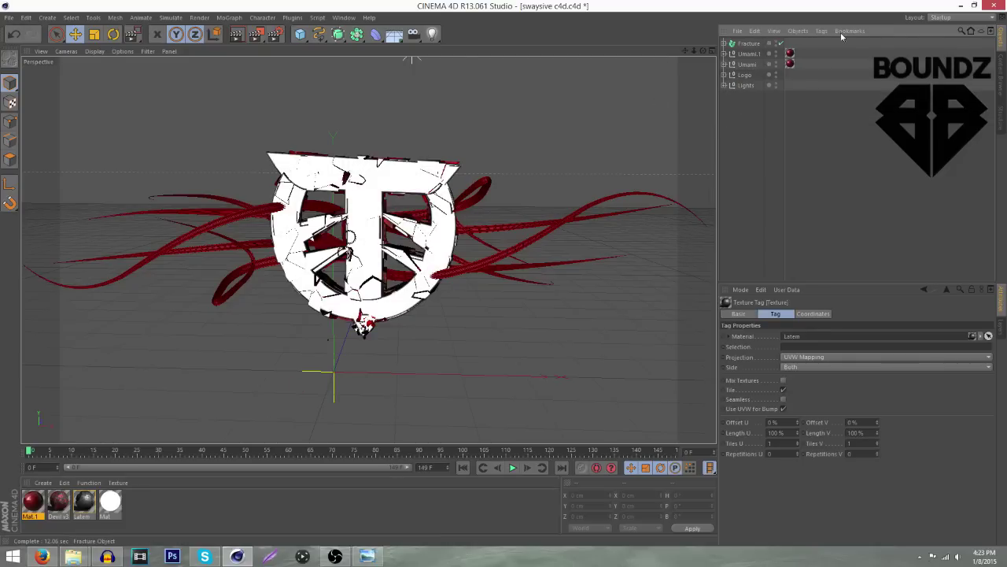
- Check the reference image swaysive-banner-boundz.png for how its shattered logo pieces look, and return to the scene
left_click(750, 44)
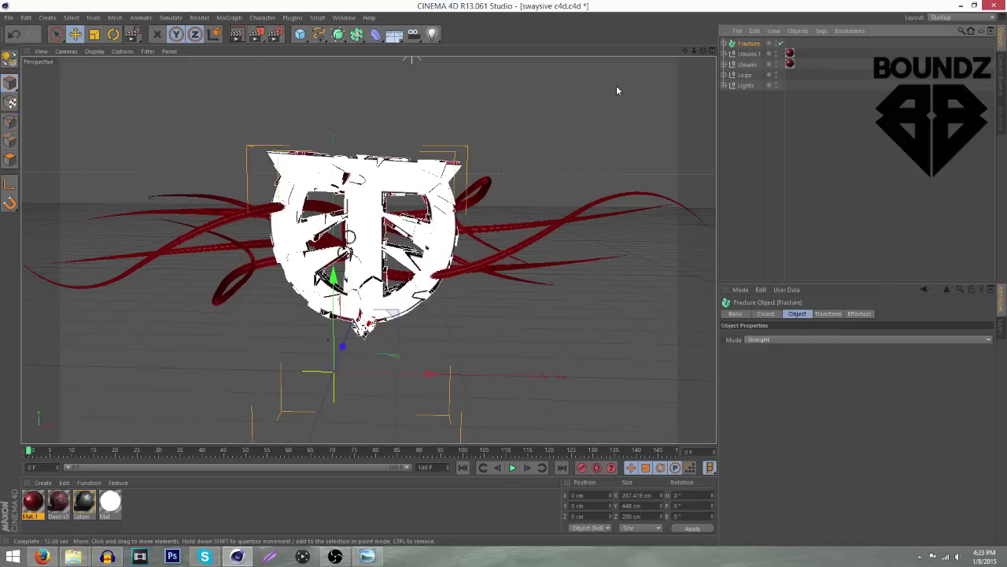
left_click(367, 556)
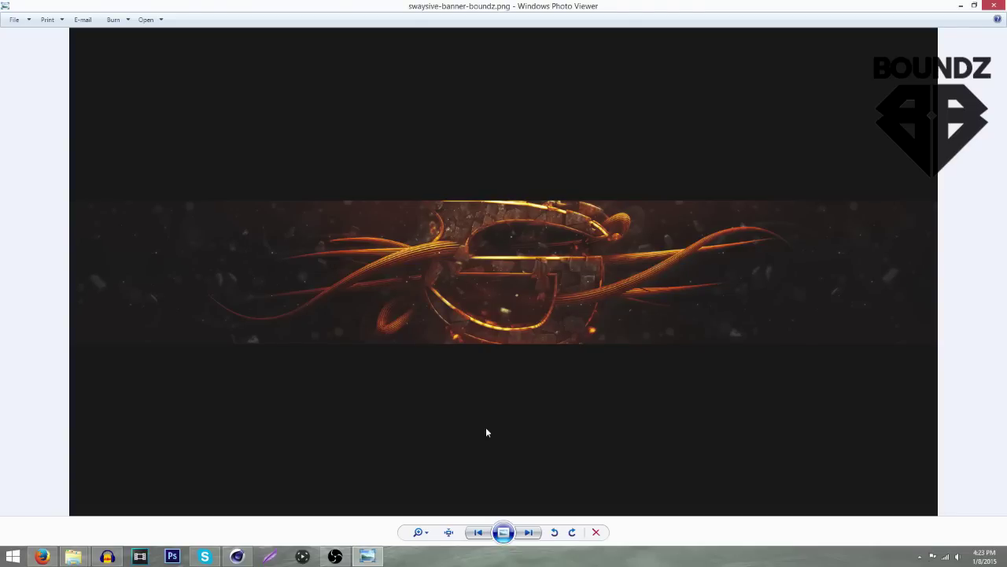
left_click(363, 559)
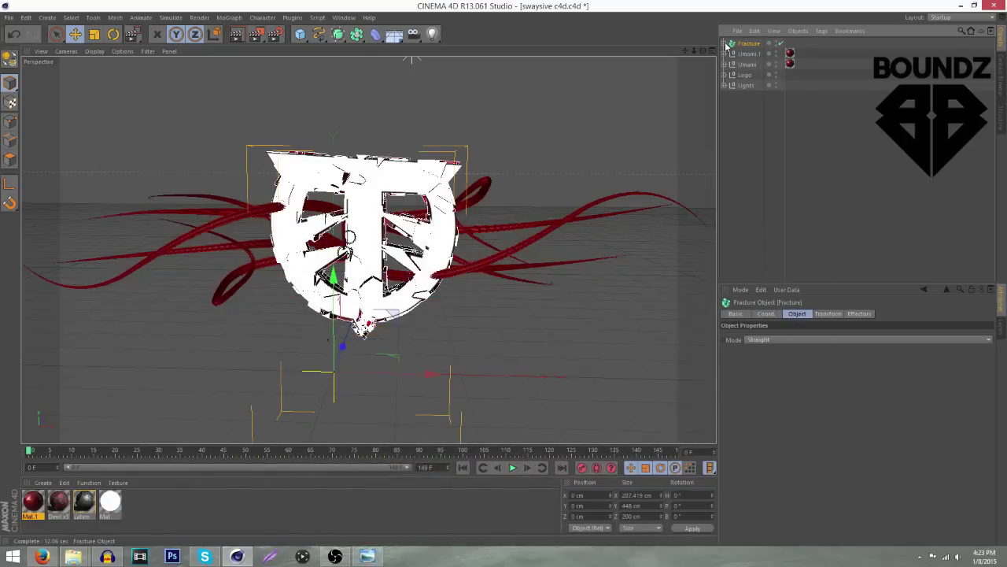
- Try to fracture the Logo null with NitroBlast at High quality and 160 pieces
left_click(744, 75)
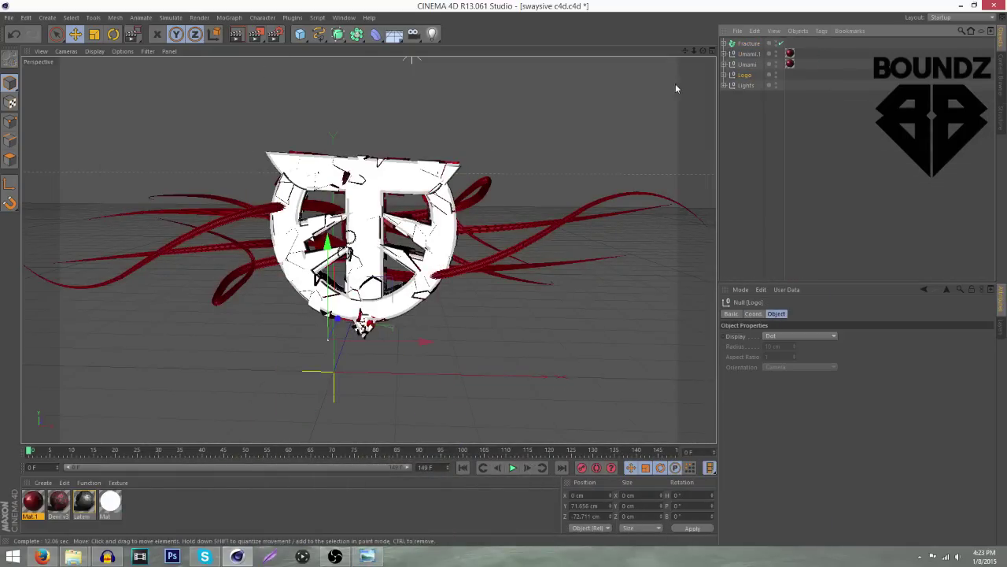
left_click(344, 17)
mouse_move(292, 17)
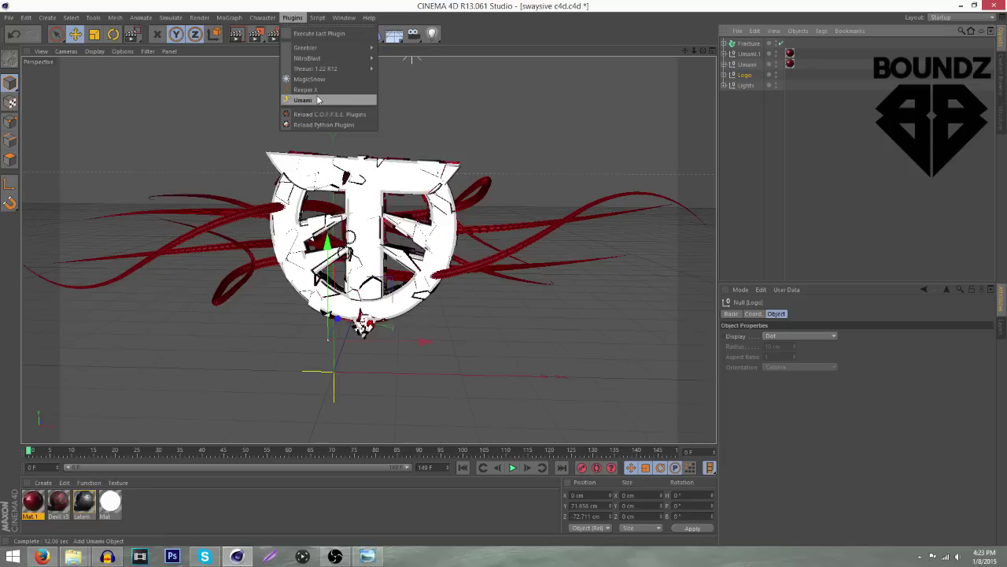
mouse_move(313, 60)
left_click(398, 83)
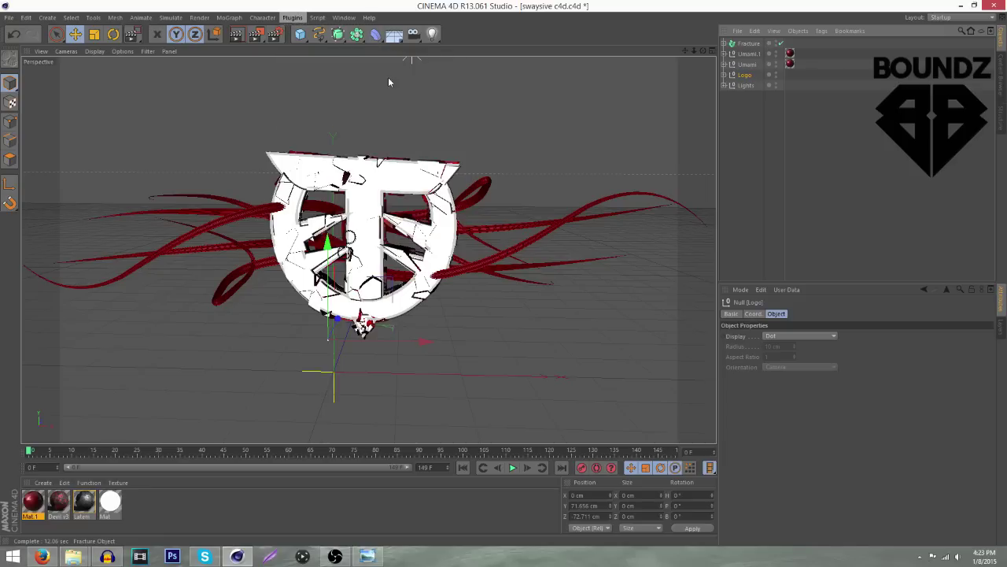
left_click(473, 176)
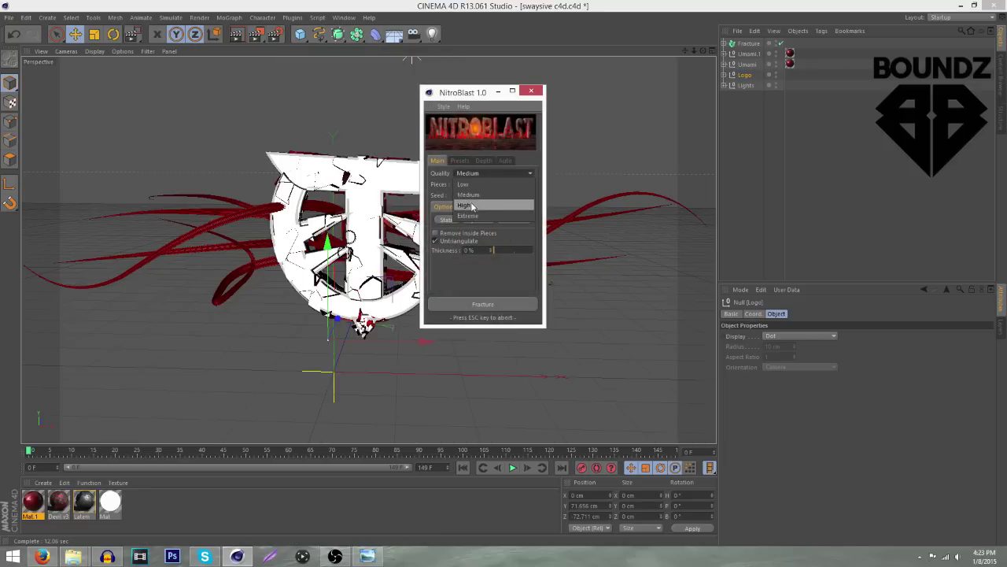
left_click(465, 190)
left_click_drag(466, 185, 456, 184)
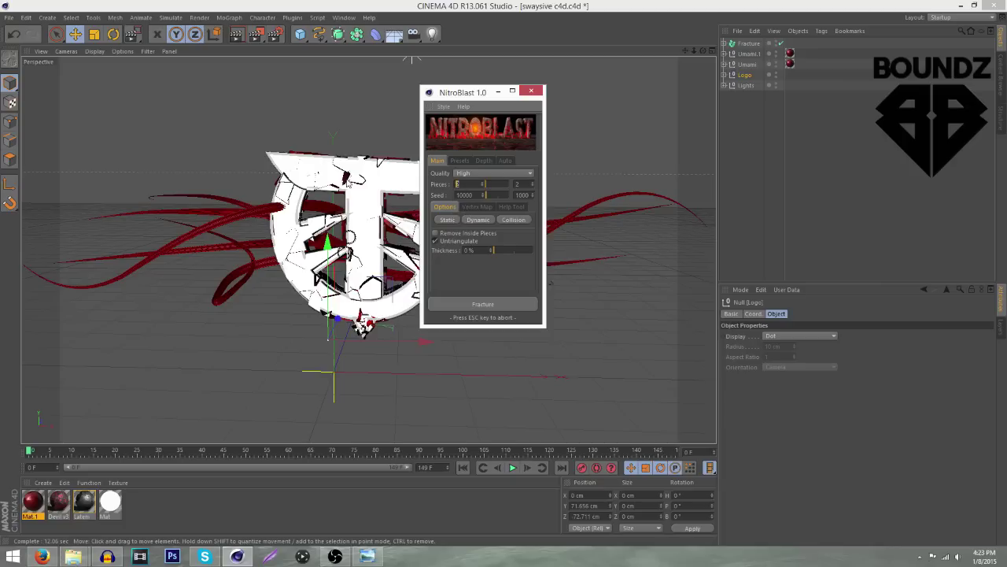
left_click(450, 305)
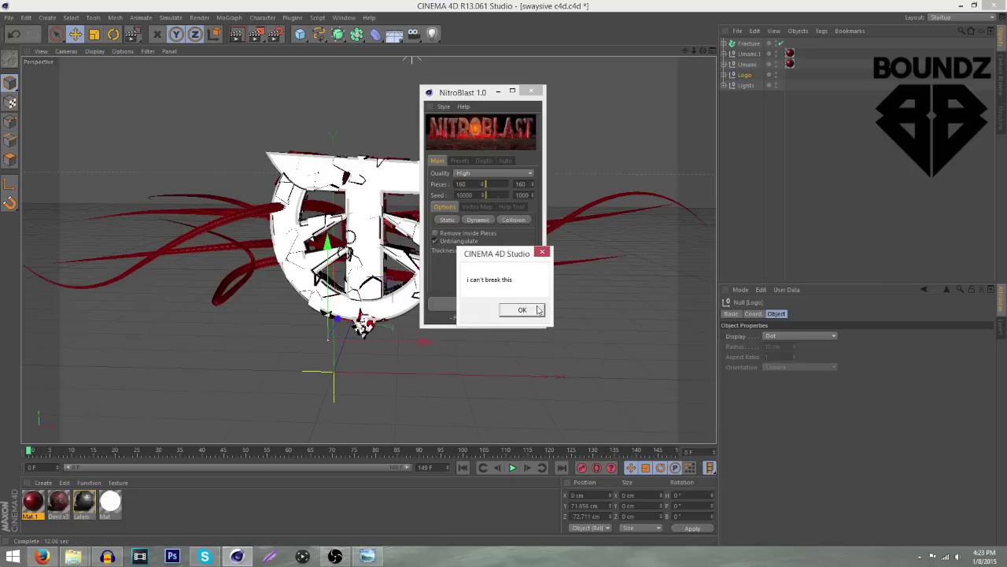
left_click(524, 309)
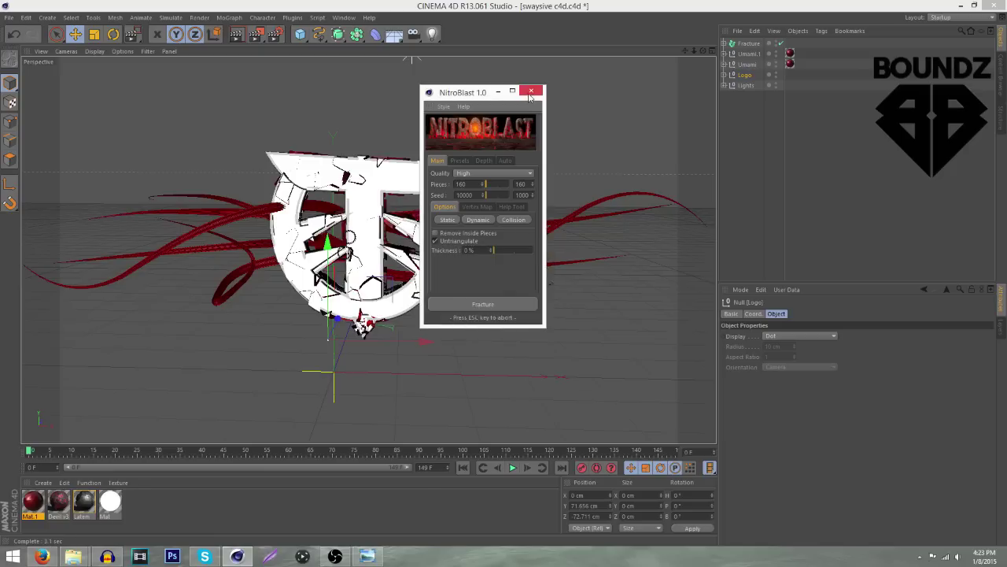
left_click(531, 91)
- Try fracturing the Logo's three Extrude NURBS objects with NitroBlast at High quality and 160 pieces, and undo it
left_click(724, 74)
left_click(757, 85)
left_click(757, 106, "shift")
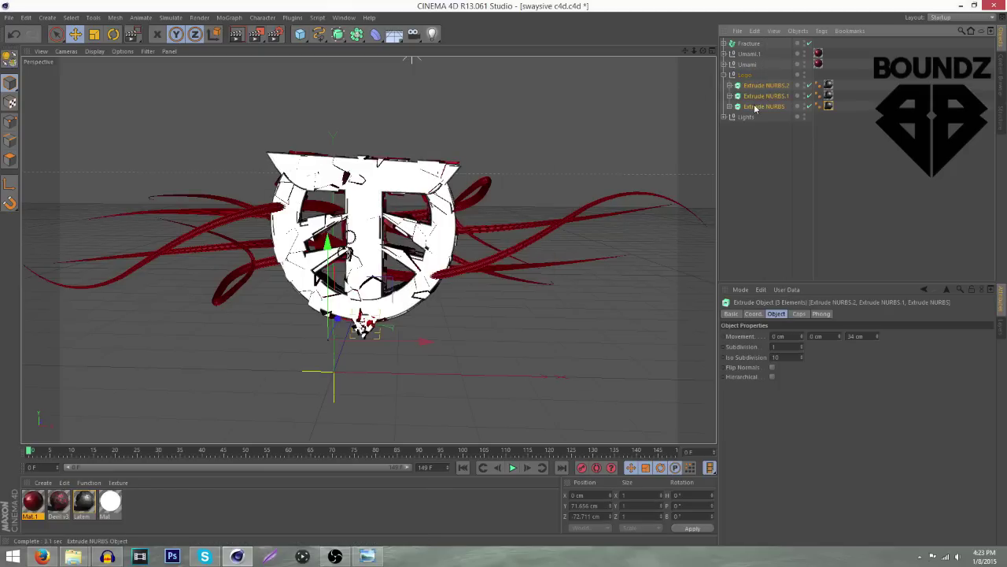
left_click(291, 19)
mouse_move(314, 71)
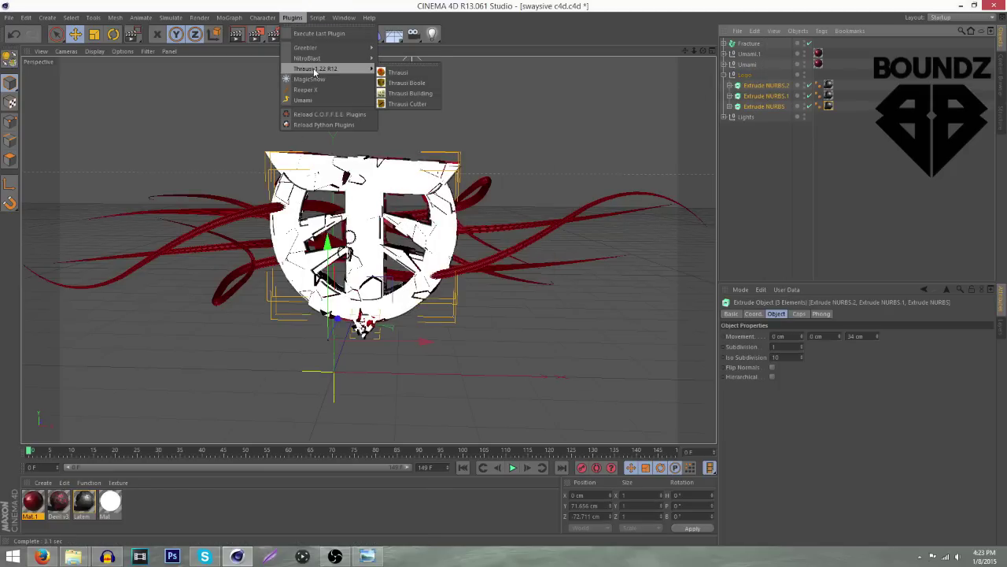
left_click(406, 72)
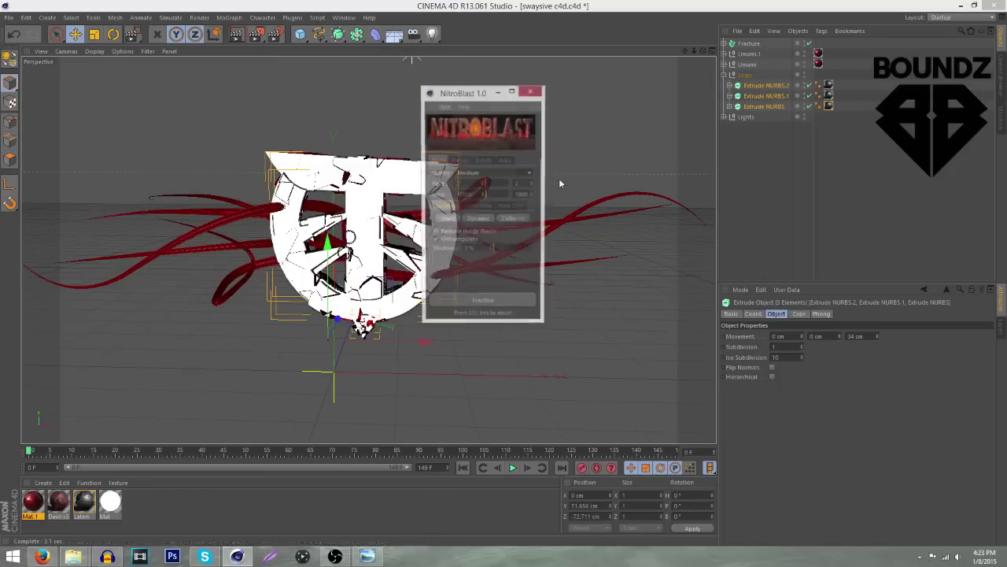
left_click(470, 173)
left_click(475, 206)
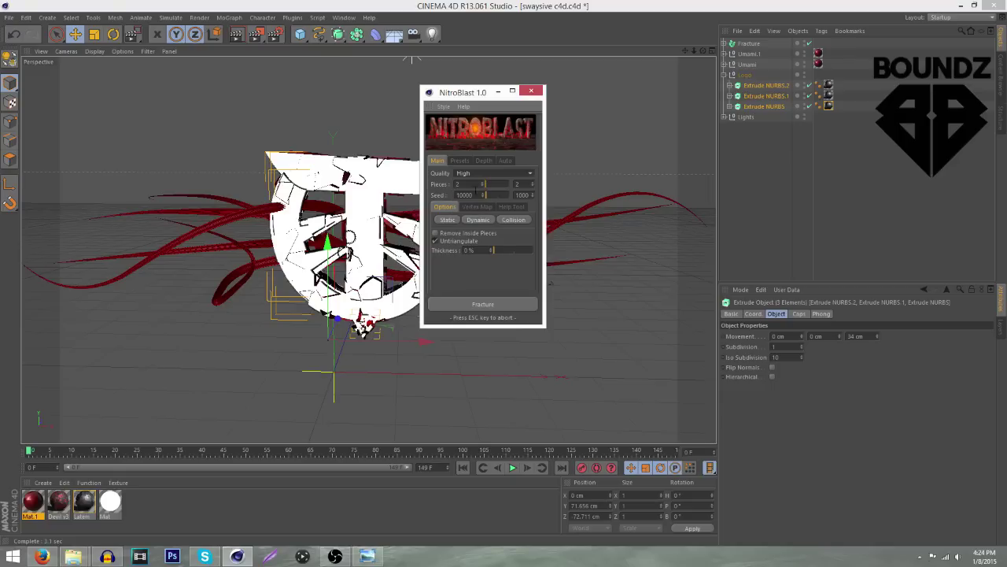
left_click_drag(466, 184, 380, 180)
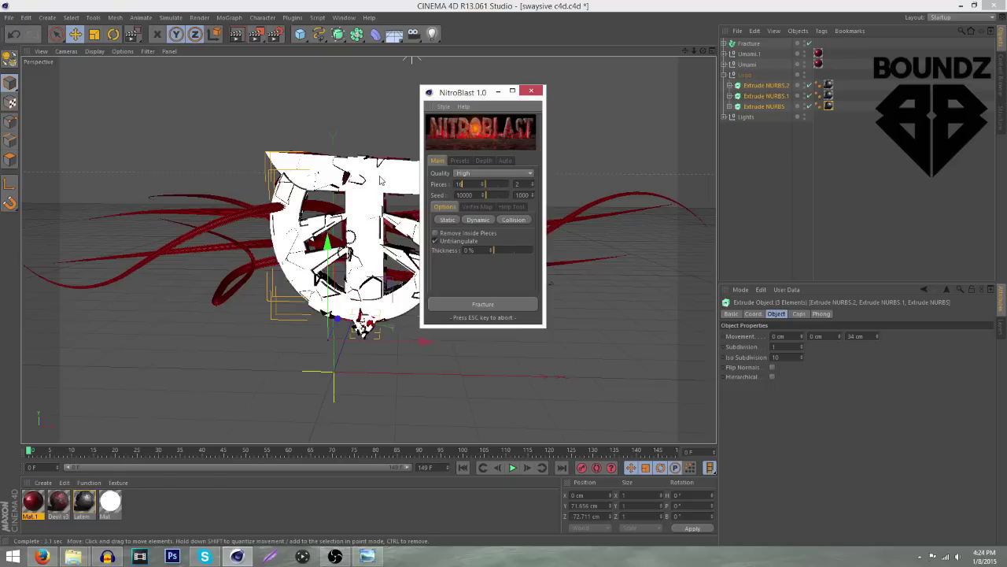
left_click(481, 307)
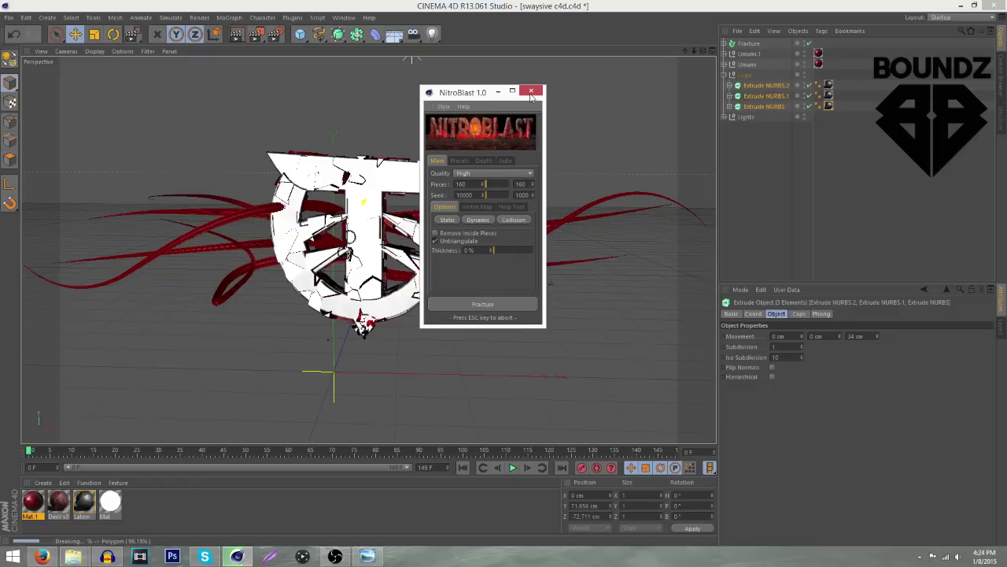
left_click(531, 92)
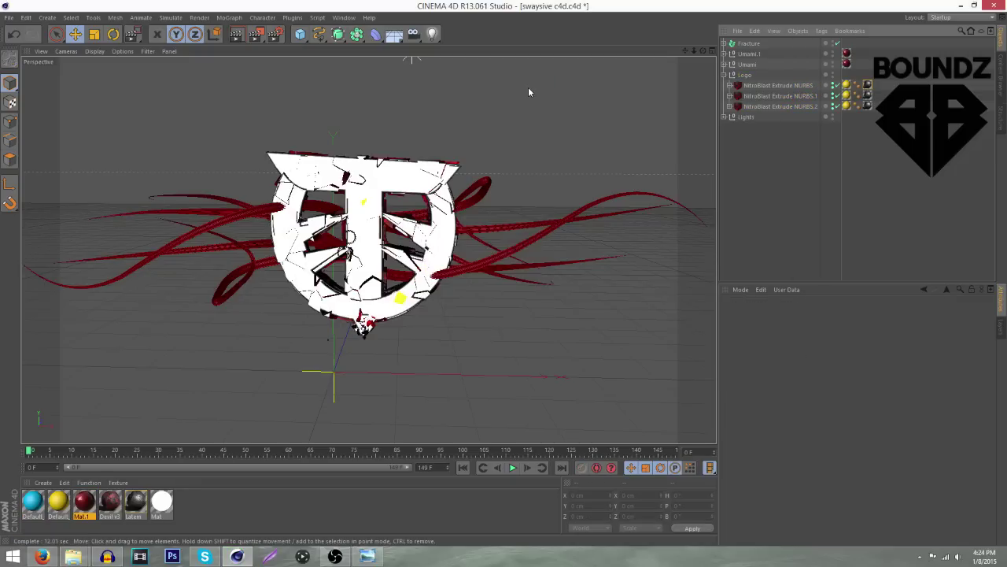
left_click(724, 75)
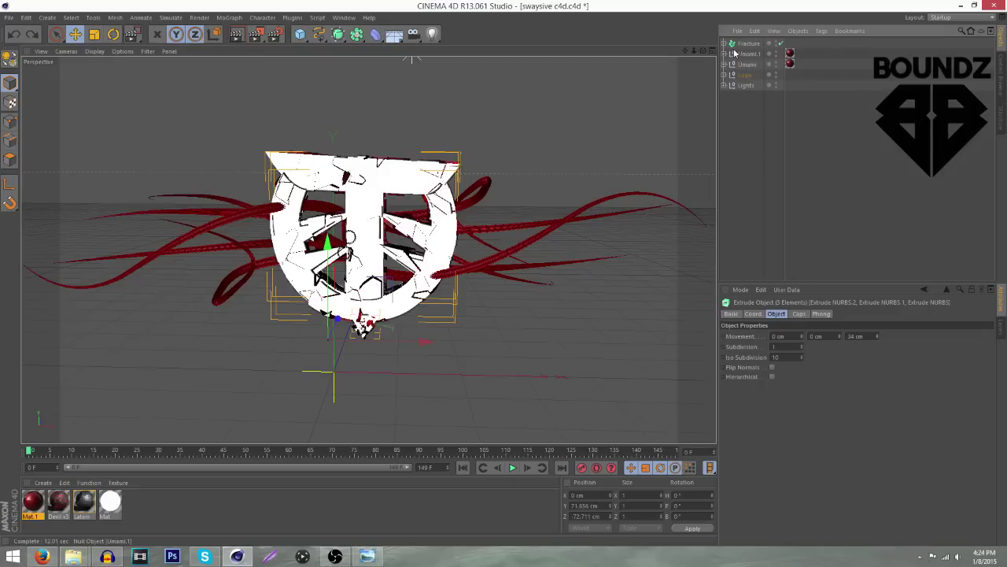
- Duplicate the Fracture object and move the copy along Z to about 36 cm, behind the logo
left_click(736, 44)
left_click(724, 45)
left_click(724, 45)
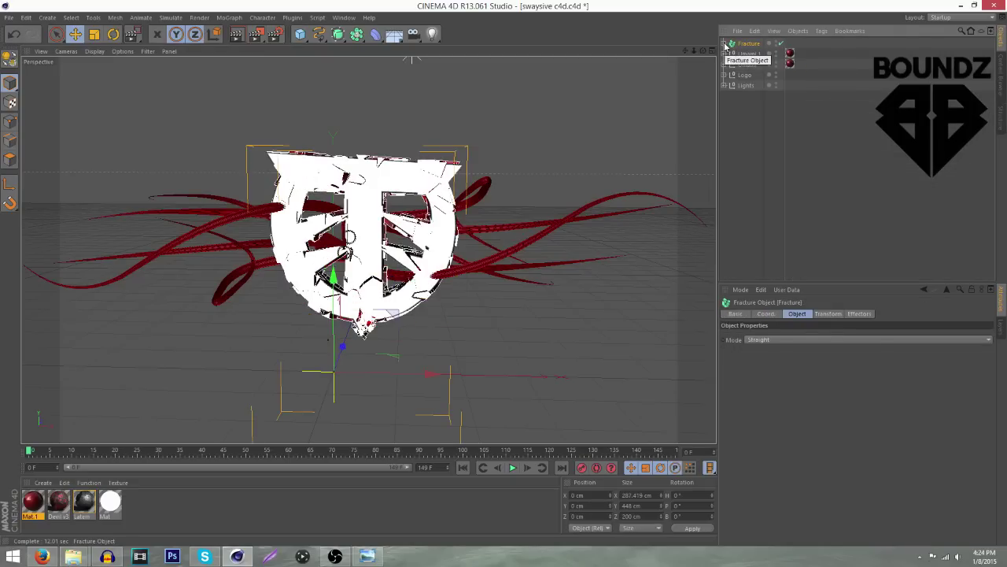
key("ctrl+c")
key("ctrl+v")
left_click_drag(702, 51, 703, 175)
left_click_drag(367, 249, 201, 335, "alt")
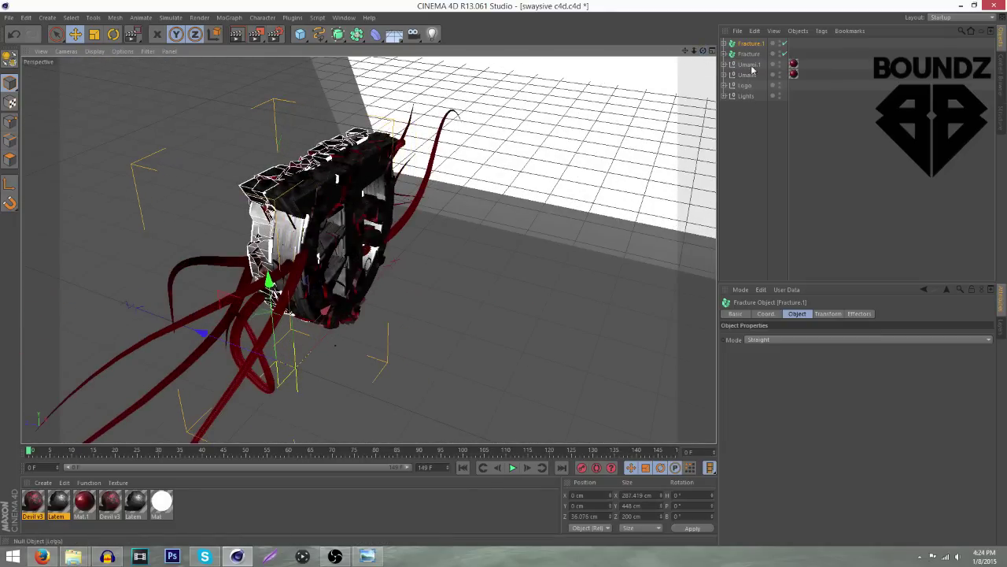
- Raise the strength of the Random effector inside Fracture.1 to 83% to scatter the copied pieces more widely
left_click(724, 43)
left_click(754, 53)
left_click_drag(813, 336, 958, 336)
left_click_drag(236, 275, 347, 238, "alt")
left_click_drag(703, 50, 703, 39)
left_click(724, 44)
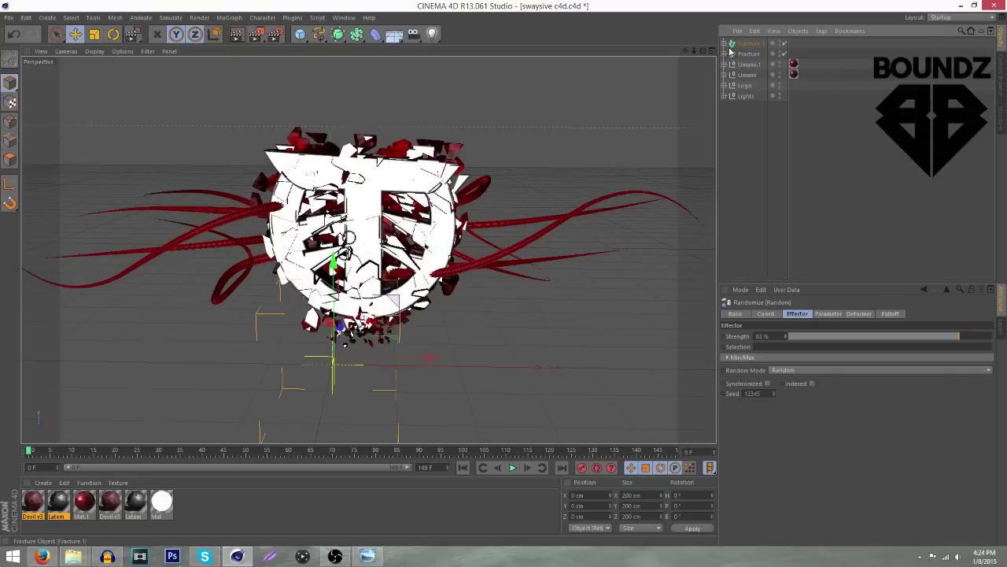
left_click(663, 149)
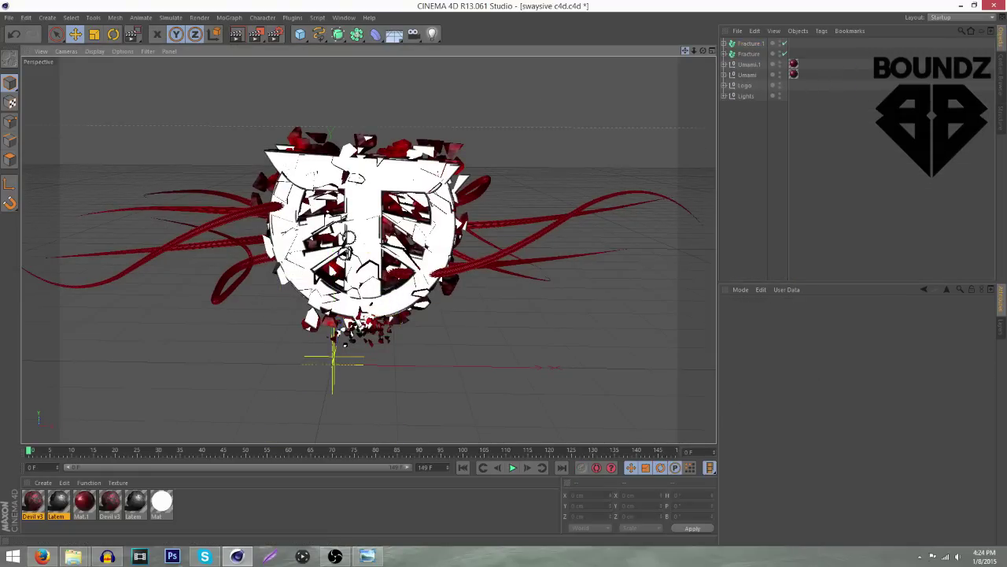
- Preview the shattered logo and its tendrils with a viewport render, and stop the render
left_click_drag(685, 50, 692, 43)
left_click_drag(260, 38, 308, 60)
key("ctrl+r")
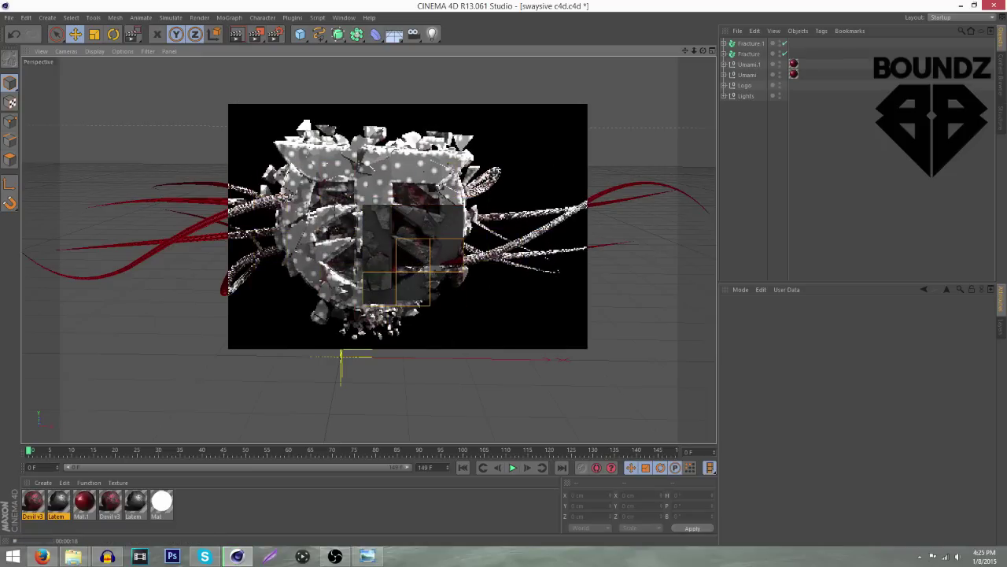
left_click(485, 370)
- Change the projection of the texture tags on the Logo null's three Extrude NURBS objects
left_click(724, 85)
left_click_drag(844, 125, 825, 93)
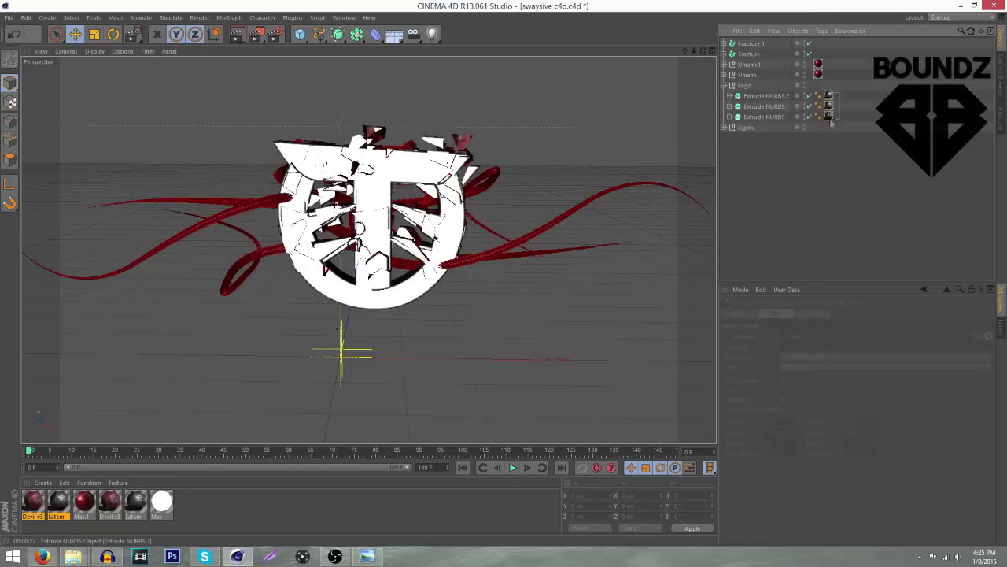
left_click(818, 358)
left_click(803, 413)
left_click(818, 189)
- Render the region around the logo to check the new texture projection, and stop the render
left_click(256, 34)
left_click(540, 435)
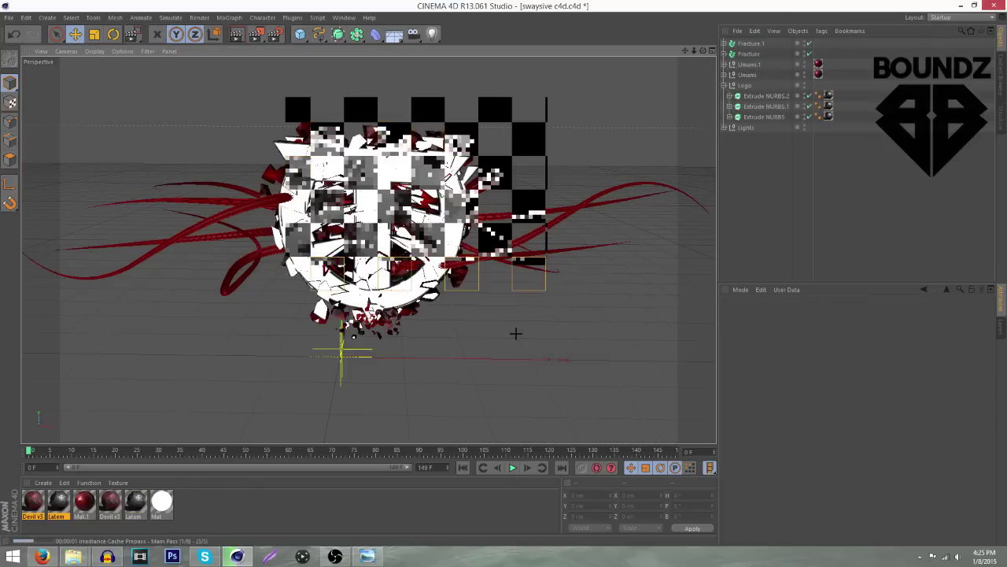
left_click(335, 557)
left_click(335, 556)
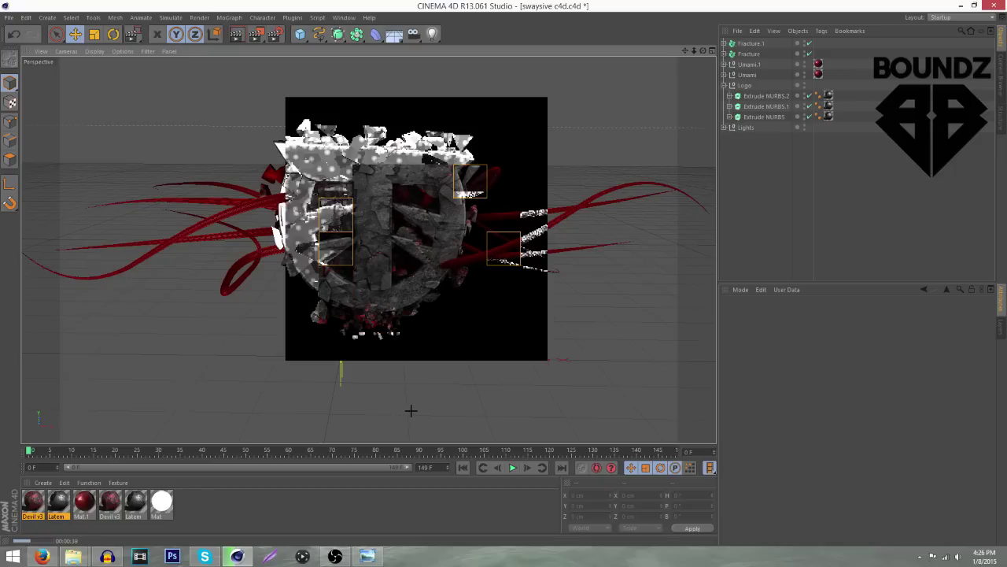
key("Escape")
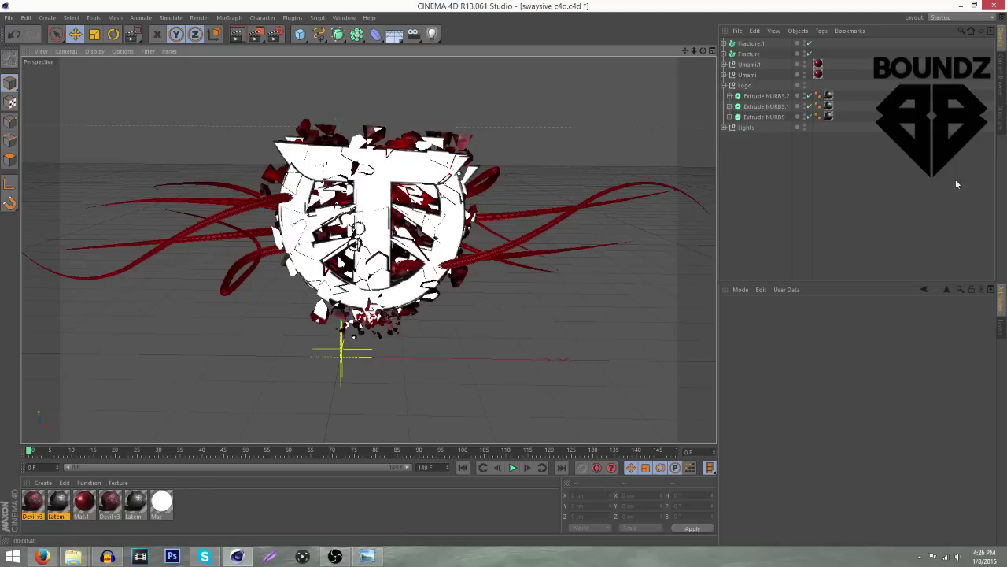
- Scale the Umami.1 null so its tendrils become thicker and slightly shorter
left_click(724, 85)
left_click(744, 75)
left_click(748, 64)
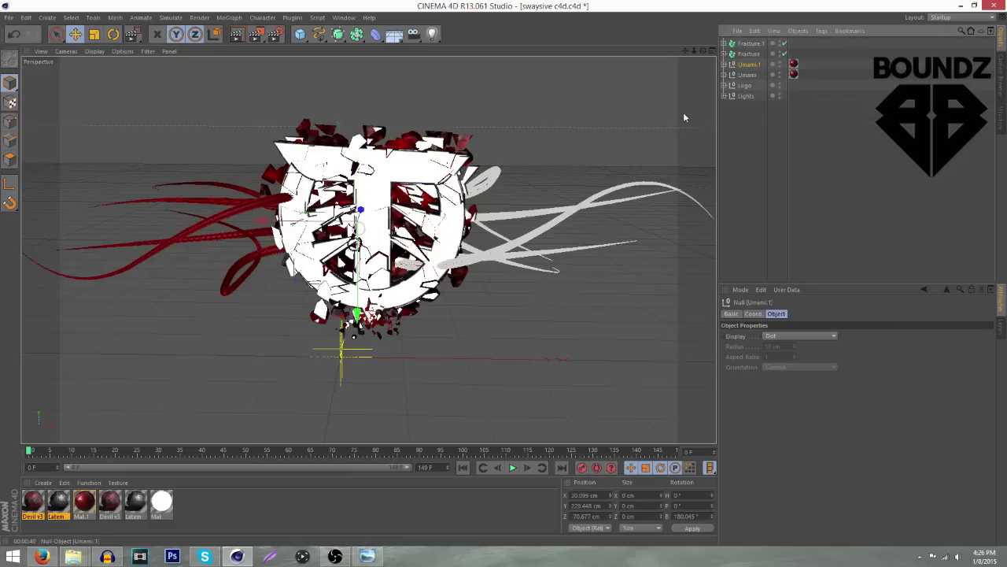
scroll(538, 245, "down", 2)
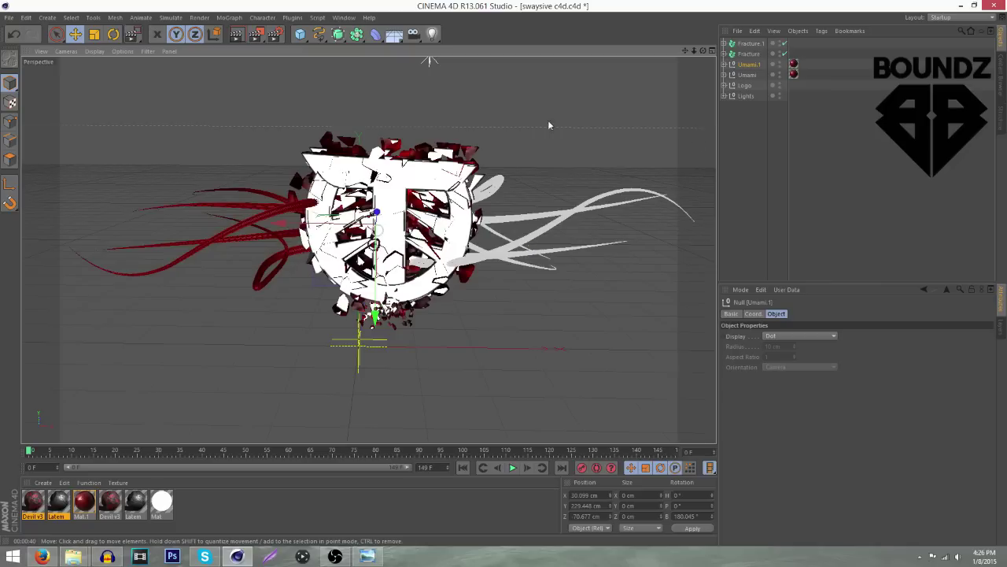
key("t")
left_click_drag(539, 197, 937, 43)
left_click_drag(411, 319, 188, 347)
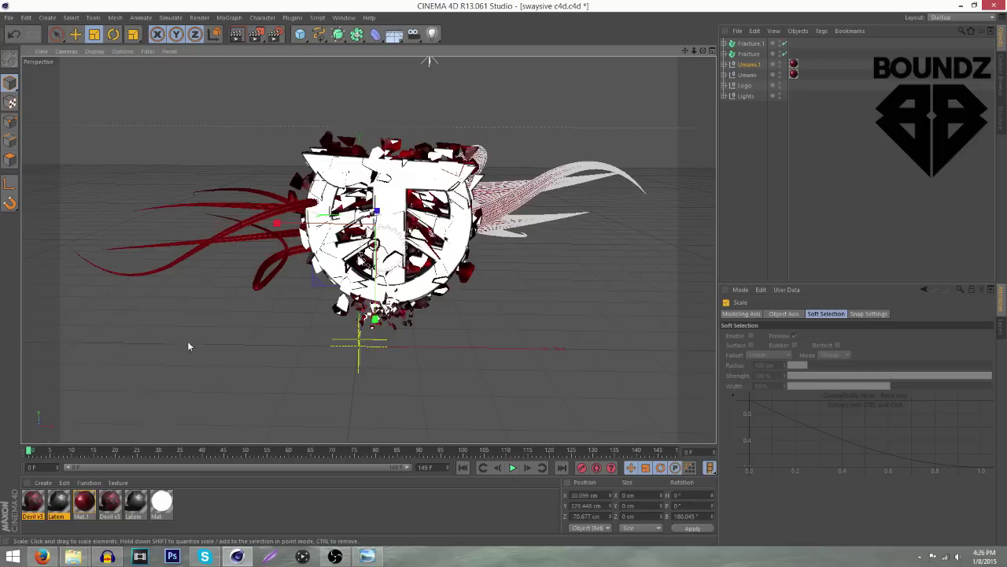
left_click_drag(465, 262, 501, 237)
- Move the thickened Umami.1 tendrils along Z to about -181 cm
left_click(76, 34)
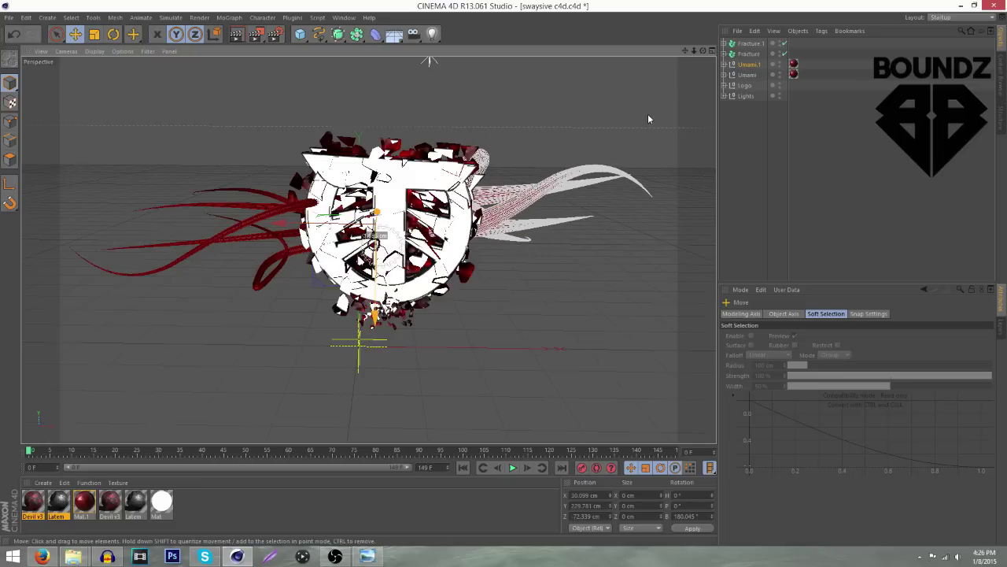
mouse_move(703, 50)
left_mouse_down()
mouse_move(703, 16)
mouse_move(703, 50)
left_mouse_up()
left_click_drag(371, 200, 377, 224)
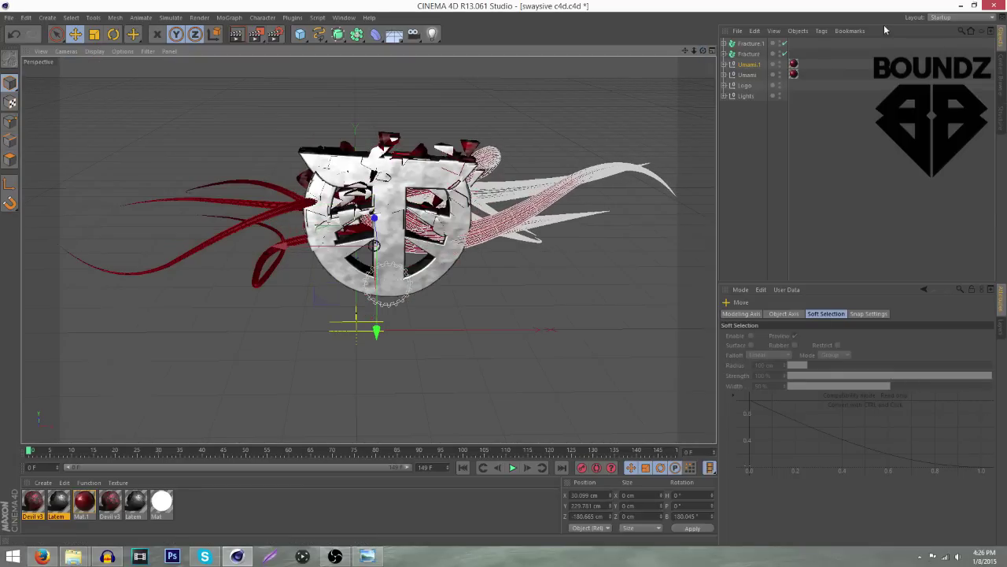
- Delete the old Umami null and replace it with a duplicate of the thickened Umami.1
left_click(740, 76)
key("Delete")
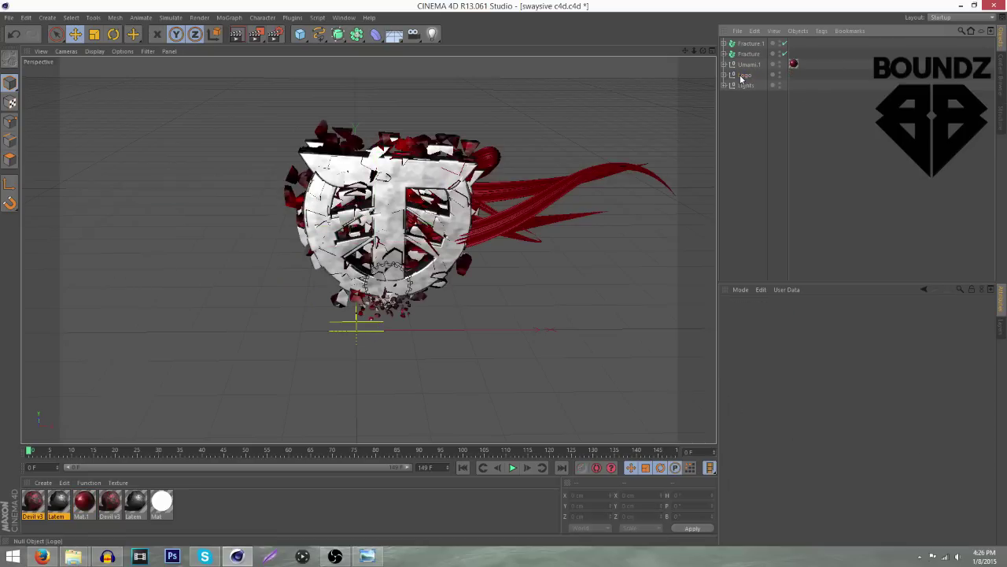
left_click(744, 66)
key("ctrl+z")
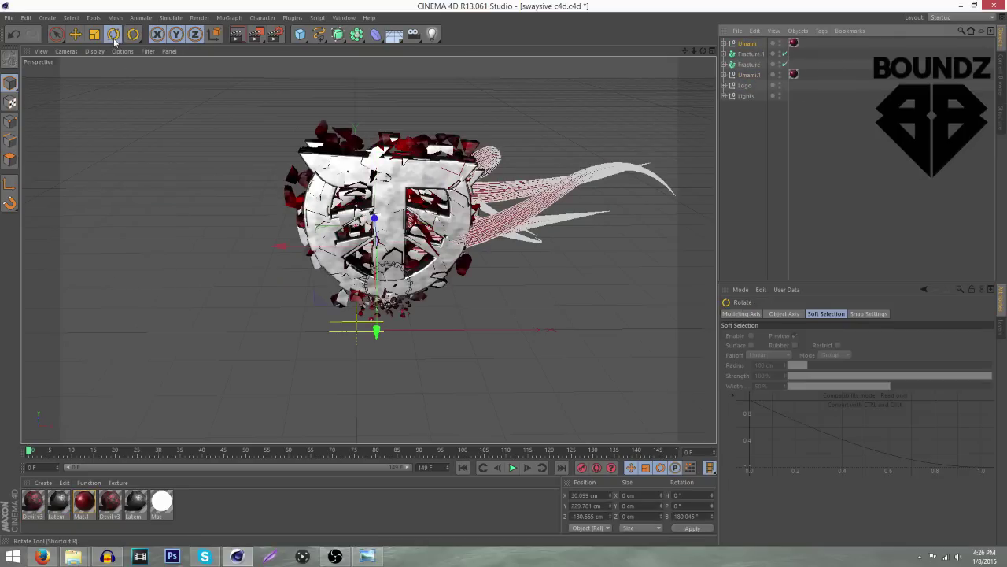
- Rotate the duplicated tendrils to a bank of about 1.3° and move them to about X 29.4, Y 206.4, Z -189.5 cm
key("r")
left_click_drag(419, 206, 353, 274)
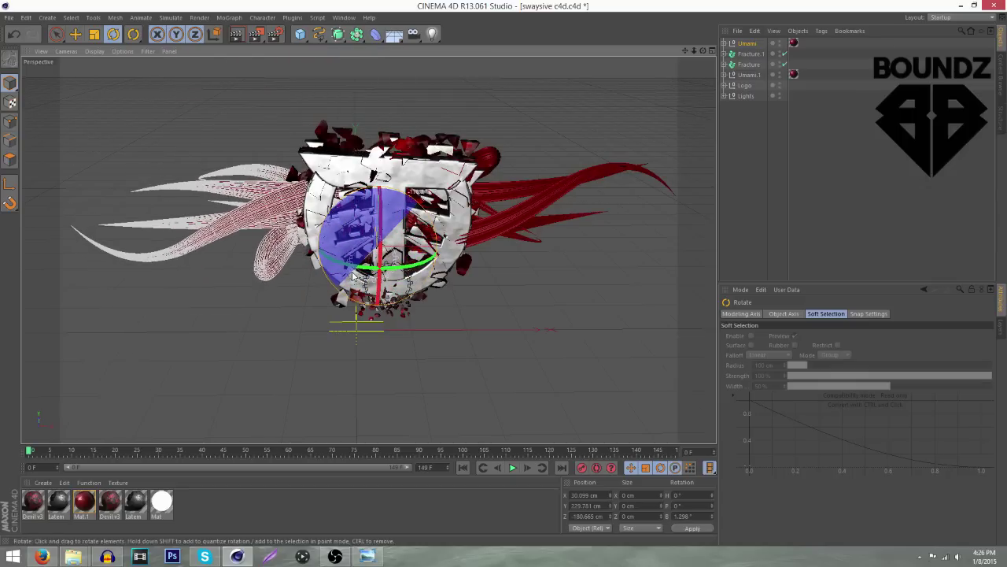
left_click(80, 37)
left_click_drag(245, 206, 245, 220)
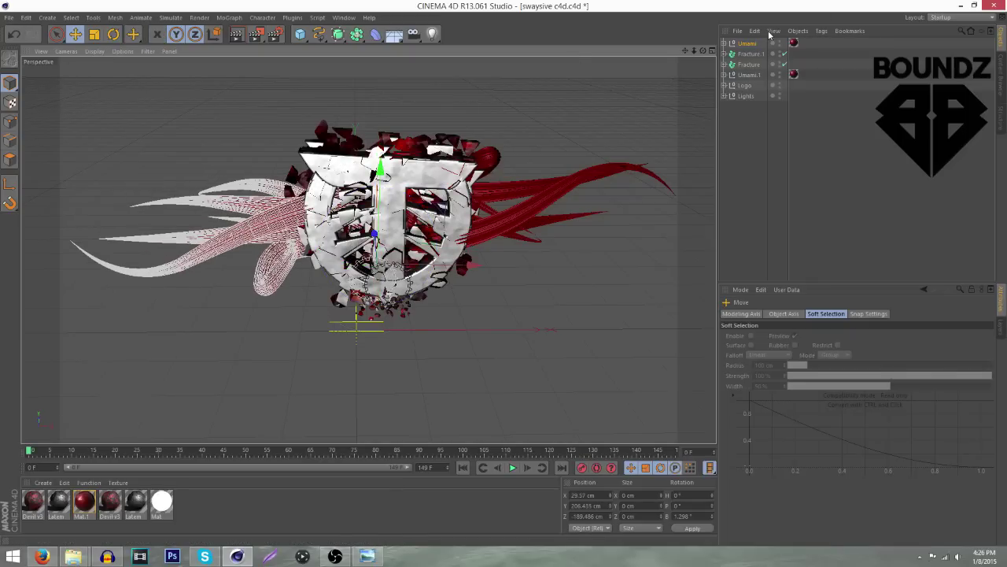
left_click_drag(703, 52, 422, 60)
left_click(800, 180)
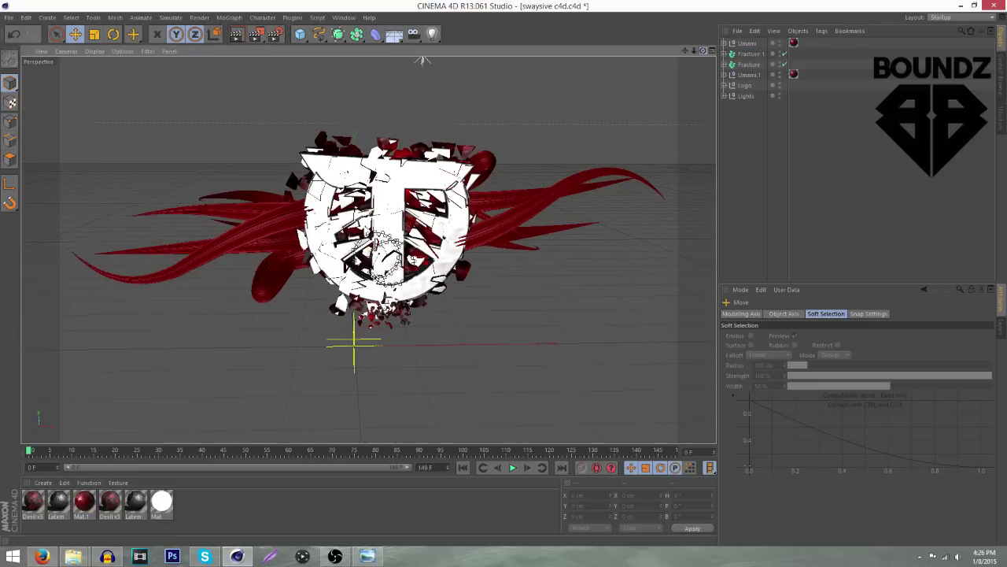